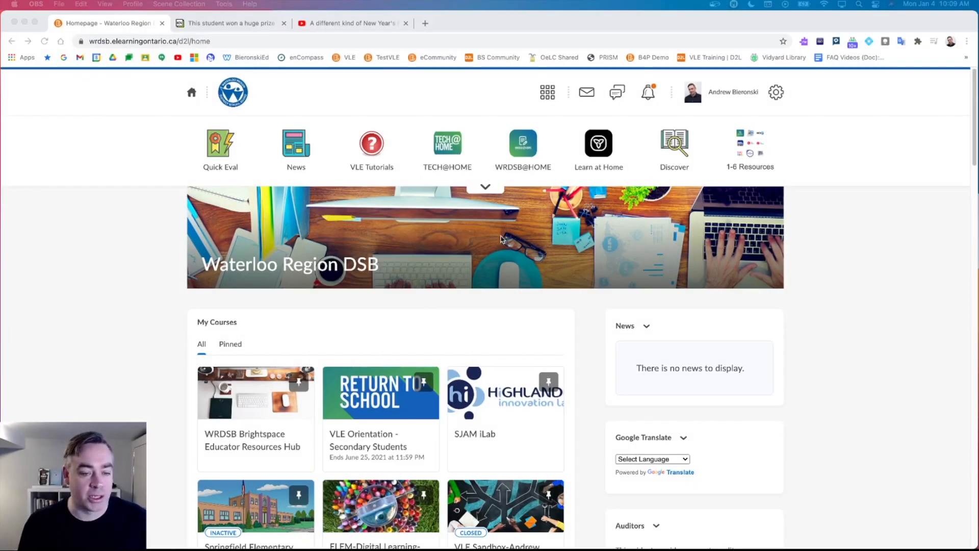
Browse the course list and search the course selector for '20', then close the results.
scroll(486, 232, down, 1)
scroll(487, 237, down, 2)
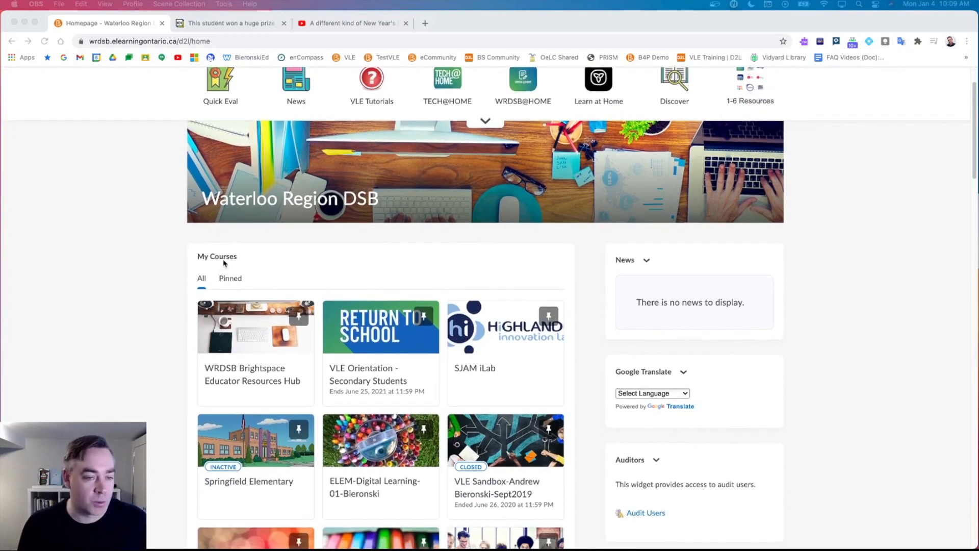
scroll(225, 263, down, 1)
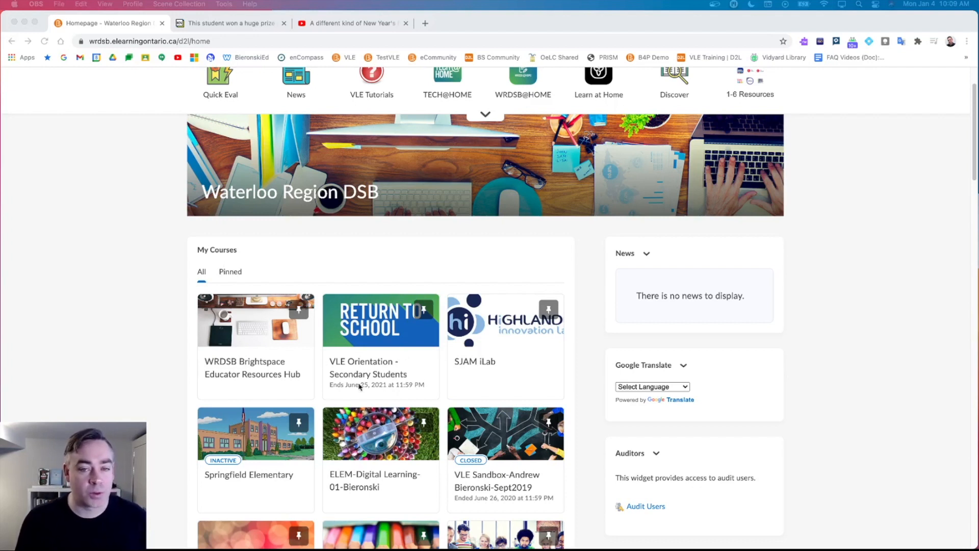
scroll(363, 386, up, 3)
click(546, 96)
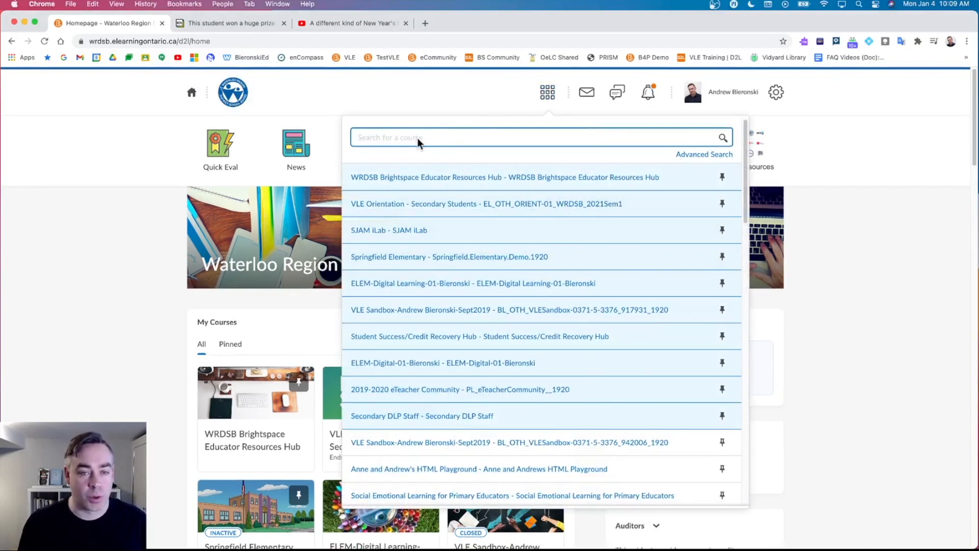
text(2021)
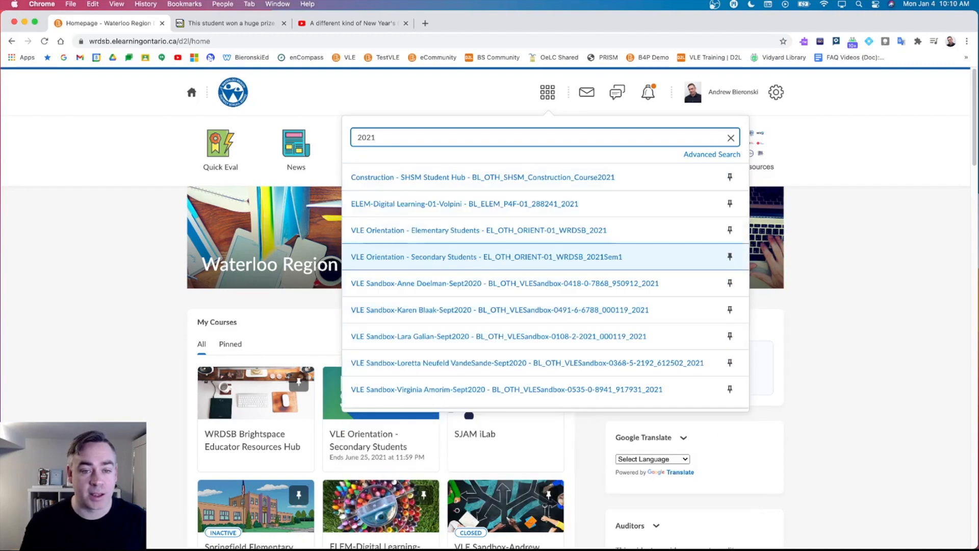
click(150, 298)
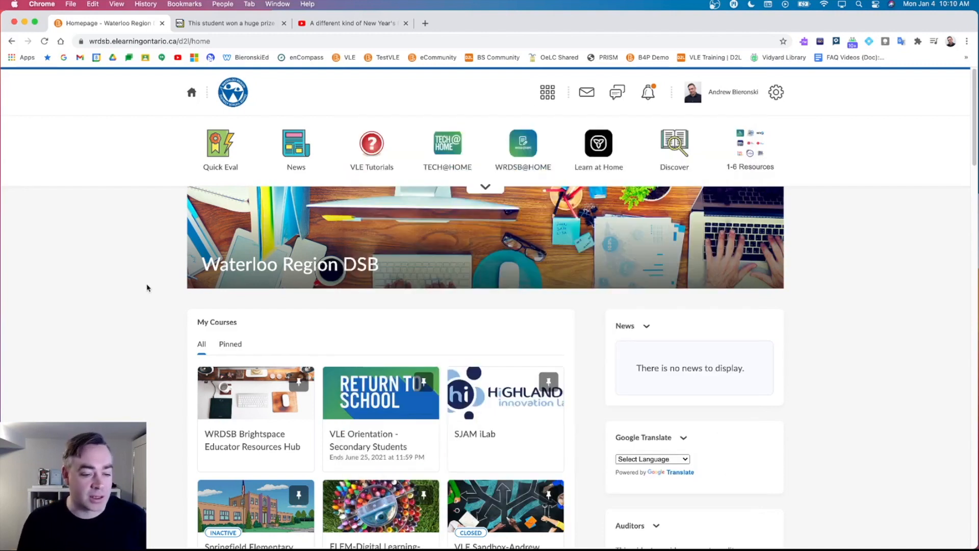
Mark Springfield Elementary as active in Course Offering Information, save, and return to the board homepage.
scroll(160, 275, down, 2)
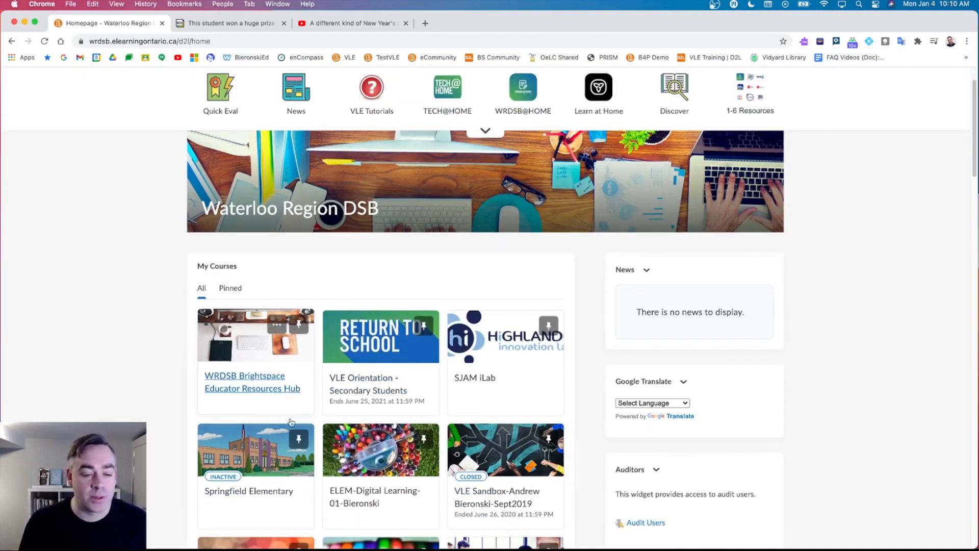
scroll(266, 410, down, 1)
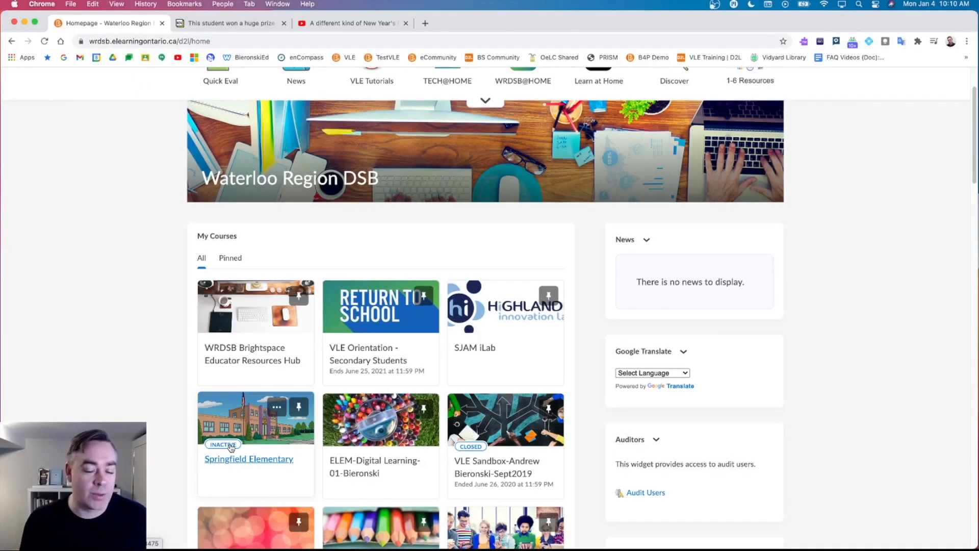
click(277, 411)
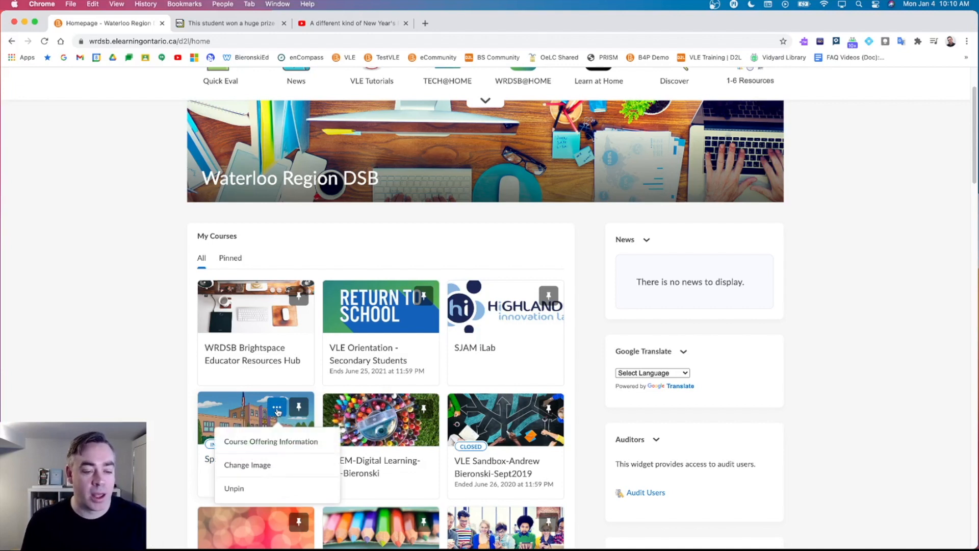
click(272, 442)
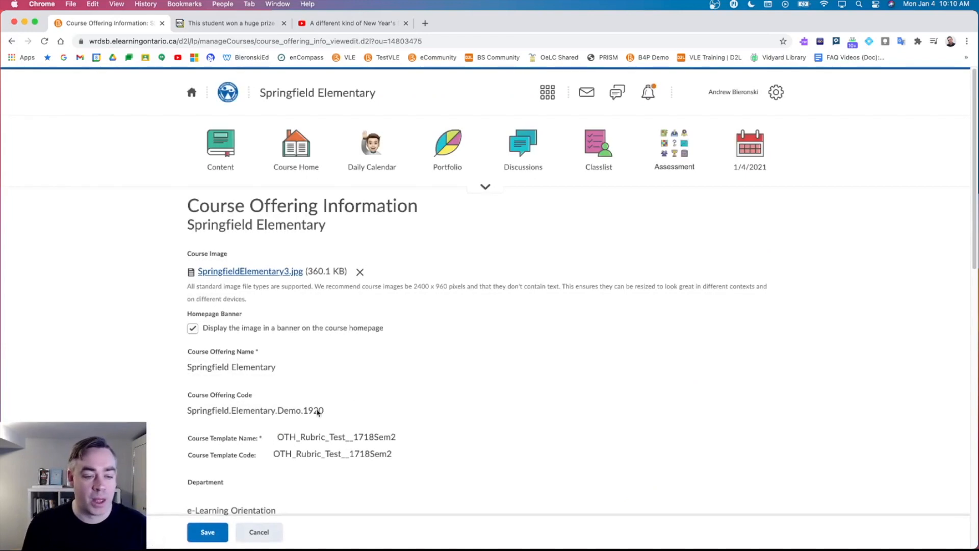
scroll(343, 320, down, 10)
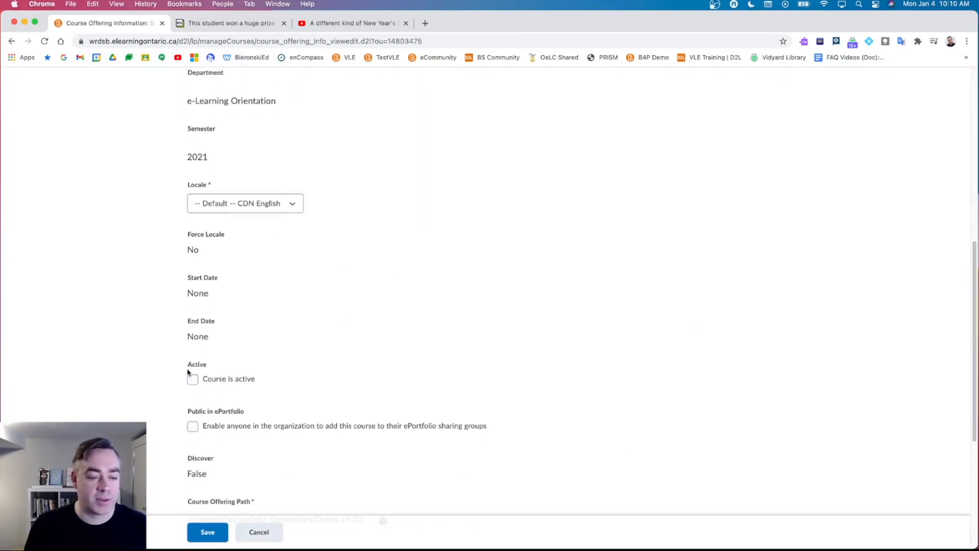
click(192, 380)
click(208, 533)
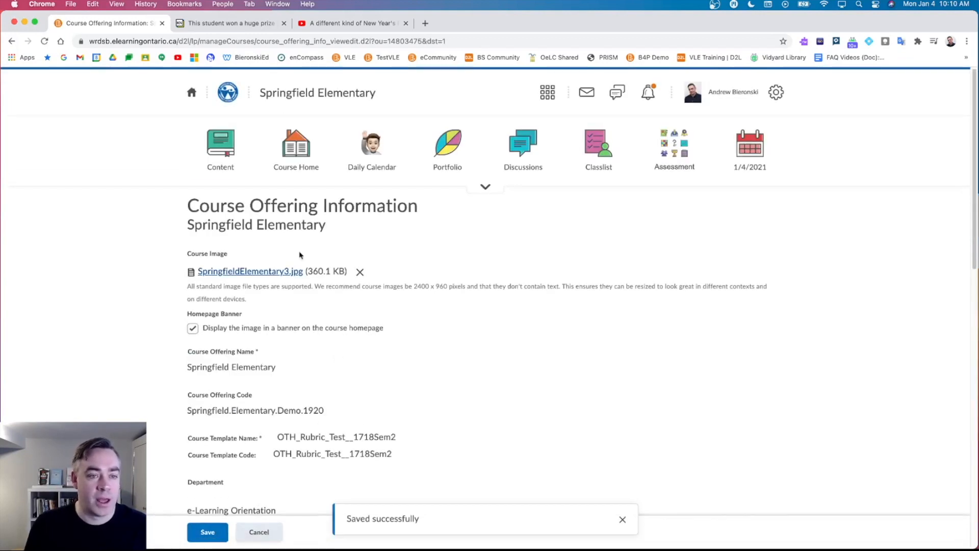
click(193, 94)
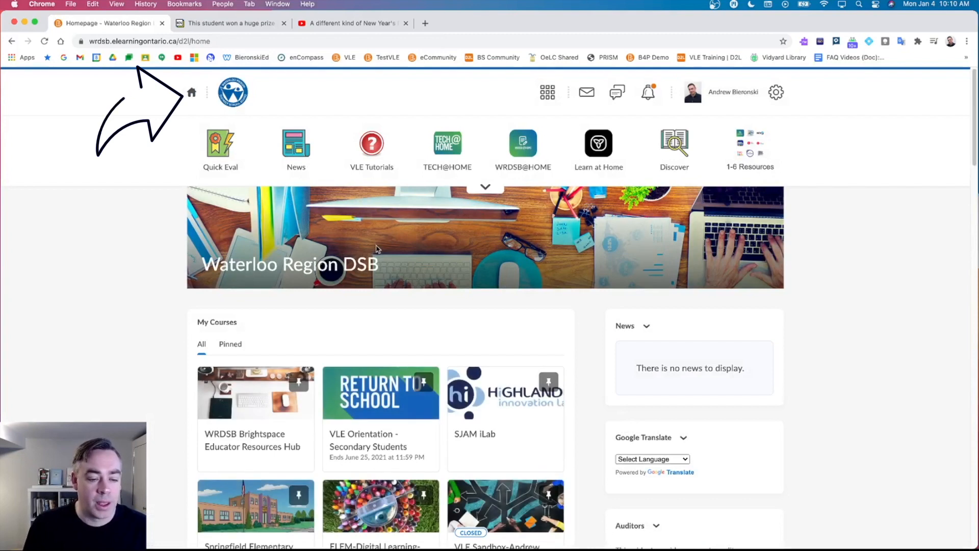
Open the Springfield Elementary tile in My Courses to reach its course homepage.
scroll(372, 285, down, 2)
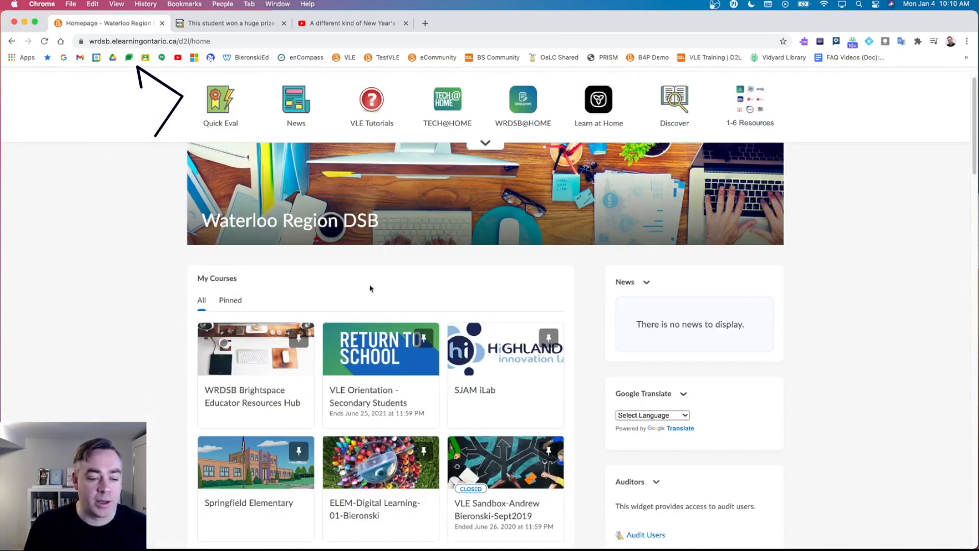
click(245, 464)
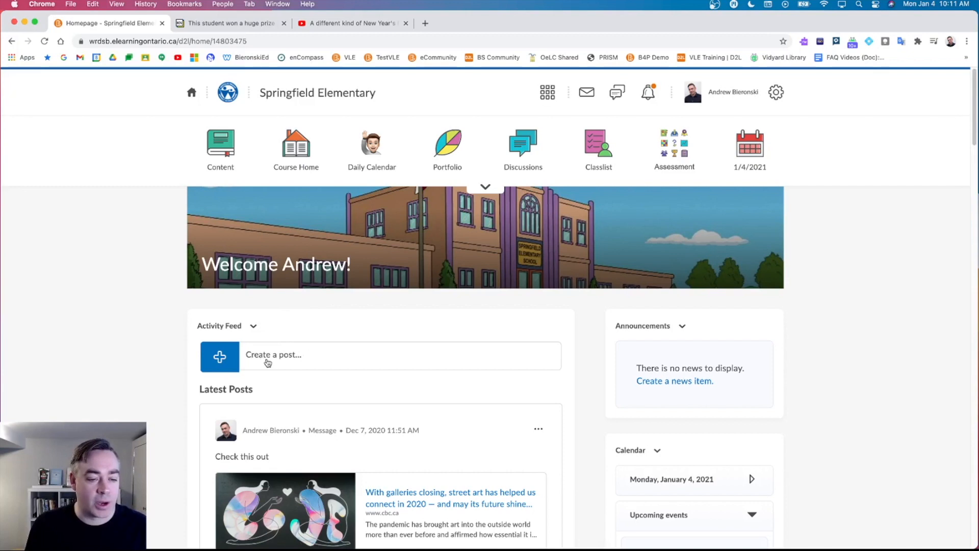
Start an Activity Feed post reading 'Happy New Year all!' followed by an emoji.
click(225, 360)
click(278, 403)
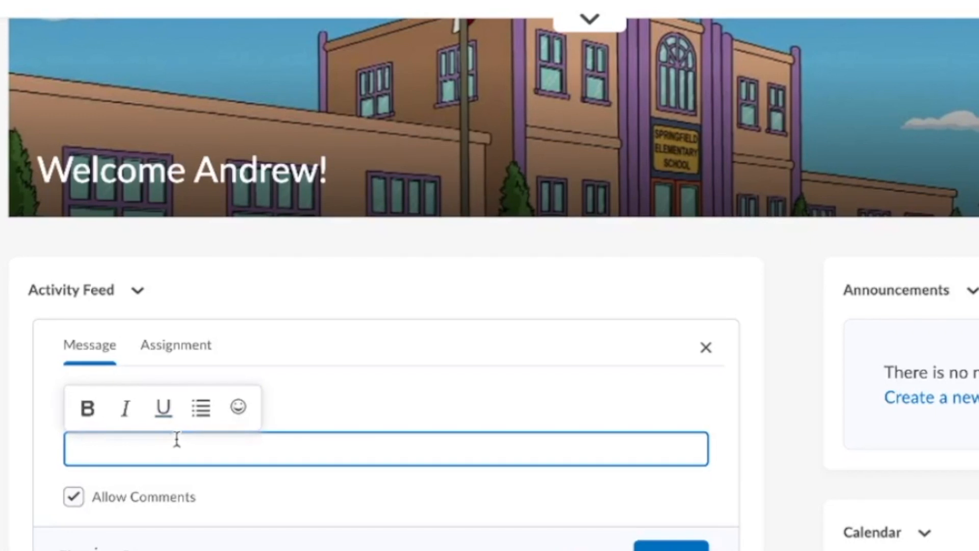
text(Happy New Year all!)
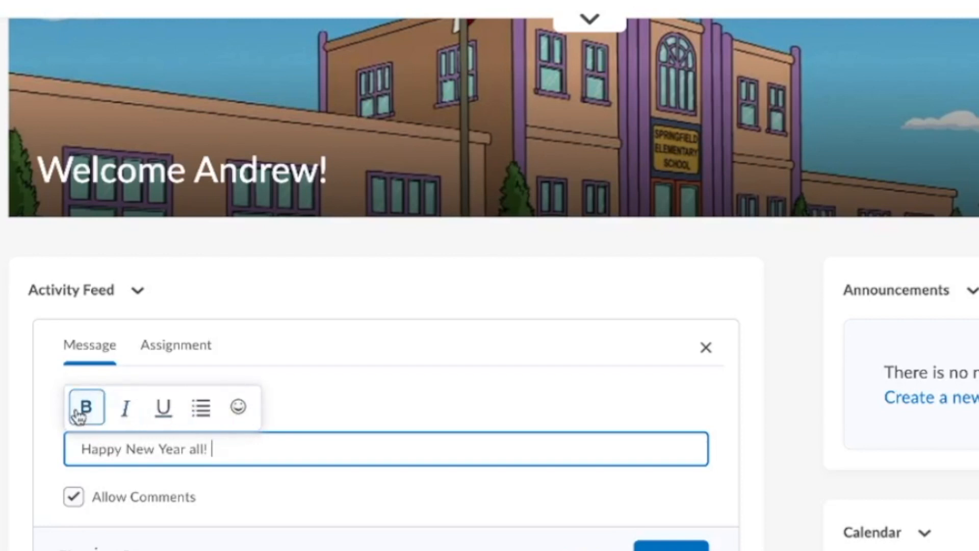
click(236, 409)
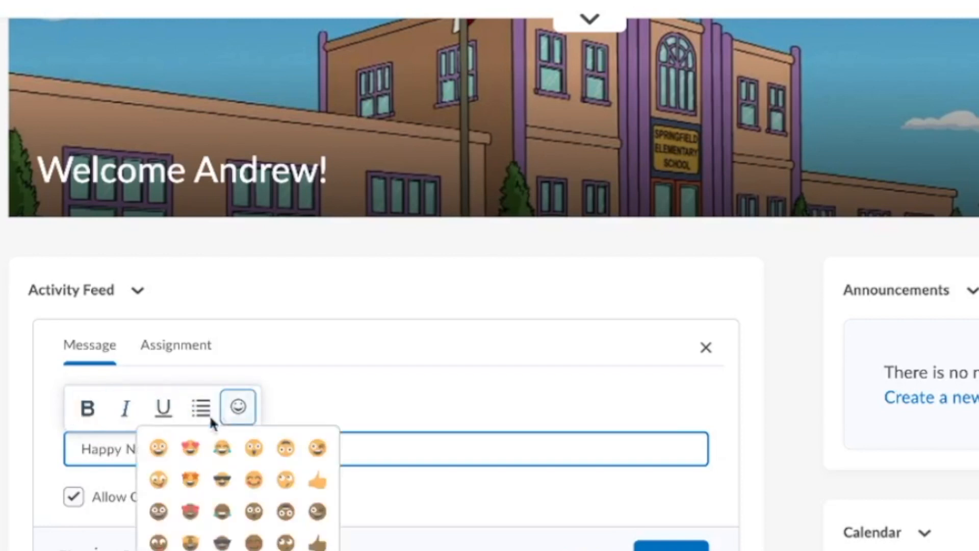
click(161, 450)
click(327, 423)
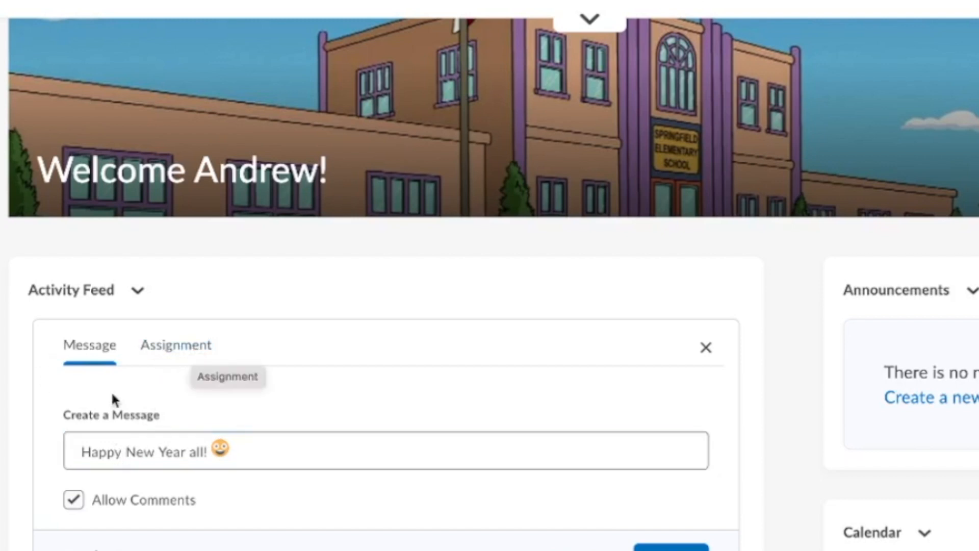
Turn on Allow Comments for the post and bring up the attachment options.
scroll(153, 398, down, 1)
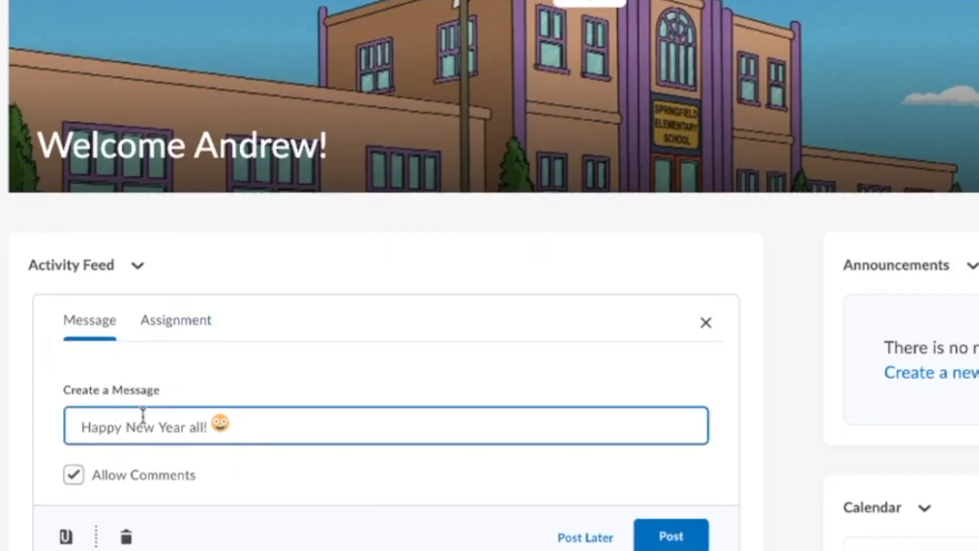
click(74, 475)
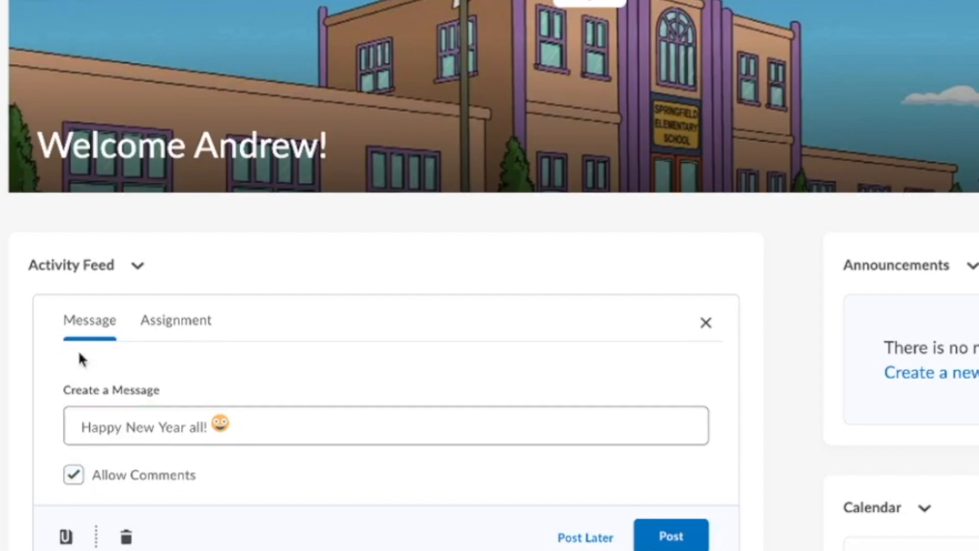
click(77, 476)
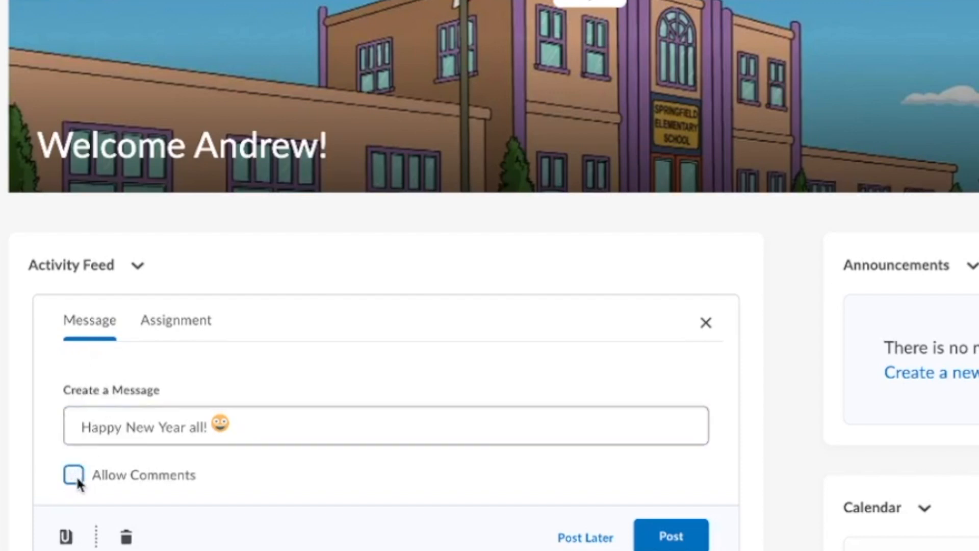
click(79, 483)
click(66, 536)
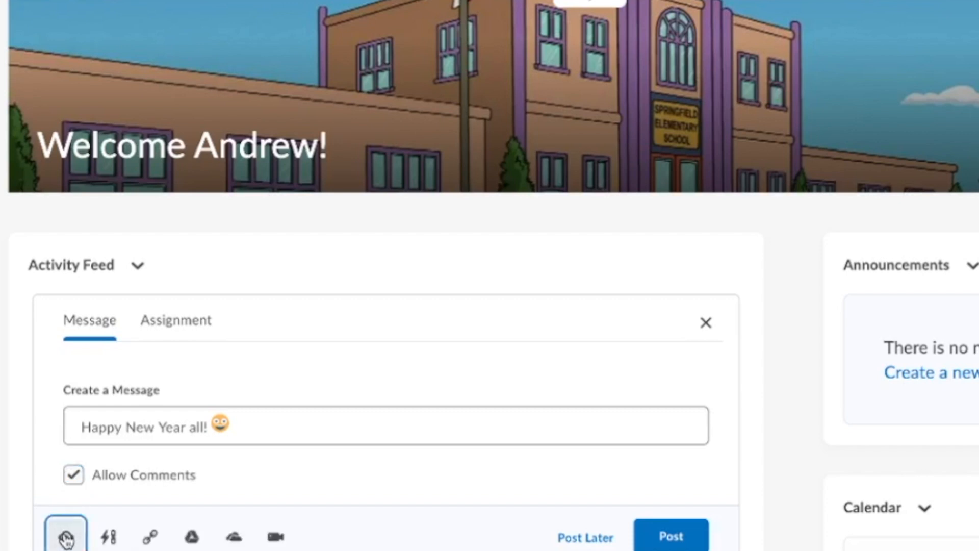
scroll(1, 512, down, 1)
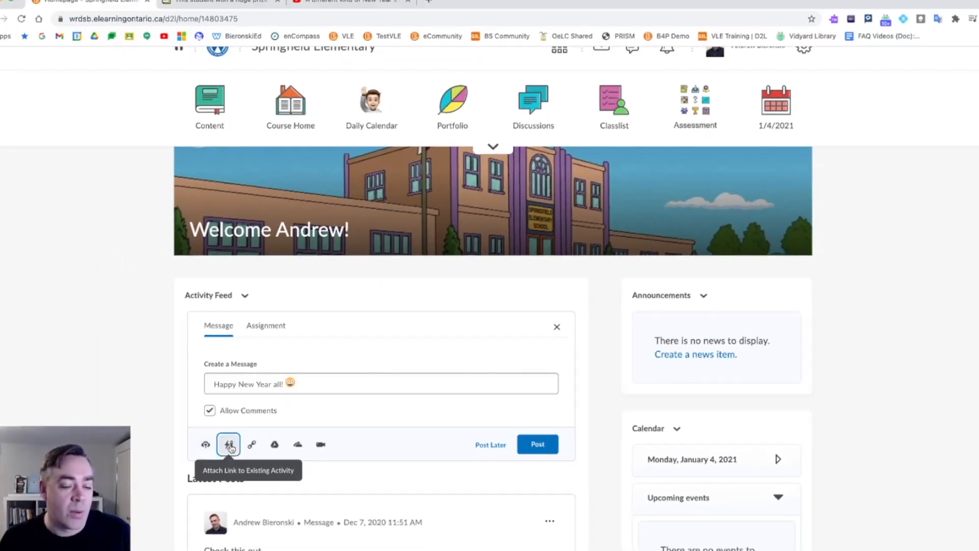
click(113, 514)
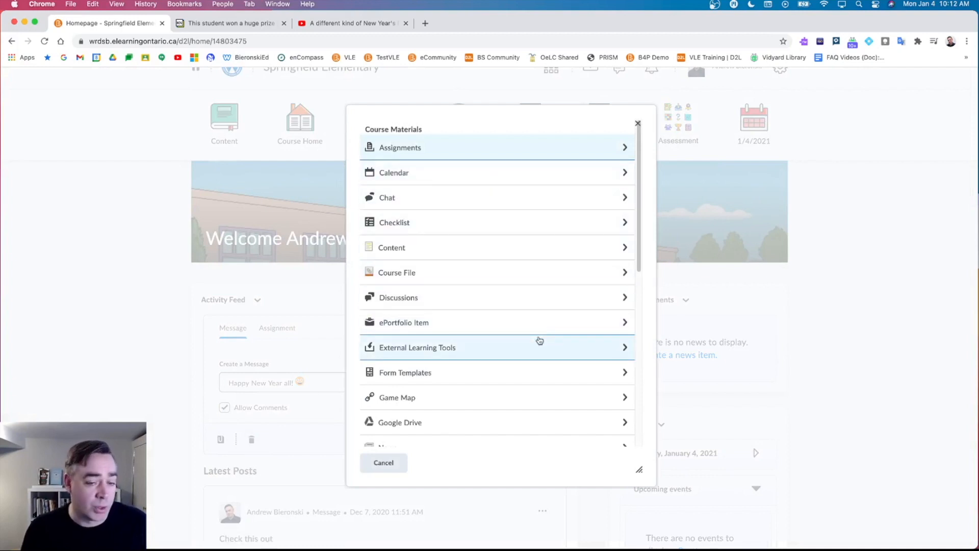
scroll(524, 324, down, 1)
scroll(524, 325, down, 5)
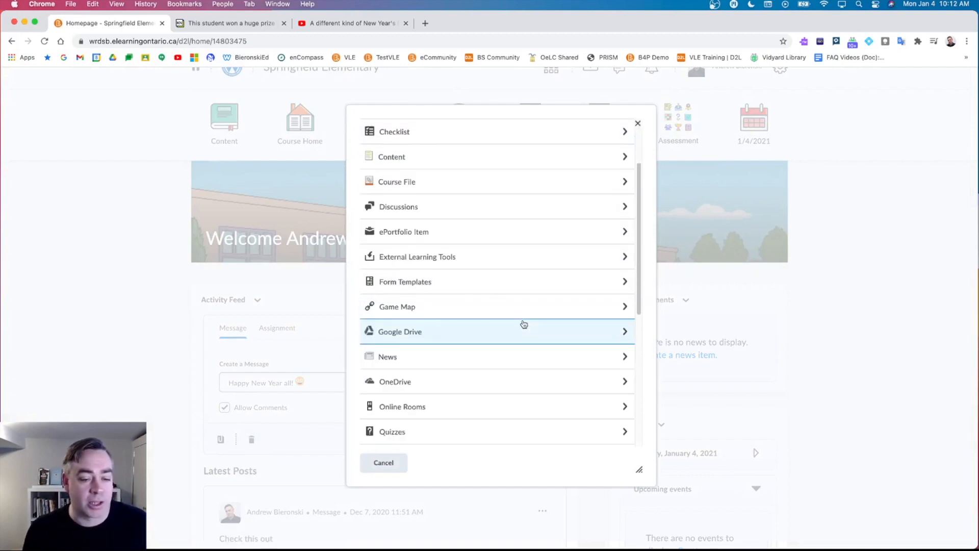
scroll(523, 324, up, 5)
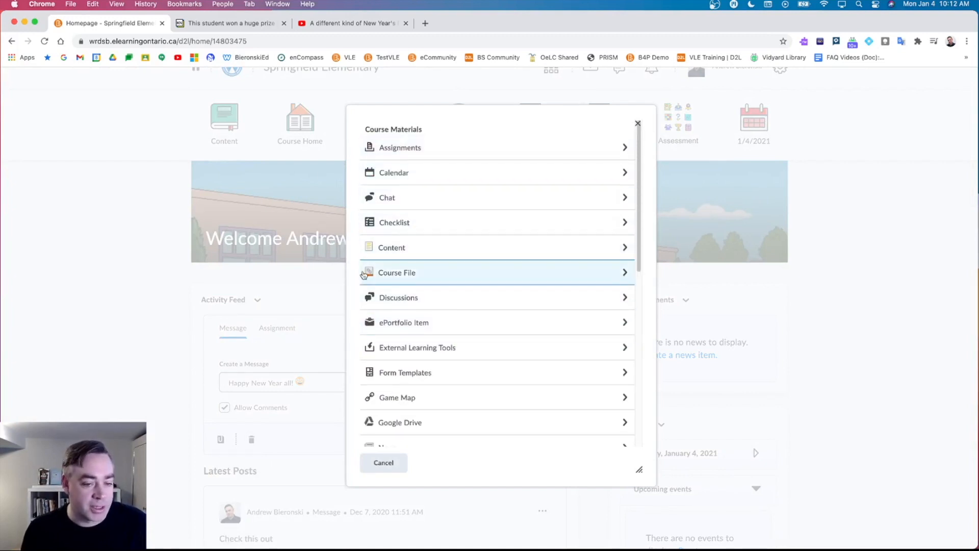
click(637, 123)
click(215, 436)
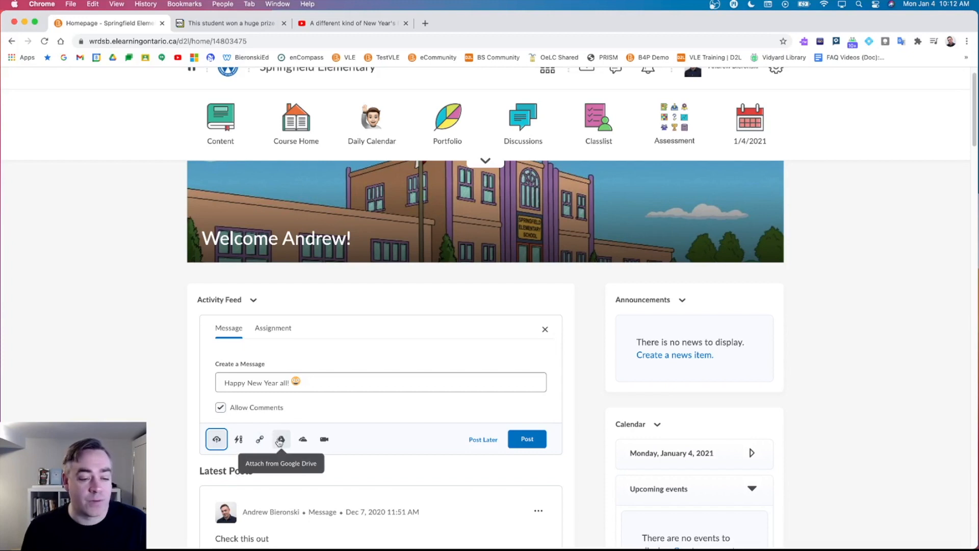
Open the Google Drive attachment picker and close it without attaching anything.
scroll(120, 416, down, 20)
scroll(121, 417, down, 10)
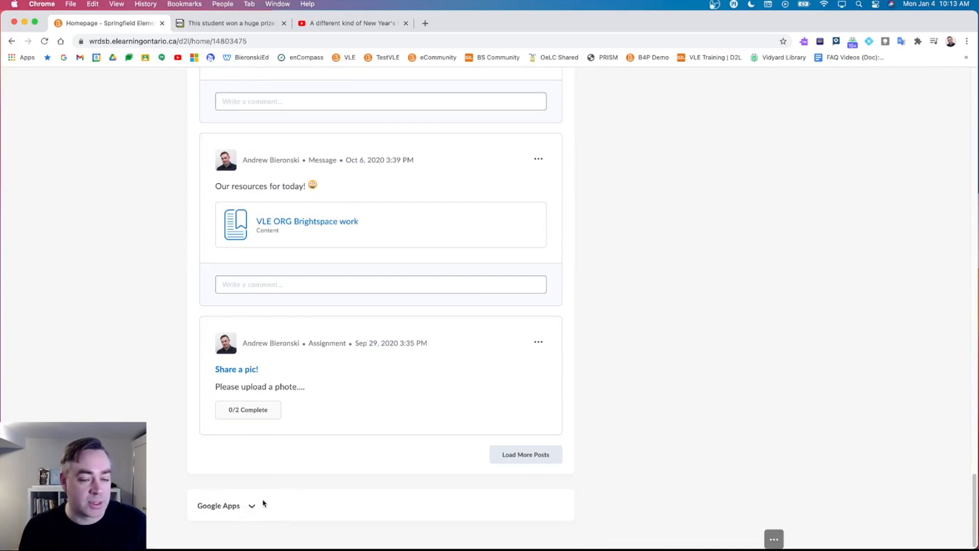
scroll(255, 502, up, 15)
scroll(255, 502, up, 20)
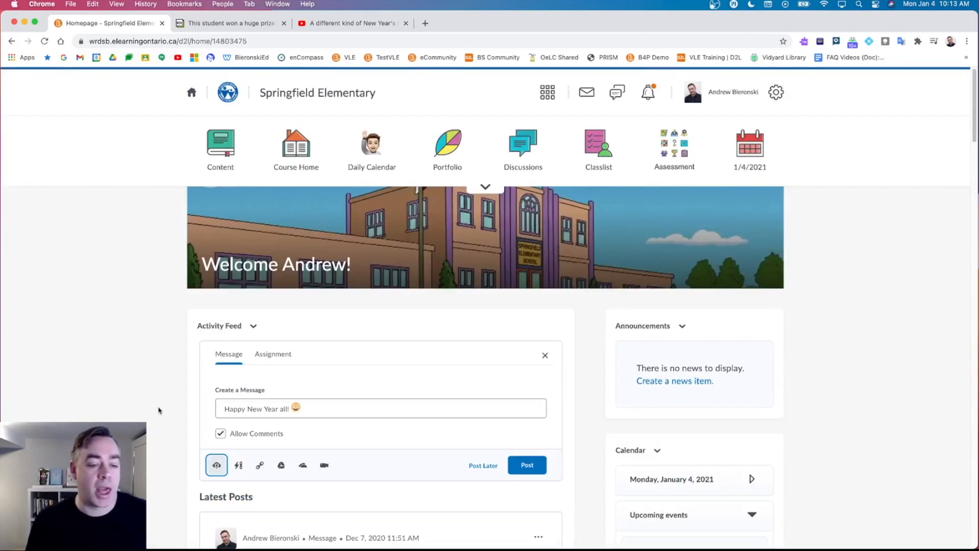
click(280, 468)
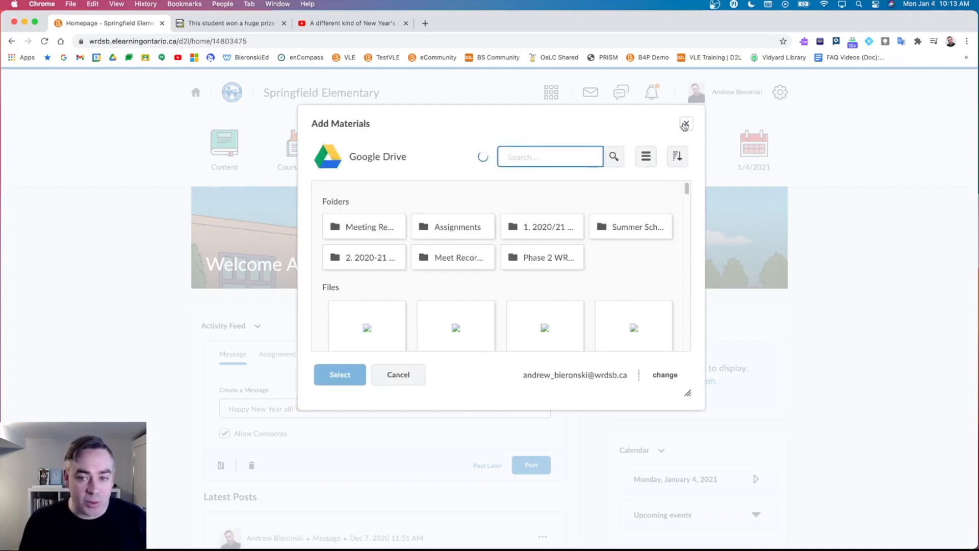
click(686, 125)
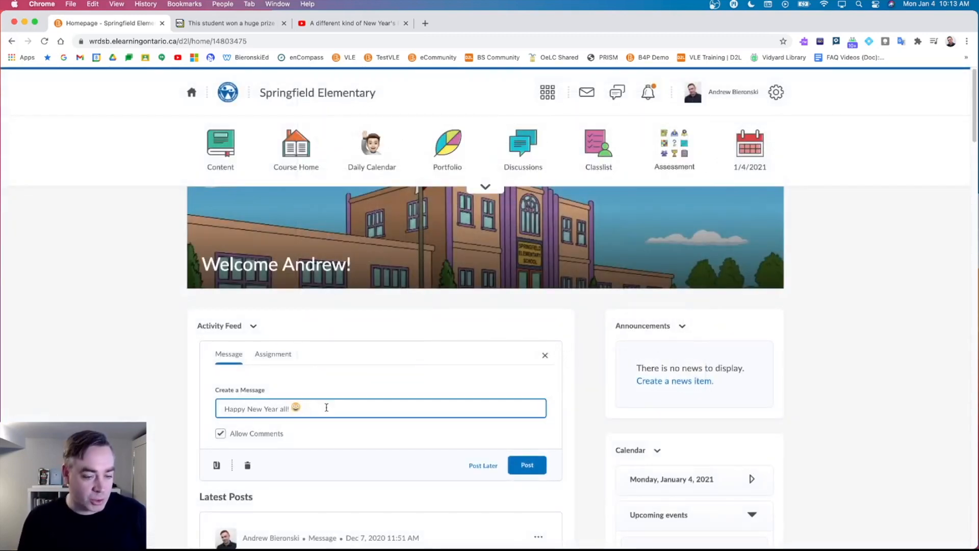
Reopen the attach options, then return to the message with the cursor before 'Happy'.
click(217, 464)
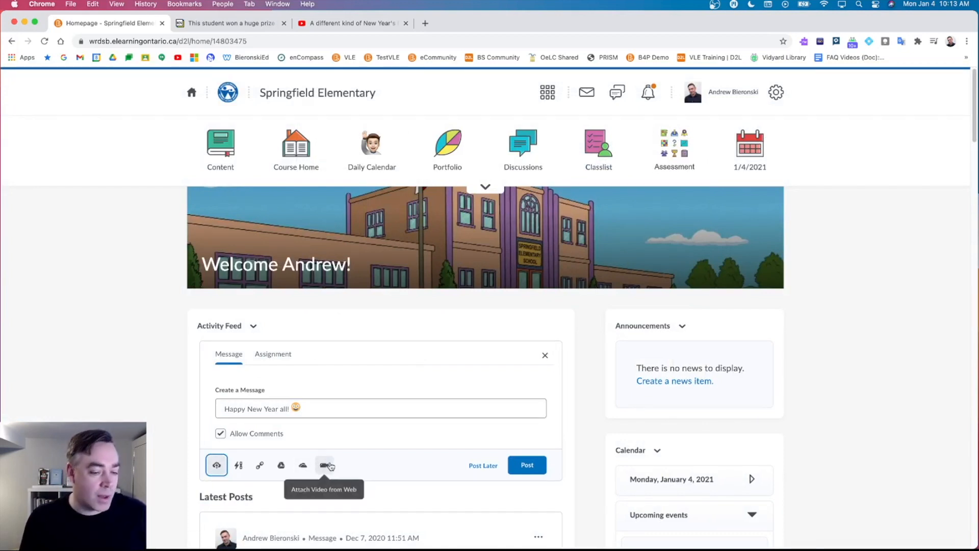
click(320, 411)
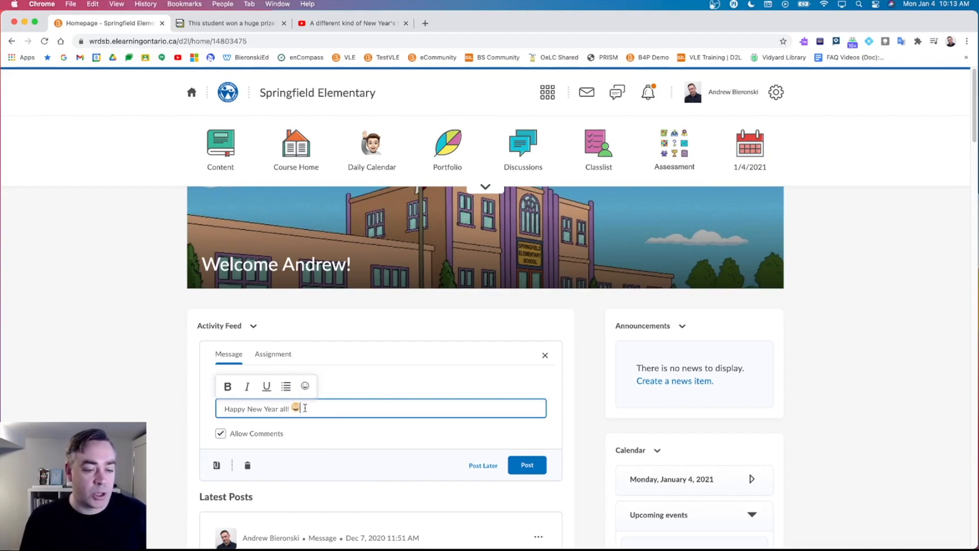
click(200, 404)
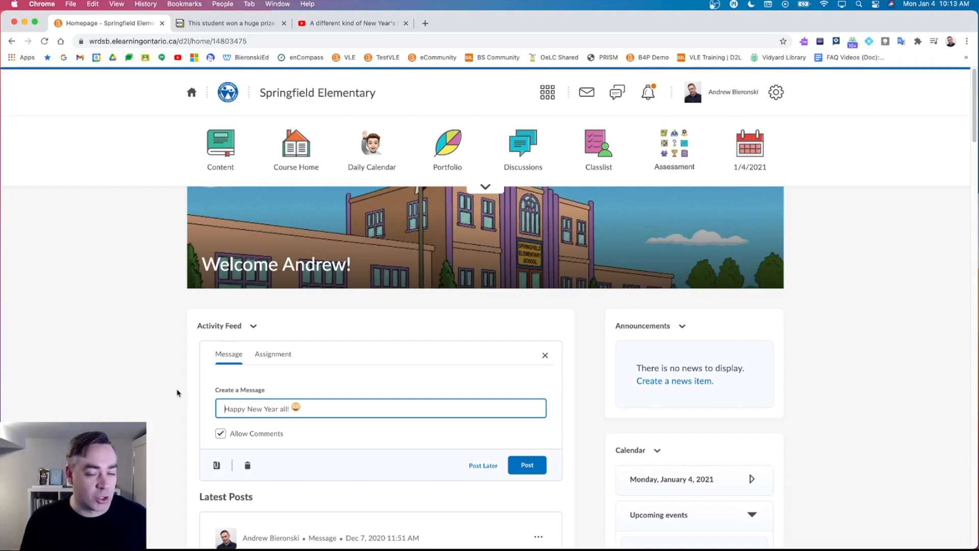
Copy the CBC Kids News quantum tunneling article's URL and return to the course homepage tab.
click(227, 23)
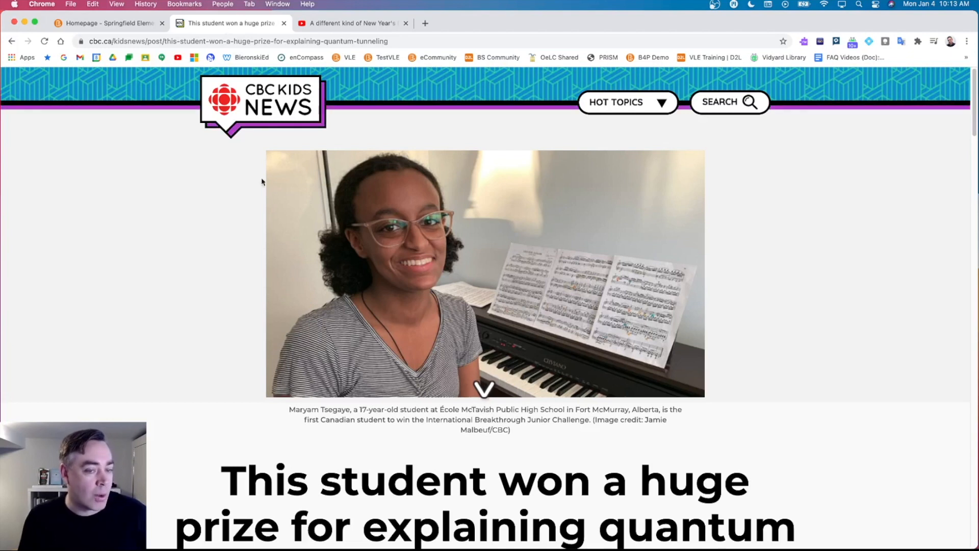
scroll(265, 204, down, 5)
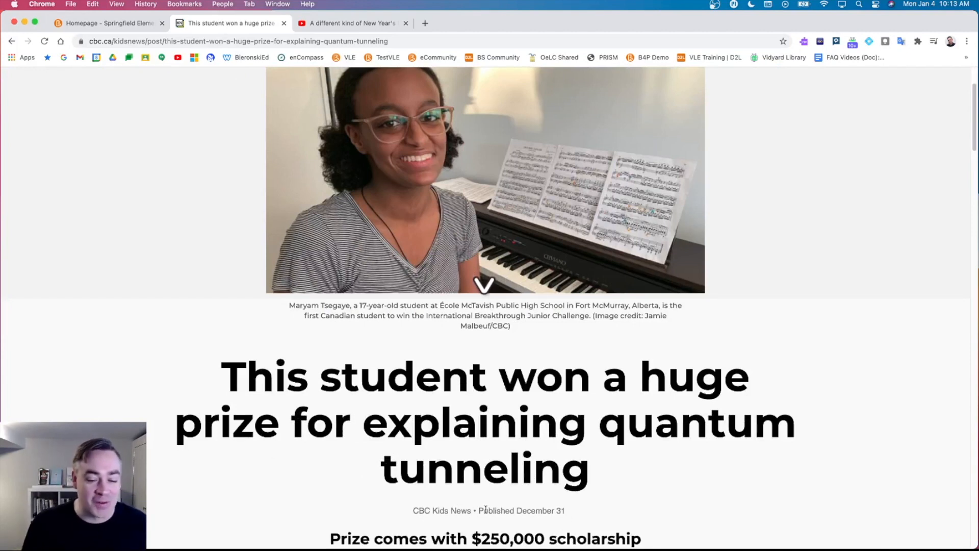
scroll(480, 396, up, 3)
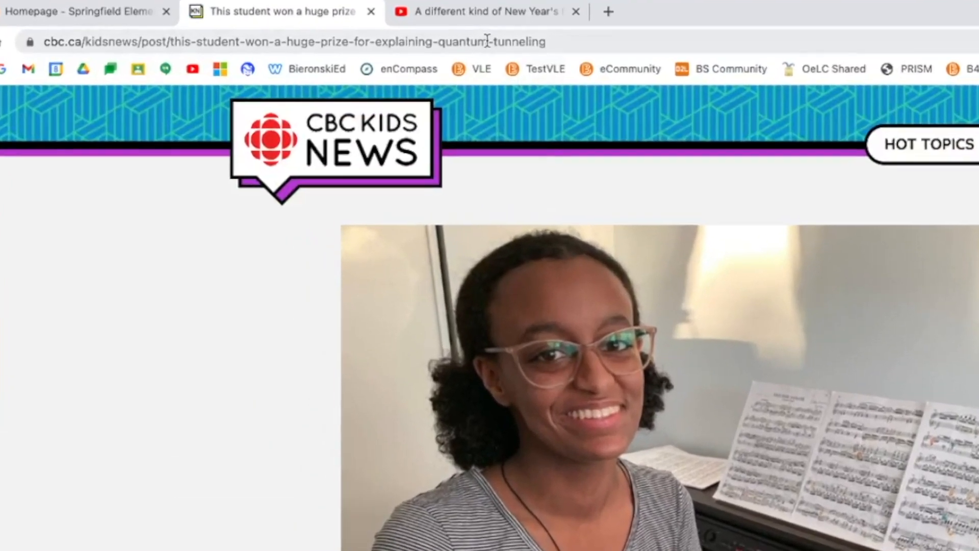
click(444, 39)
right_click(445, 39)
click(568, 188)
click(107, 11)
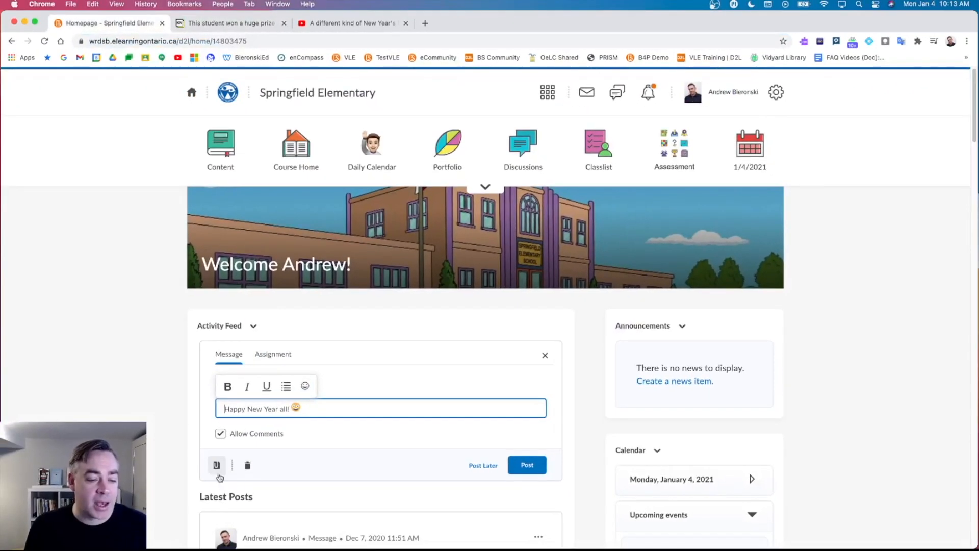
Open the Attach Weblink form and cancel it without attaching anything.
click(217, 466)
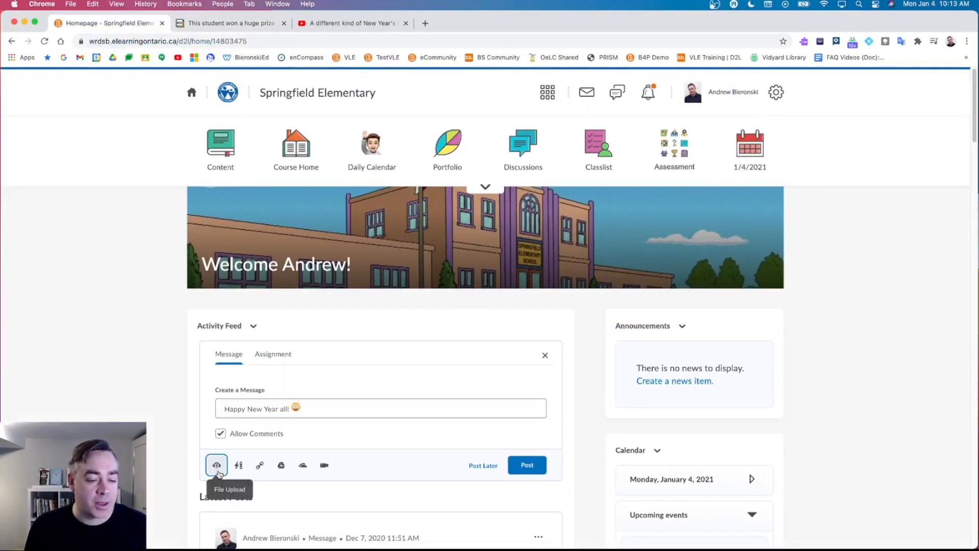
click(259, 466)
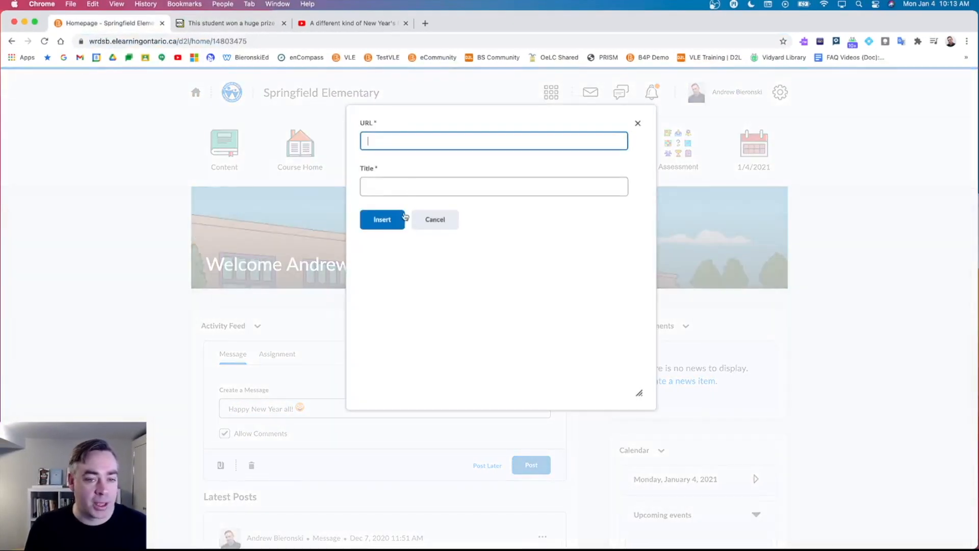
click(367, 188)
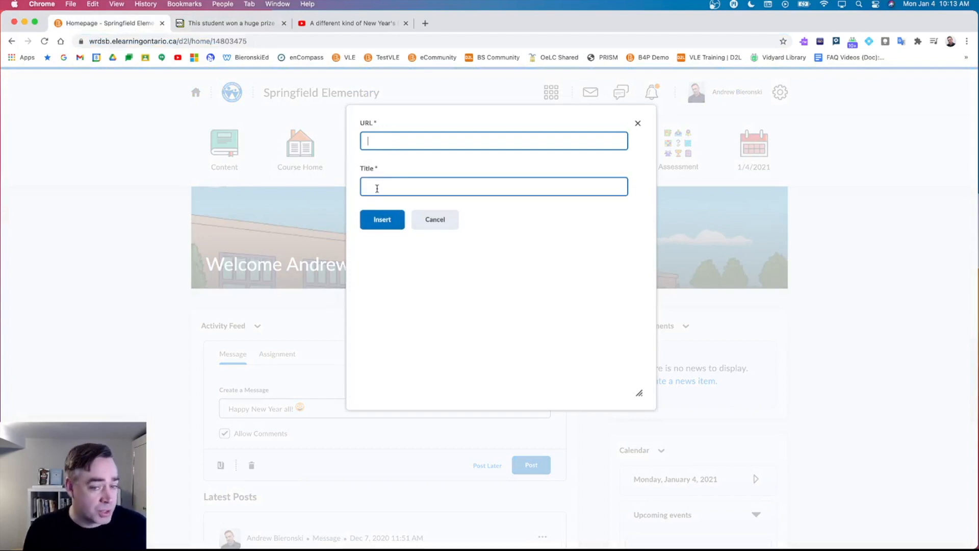
key(shift+Tab)
click(429, 223)
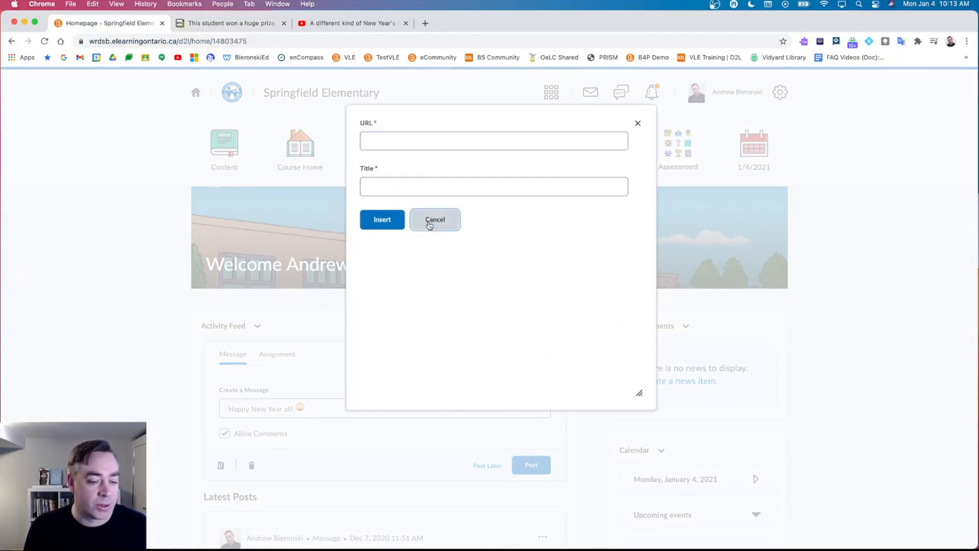
Paste the article URL into the message, then delete the URL text, keeping the link preview.
click(330, 411)
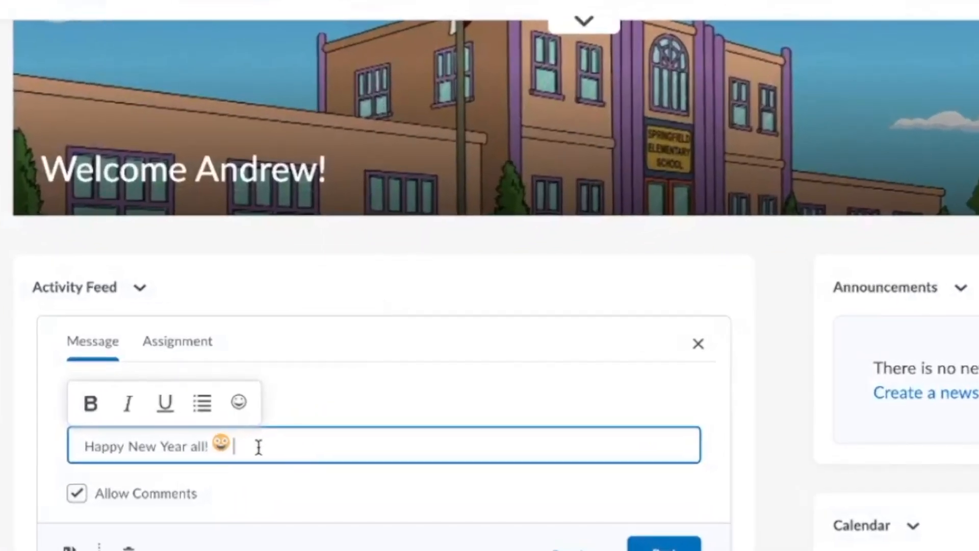
key(super+v)
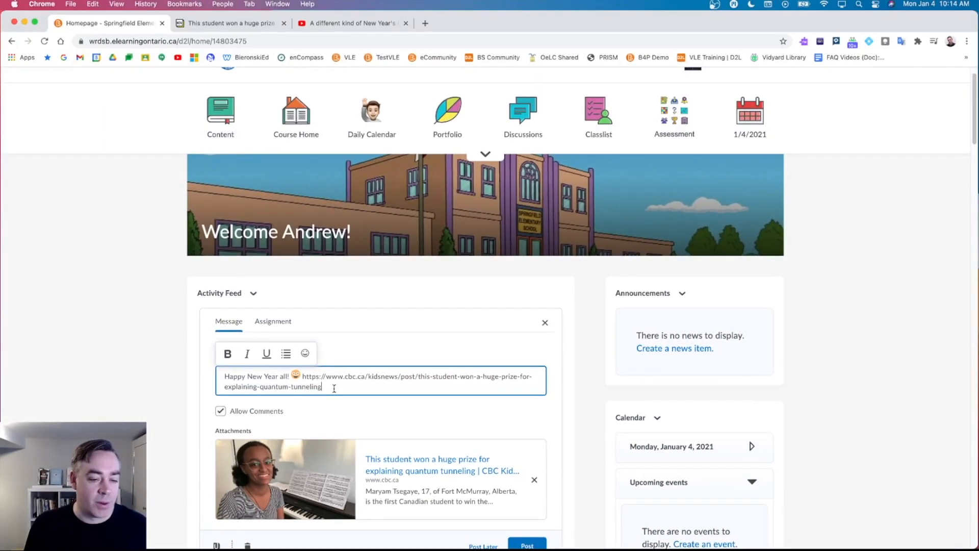
drag(314, 382, 305, 379)
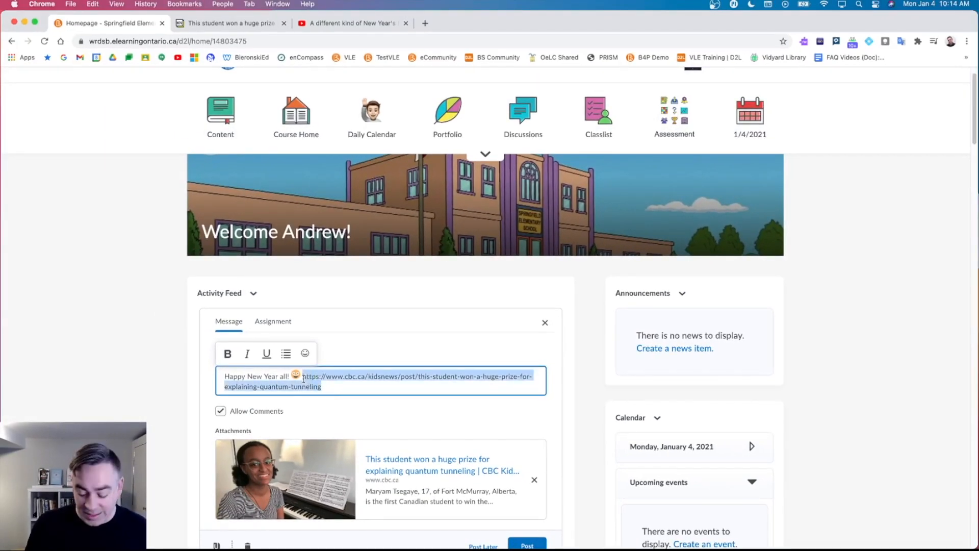
key(BackSpace)
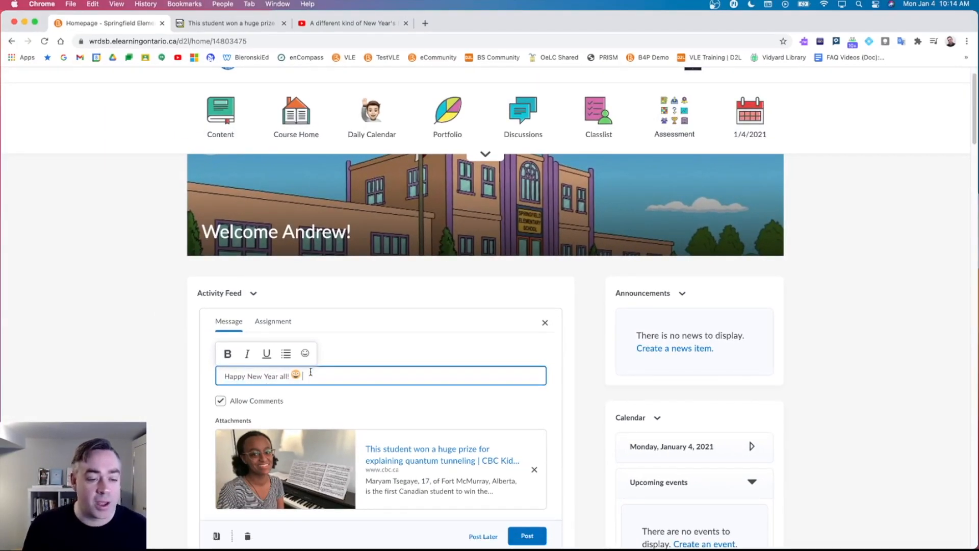
scroll(326, 388, down, 1)
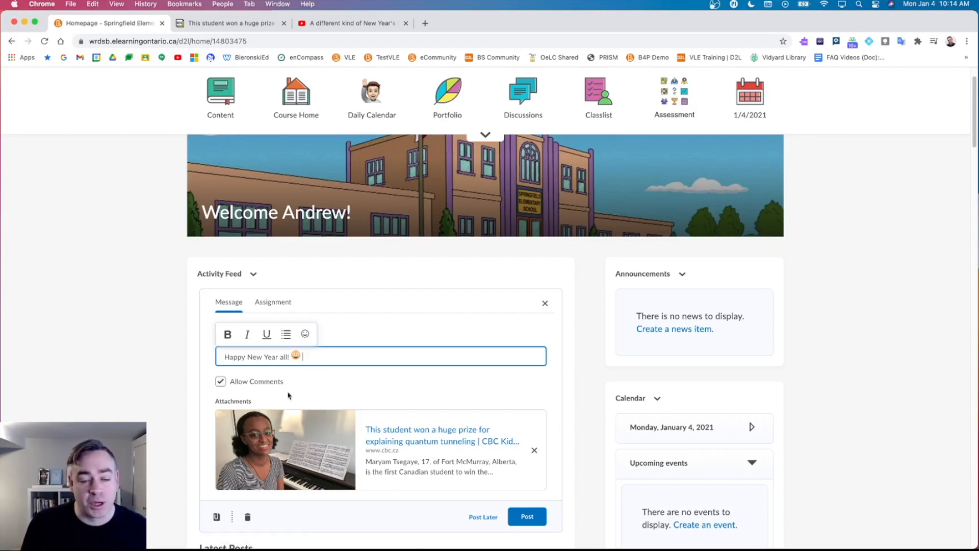
scroll(355, 391, down, 1)
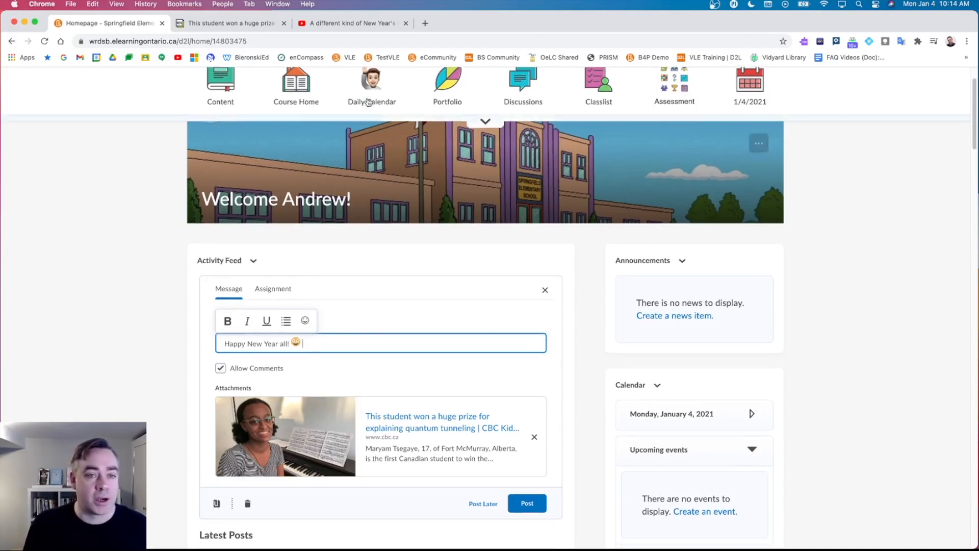
Copy the YouTube Share > Embed iframe code for 'A different kind of New Year's Resolution'.
click(360, 27)
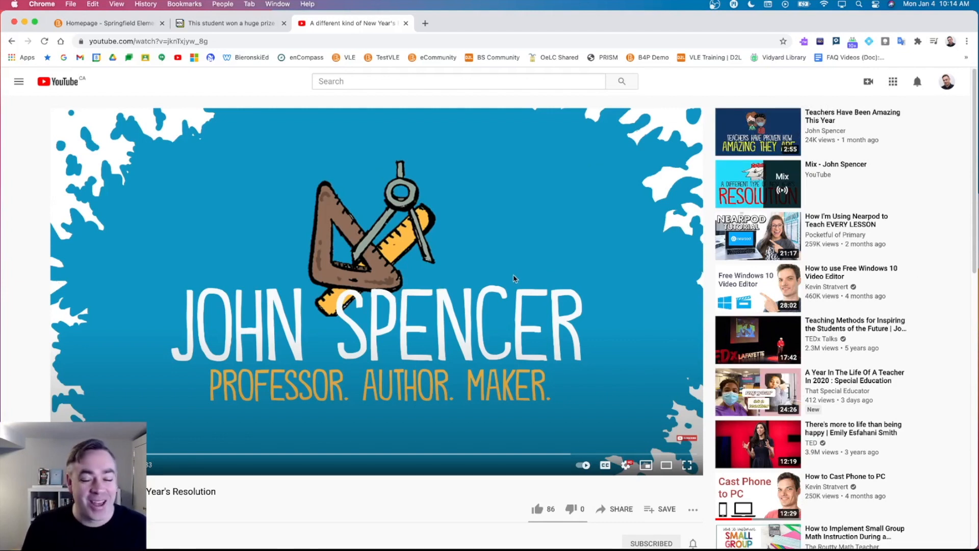
scroll(514, 278, down, 1)
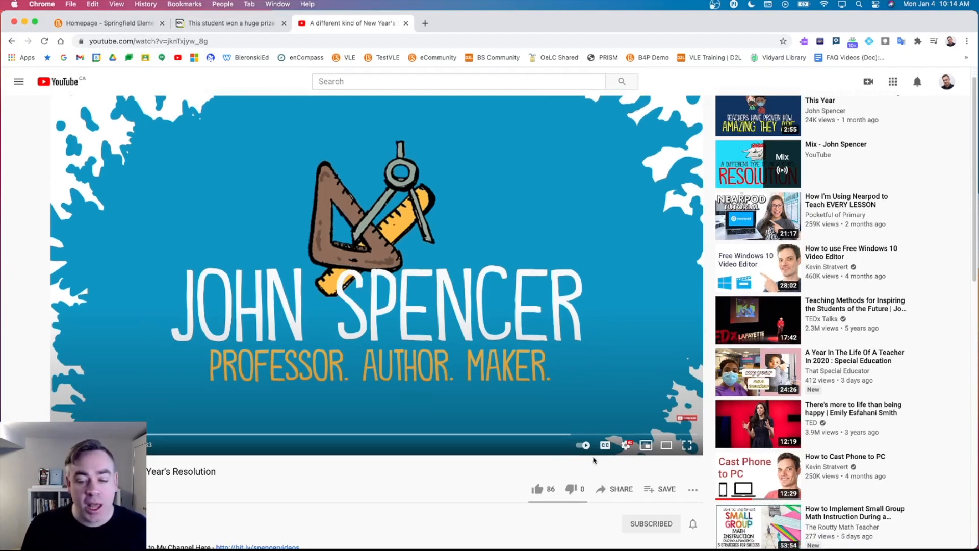
click(614, 492)
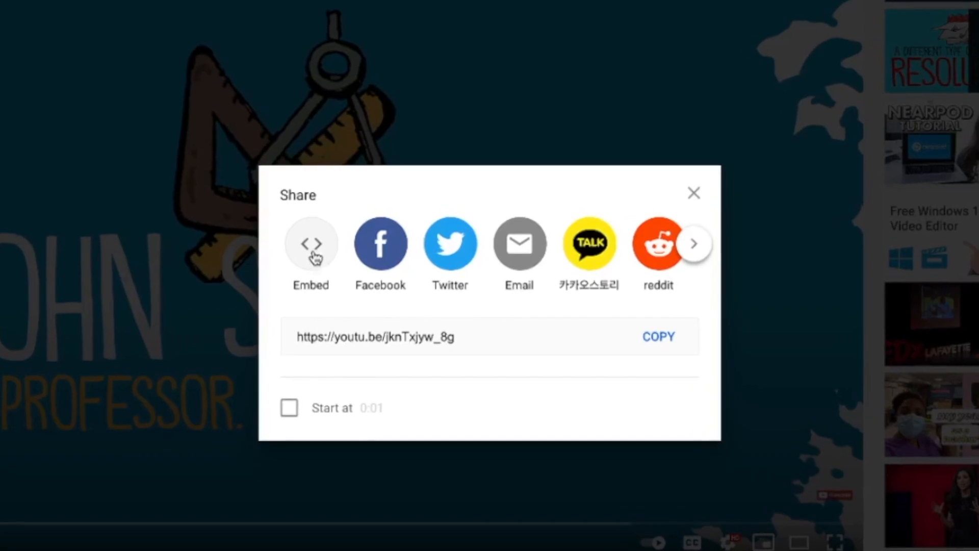
click(388, 277)
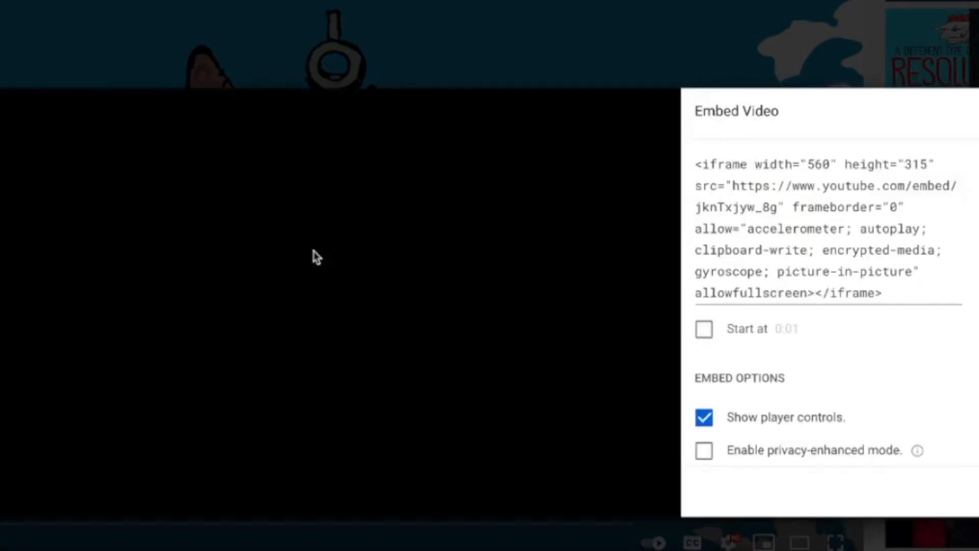
click(738, 204)
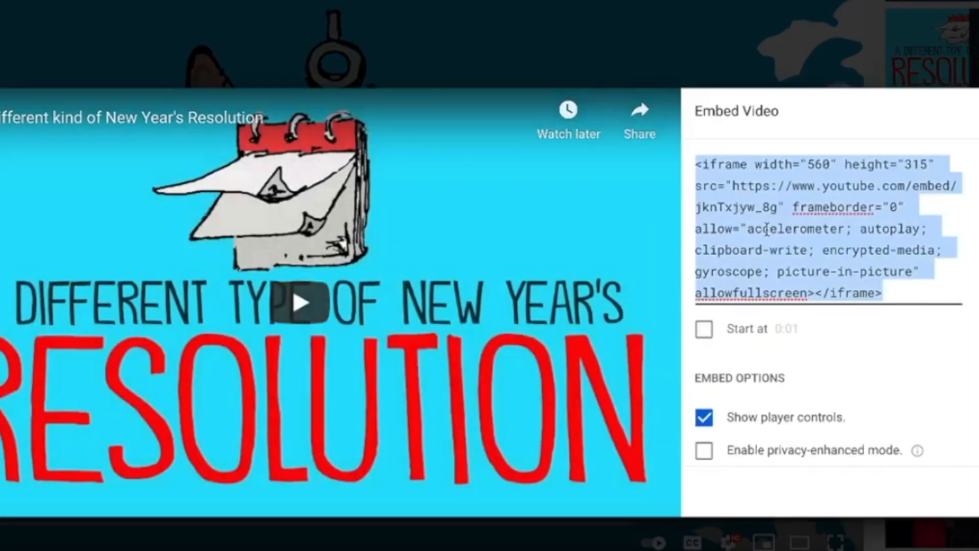
right_click(751, 221)
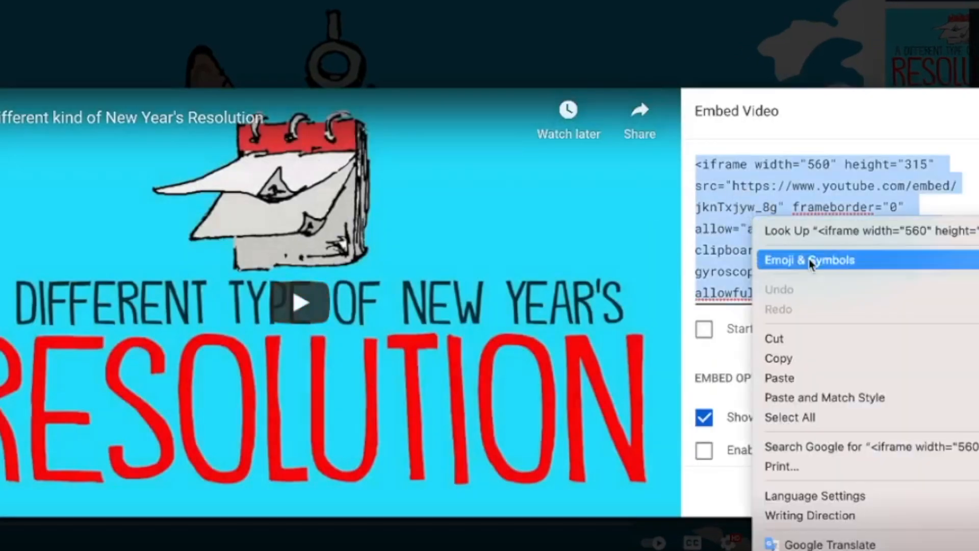
click(839, 361)
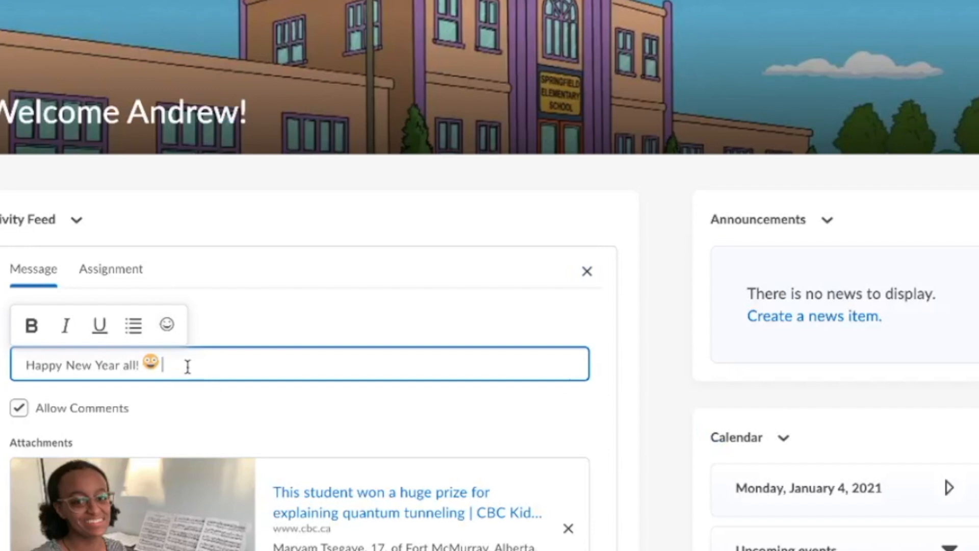
Paste the embed code into the message and delete the code text, leaving the video preview.
key(super+v)
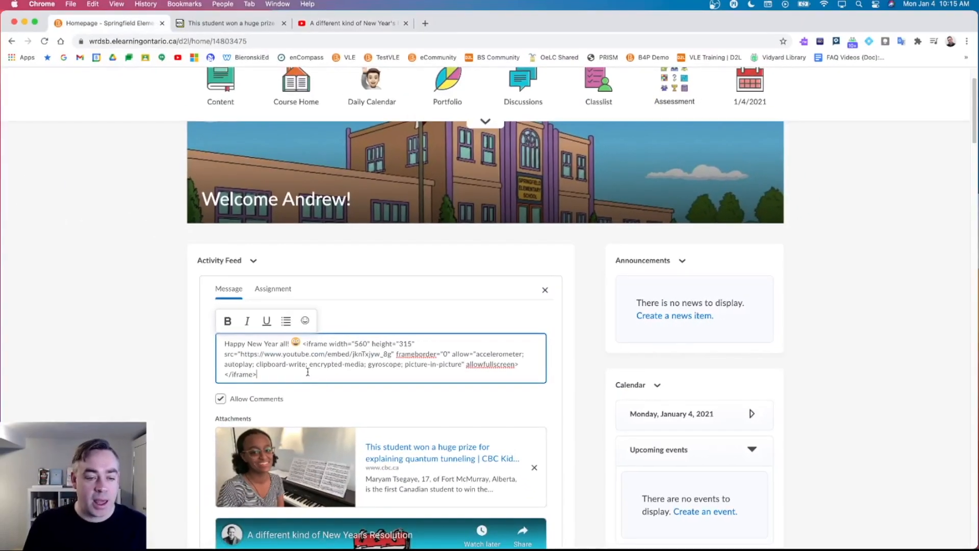
scroll(308, 373, down, 3)
drag(261, 236, 304, 205)
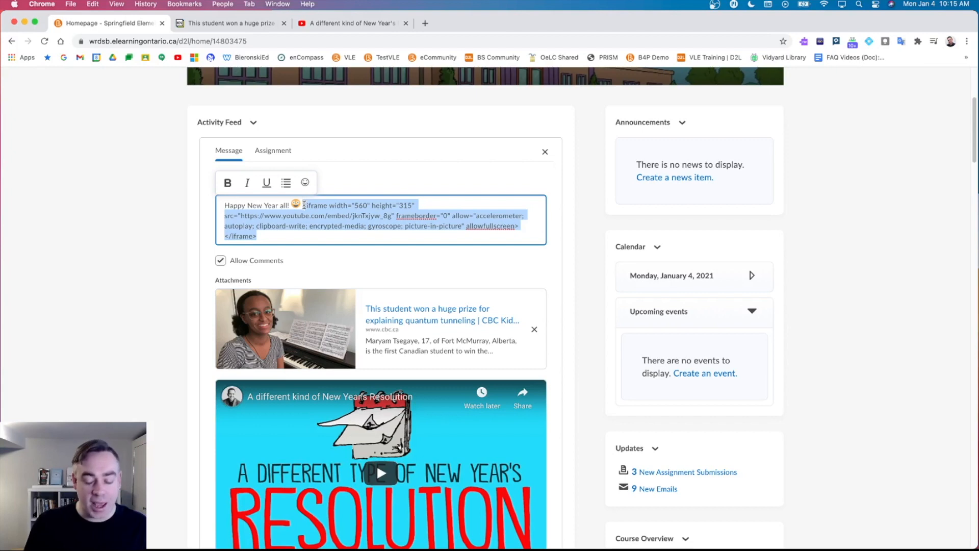
key(BackSpace)
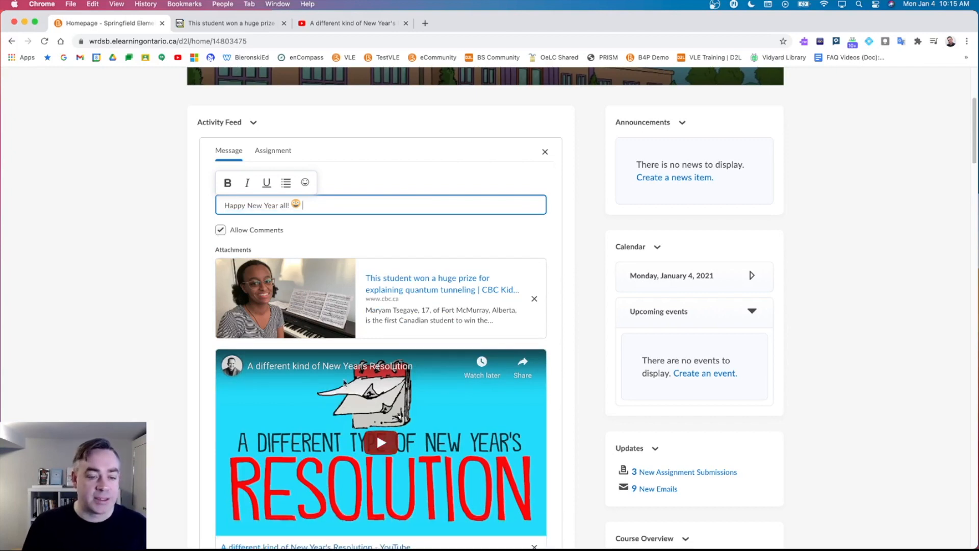
scroll(366, 395, down, 1)
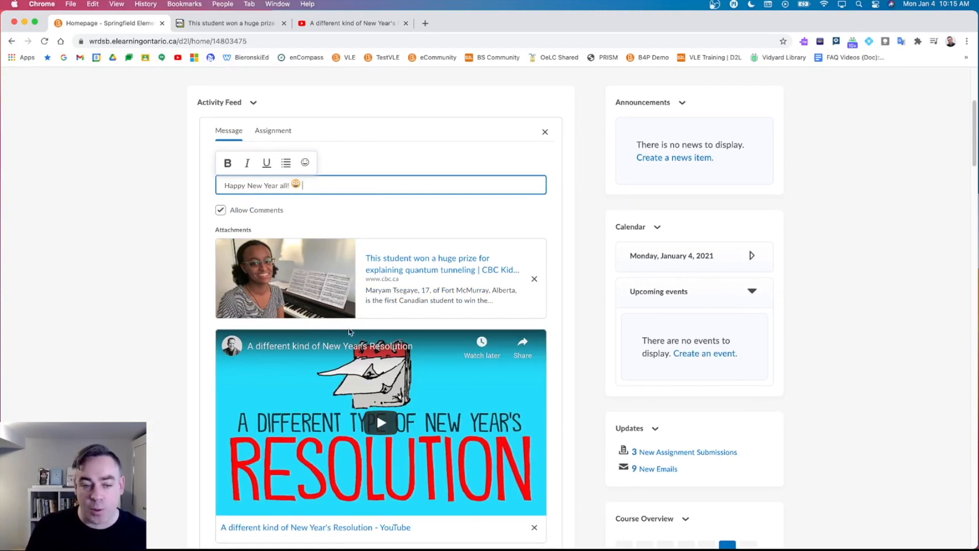
scroll(352, 357, down, 1)
scroll(347, 405, down, 1)
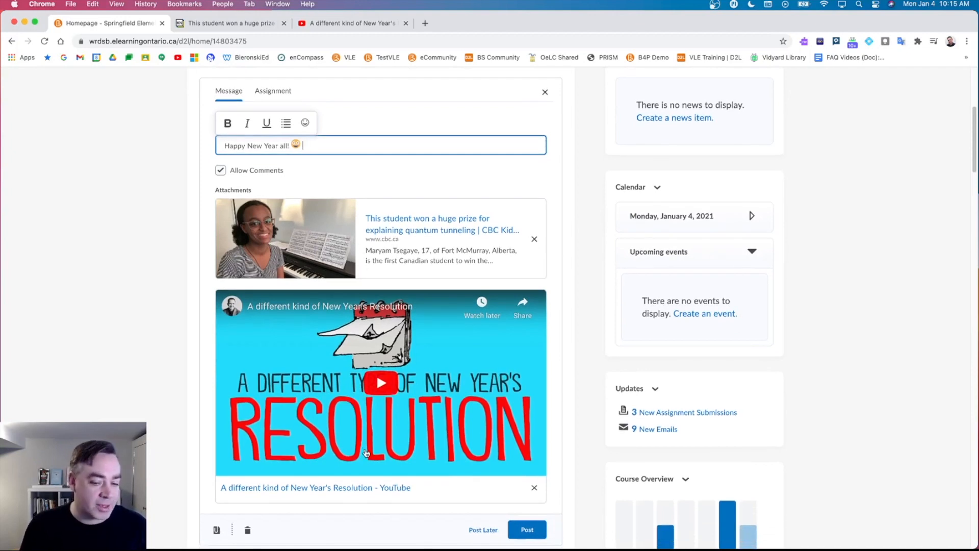
scroll(366, 452, down, 1)
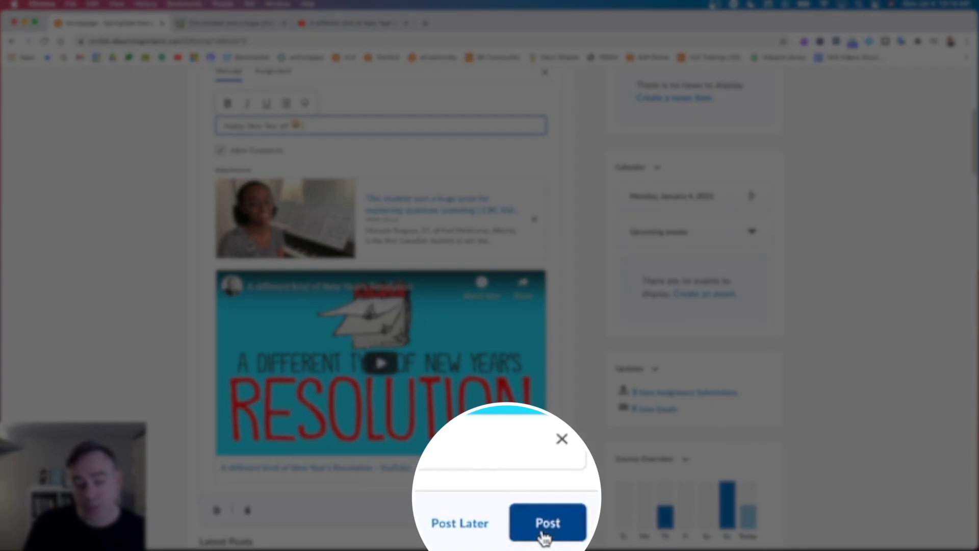
Abandon scheduling with Post Later and publish the New Year message immediately.
click(479, 531)
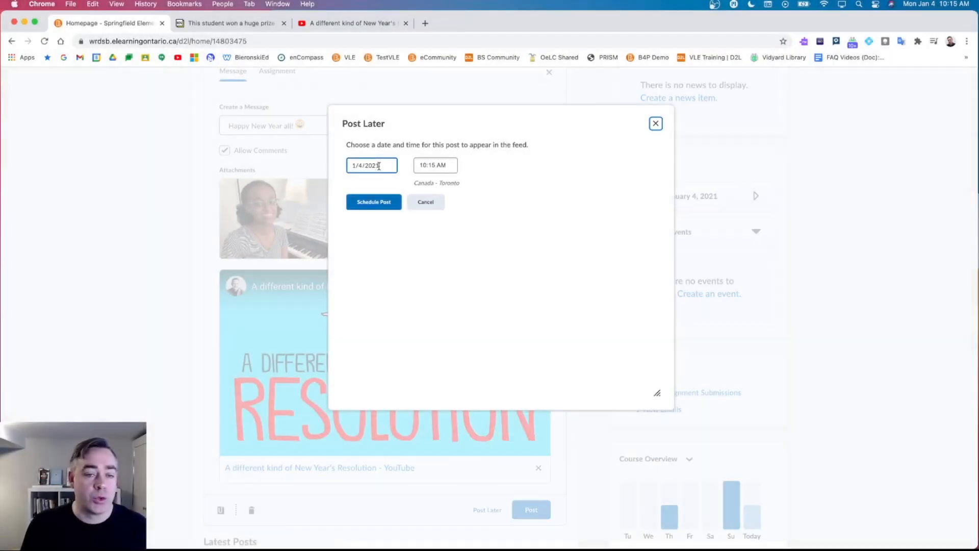
click(379, 166)
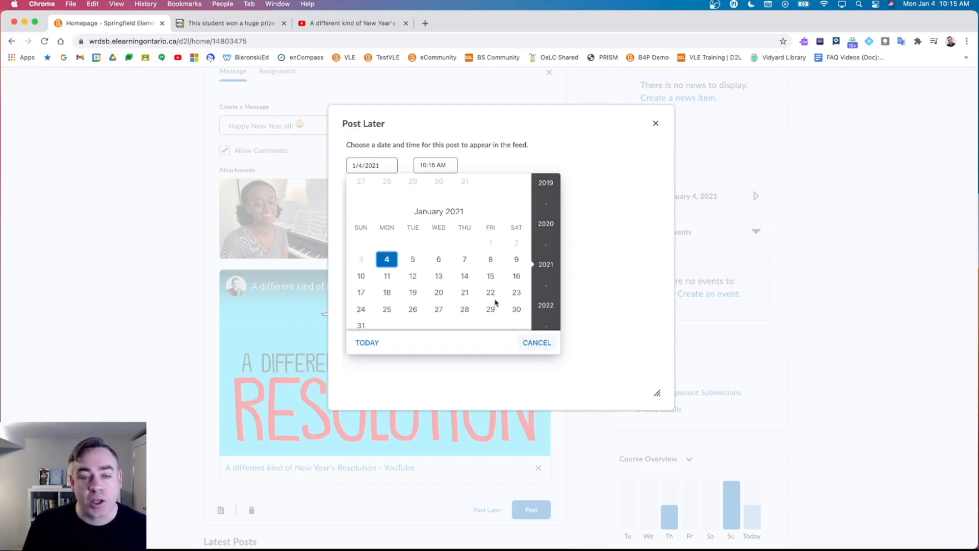
click(551, 346)
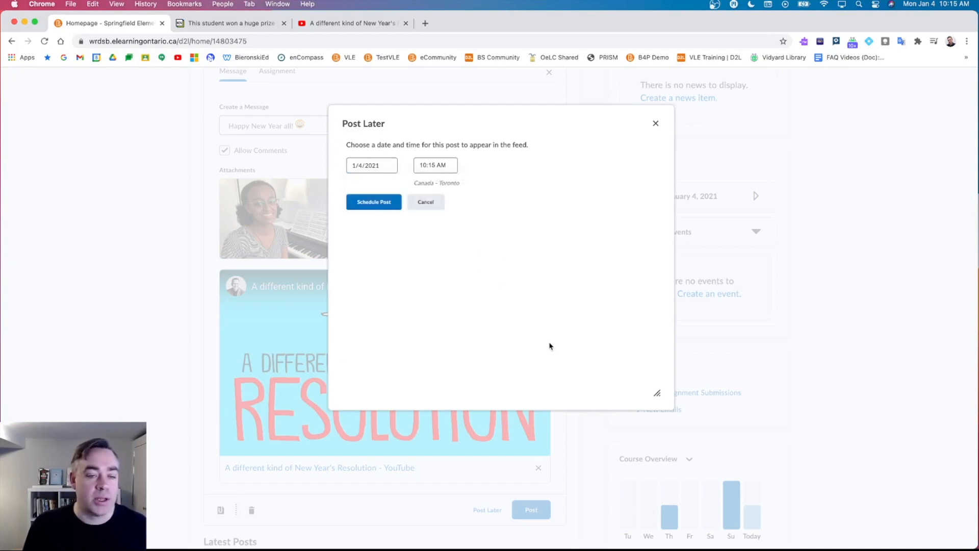
click(439, 202)
click(535, 516)
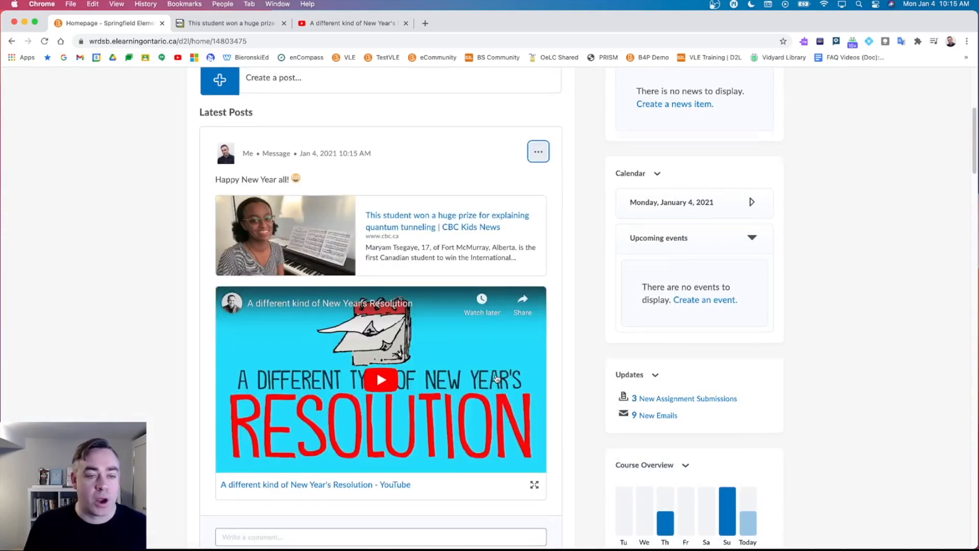
click(380, 390)
click(231, 468)
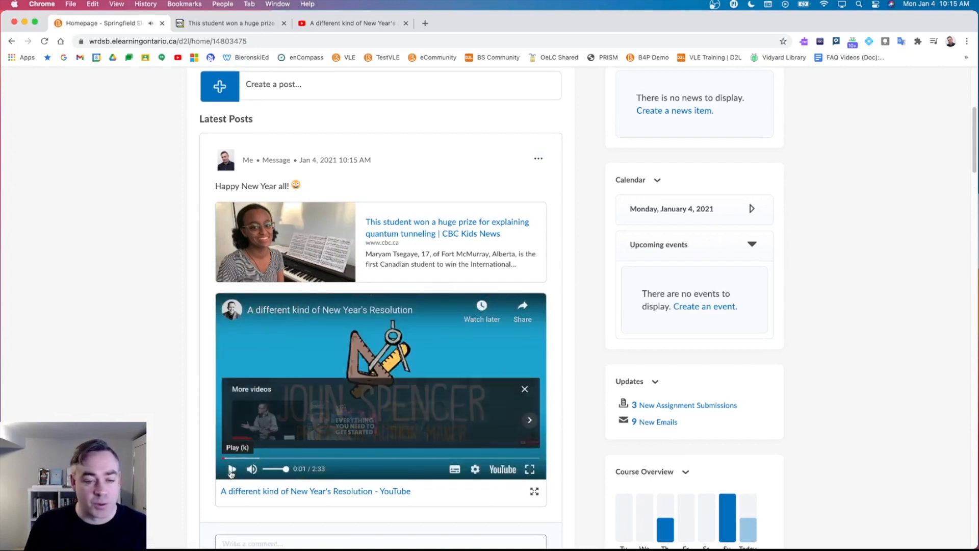
click(525, 390)
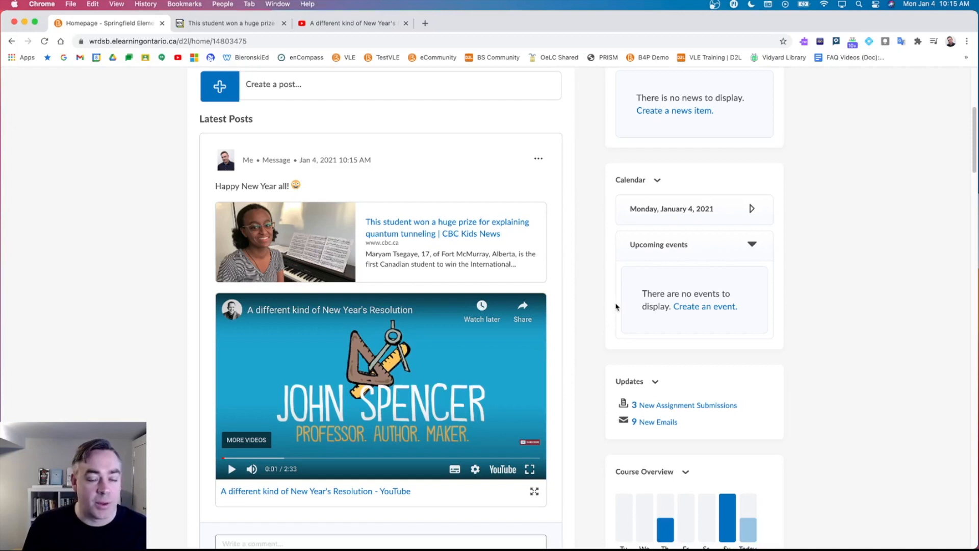
click(468, 237)
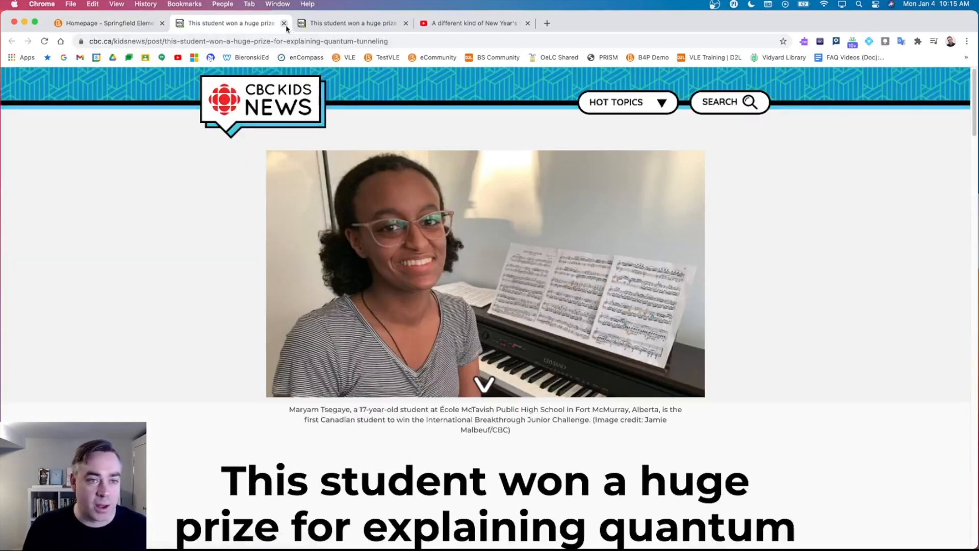
click(284, 23)
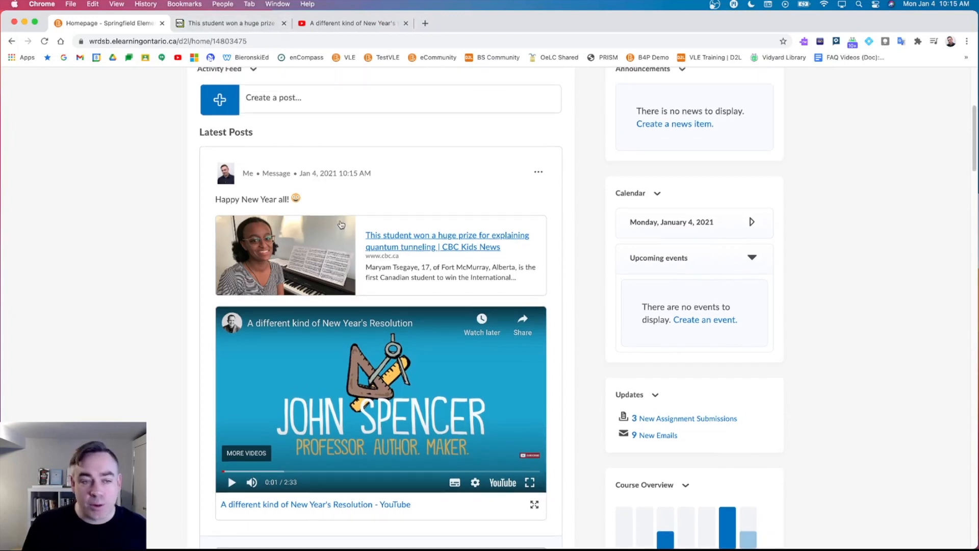
scroll(341, 256, up, 5)
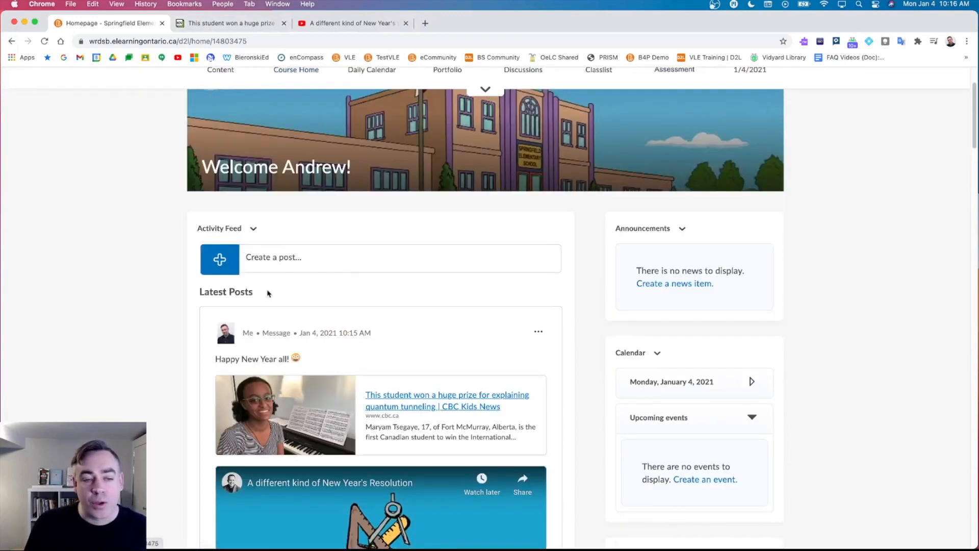
scroll(305, 271, up, 1)
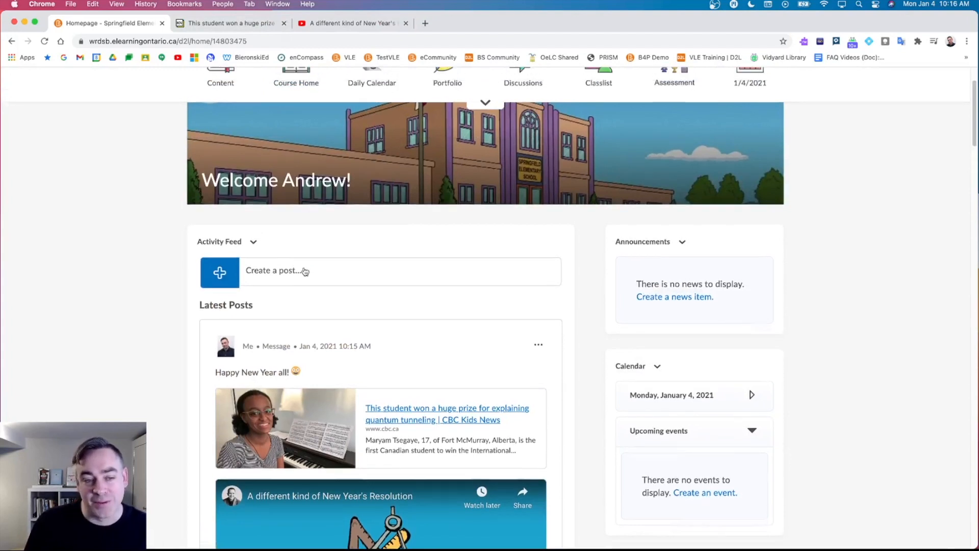
Draft a new post reading 'Join this Google Meet!' and show its attachment options.
click(291, 287)
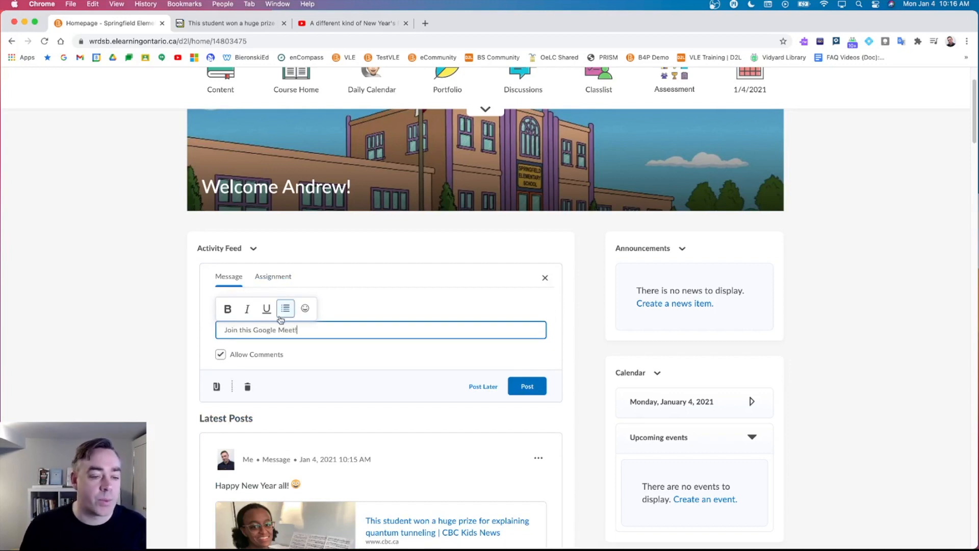
click(193, 310)
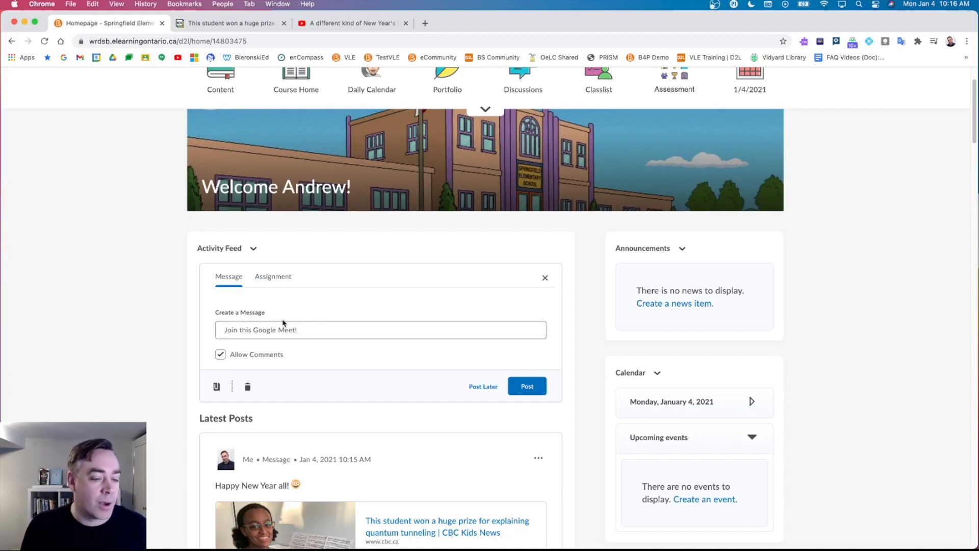
click(216, 388)
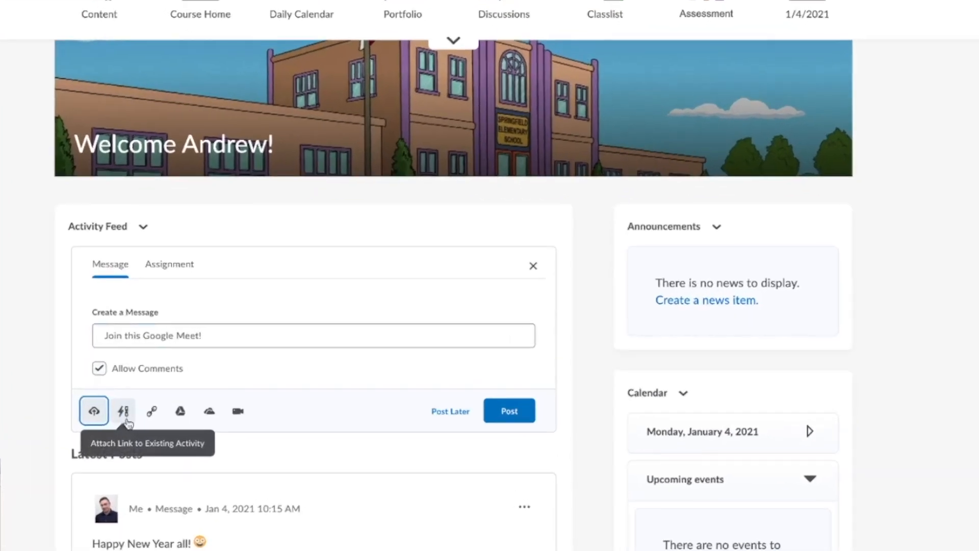
Attach the Third Party Google Meet link to the 'Join this Google Meet!' message and post it.
click(124, 413)
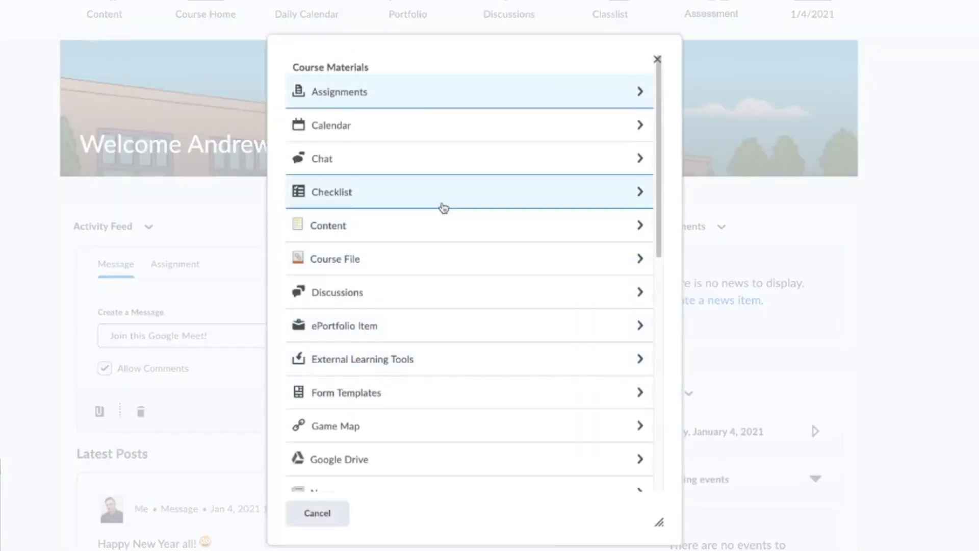
scroll(444, 206, down, 10)
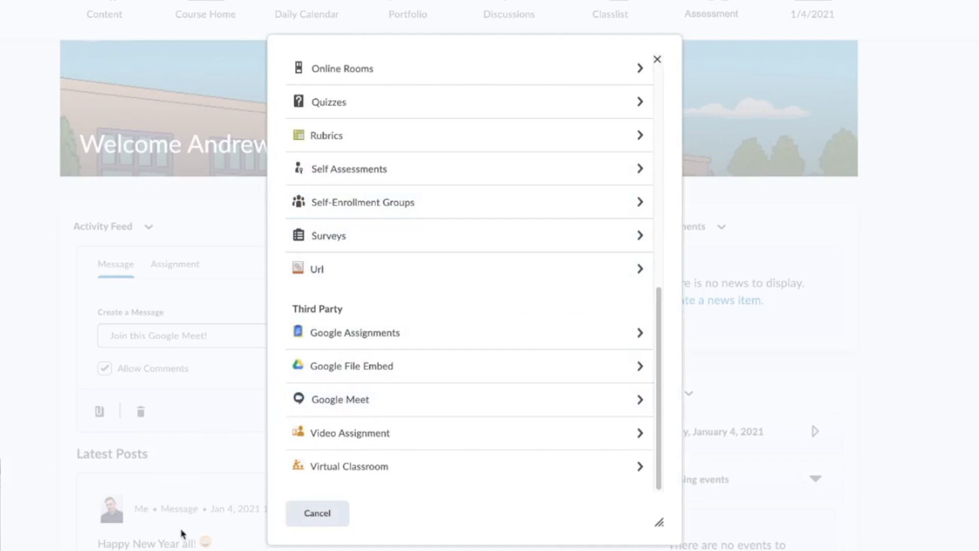
click(355, 405)
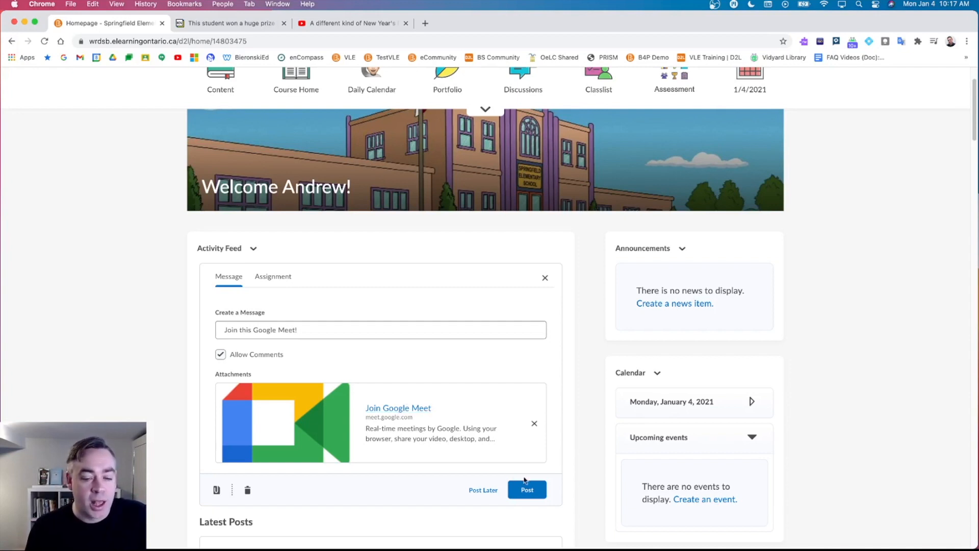
click(539, 491)
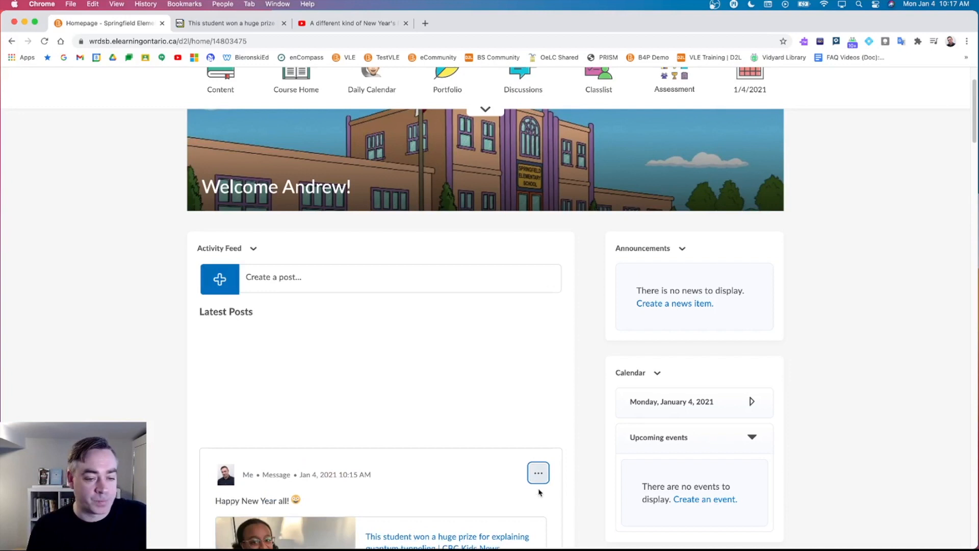
Join the meeting from the post, toggle Quick access off and back on, then leave.
click(391, 421)
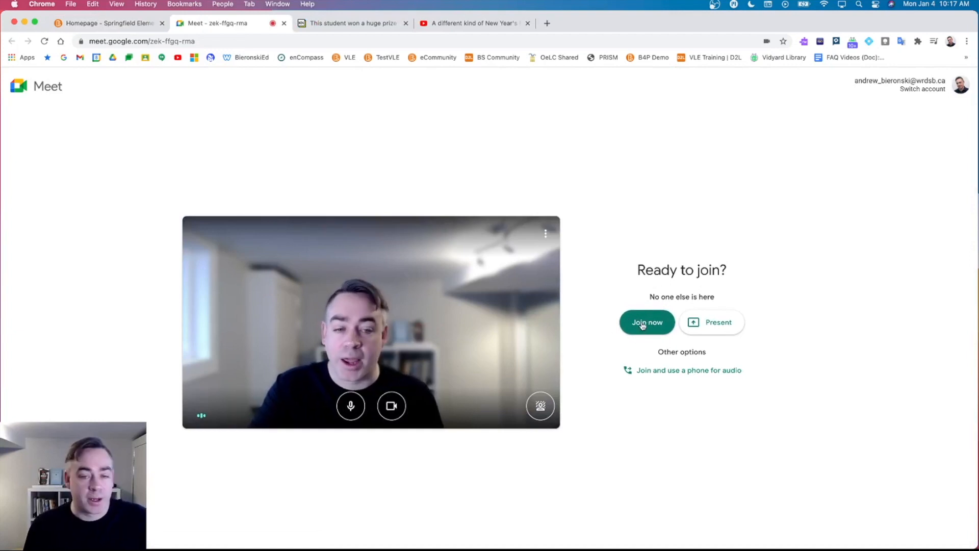
click(643, 325)
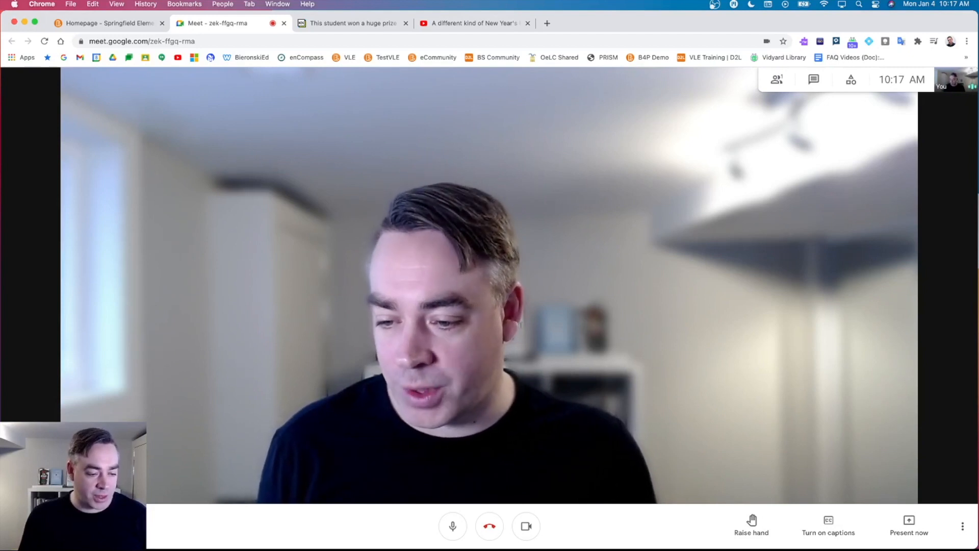
click(119, 526)
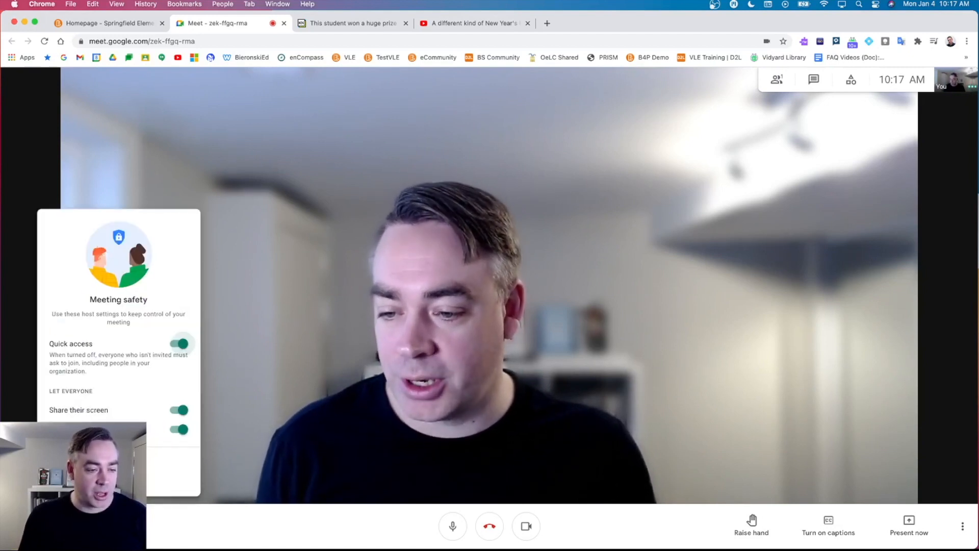
click(179, 344)
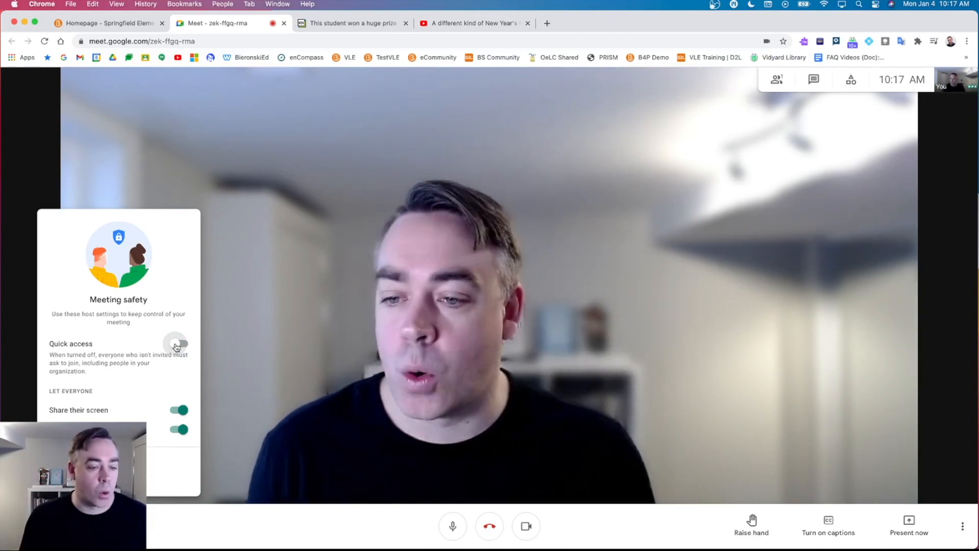
click(179, 344)
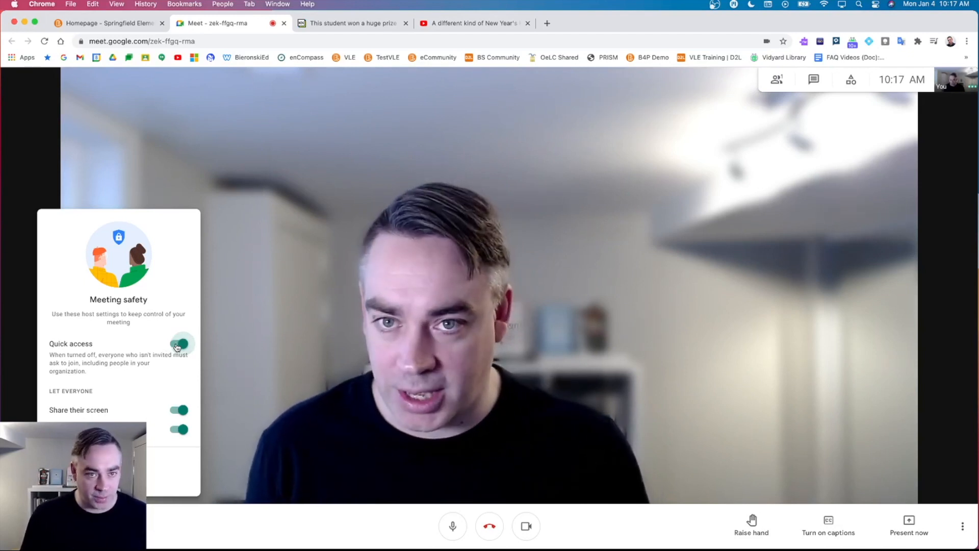
click(284, 23)
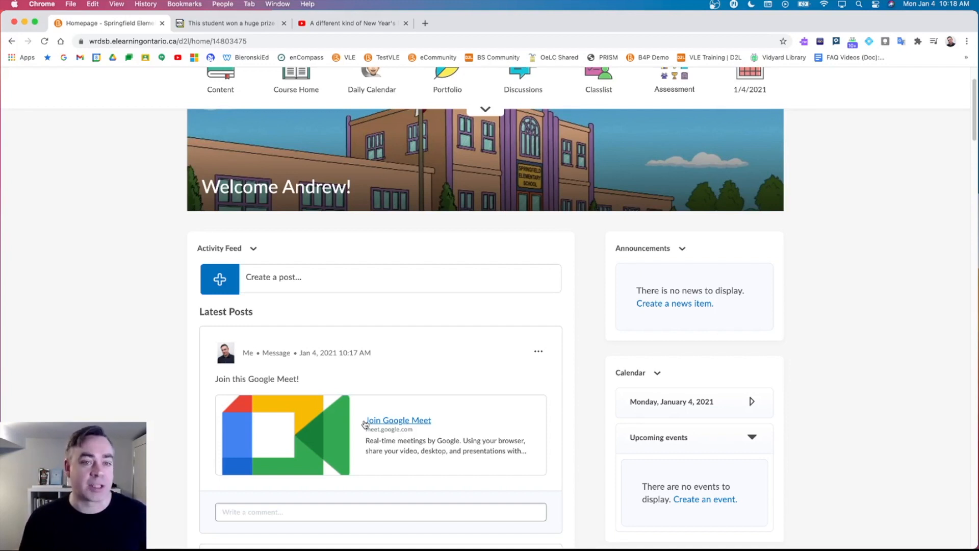
click(425, 24)
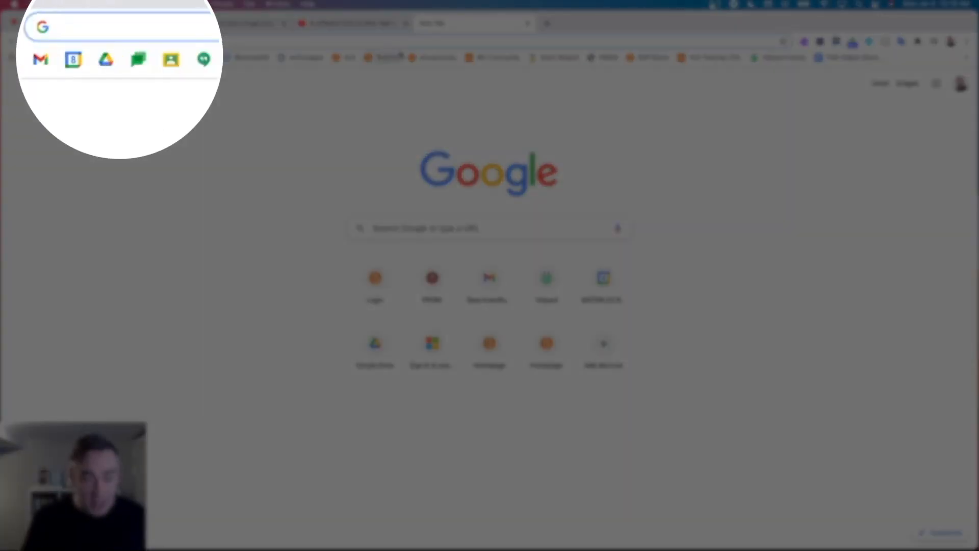
text(meet.google.com)
key(Return)
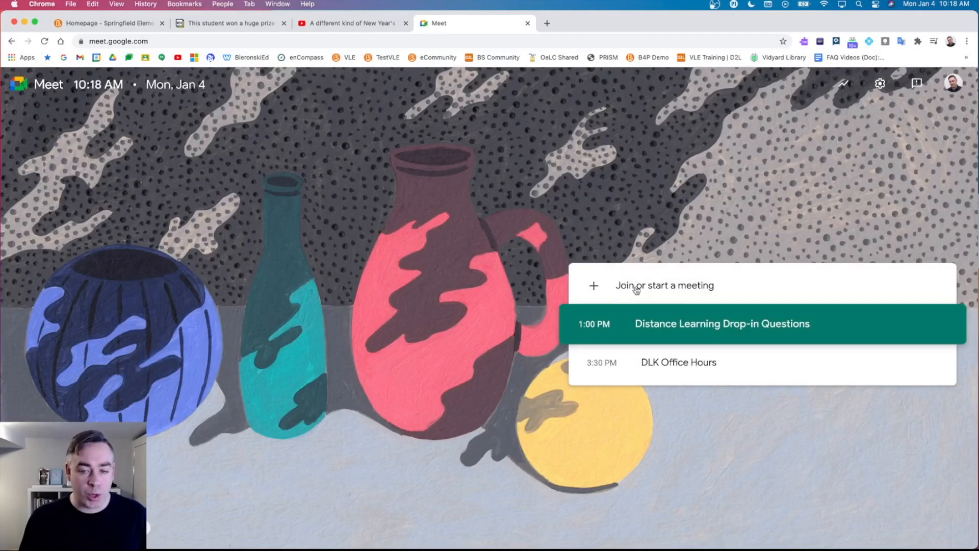
click(638, 287)
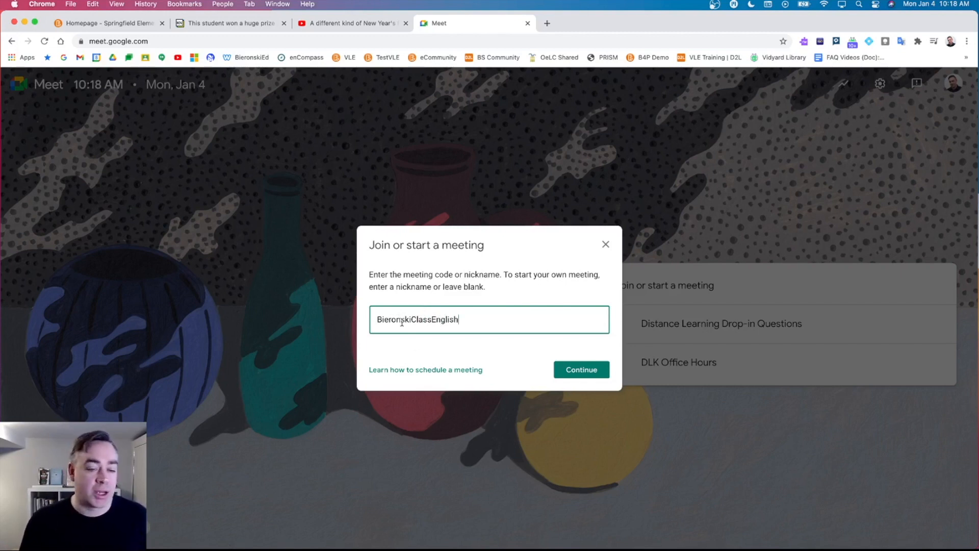
click(594, 373)
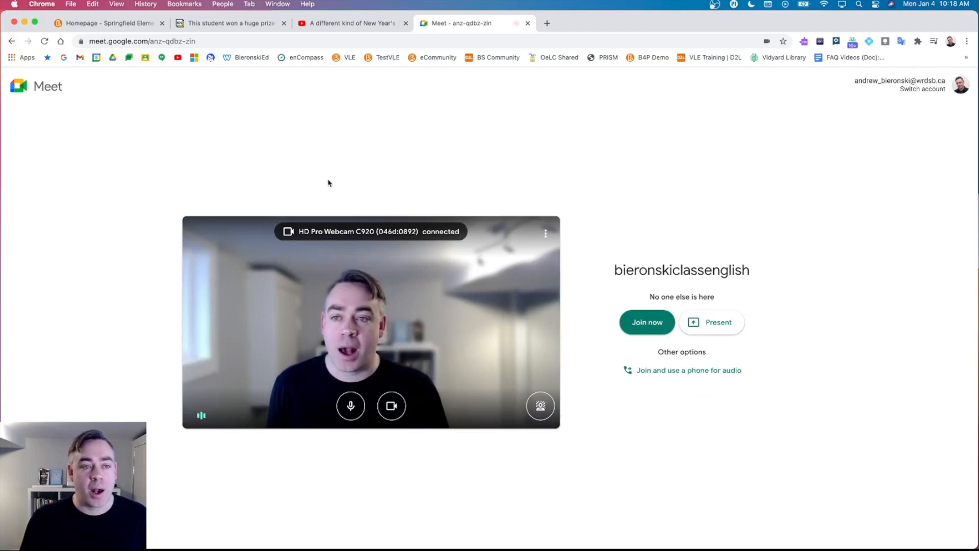
Copy the nicknamed meeting's URL from the address bar and close the Meet tab.
click(172, 43)
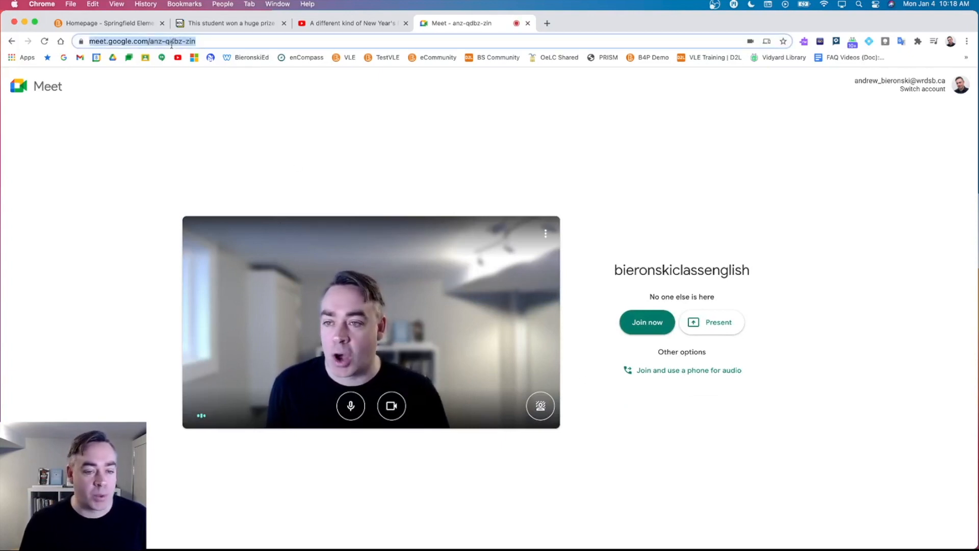
right_click(190, 45)
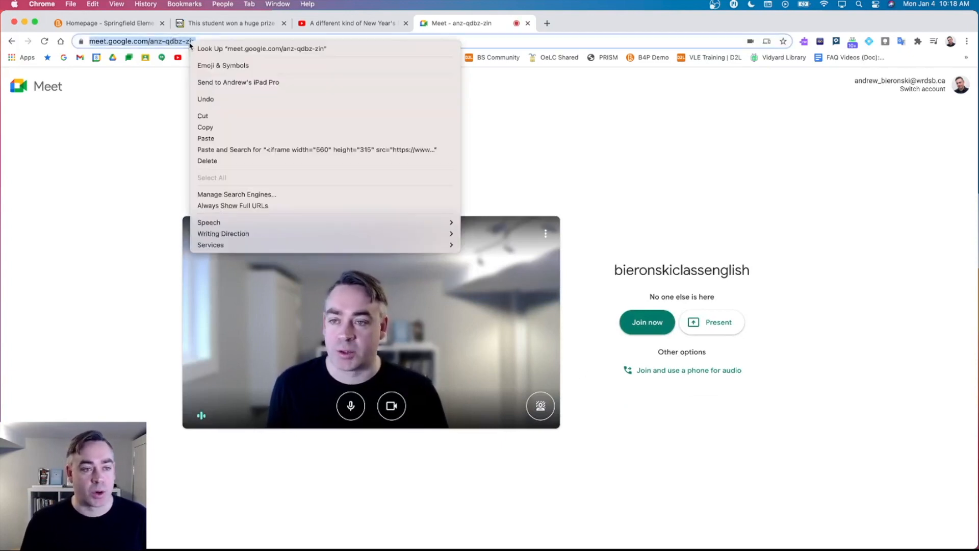
click(235, 127)
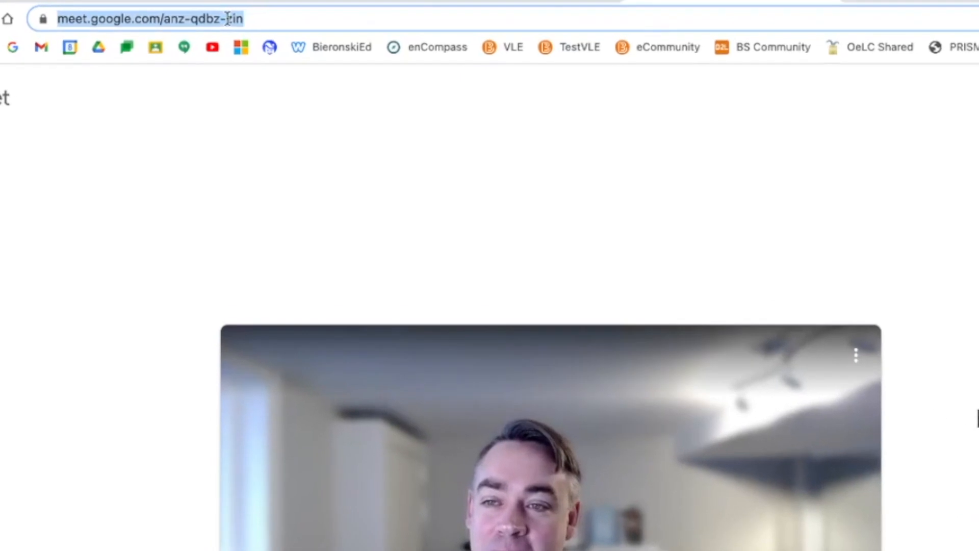
right_click(189, 20)
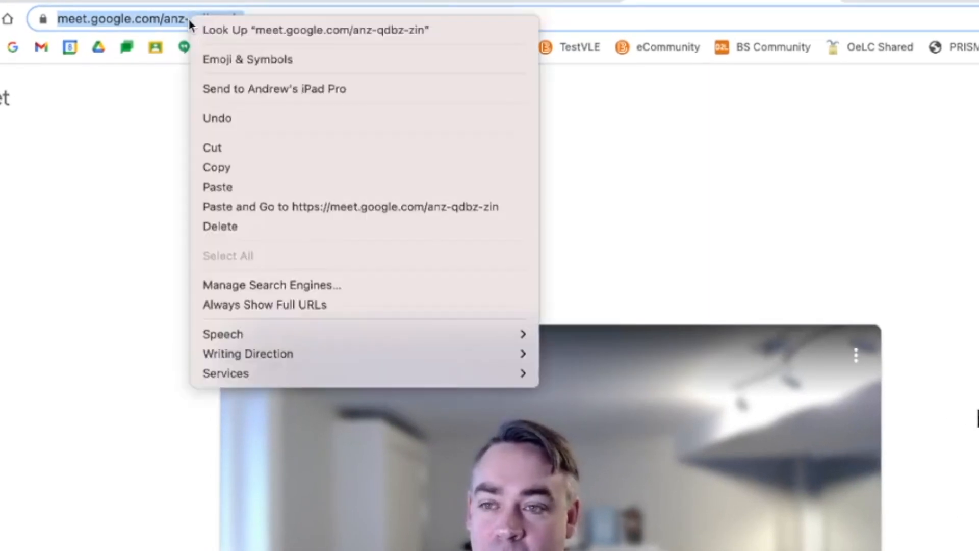
click(252, 167)
click(528, 24)
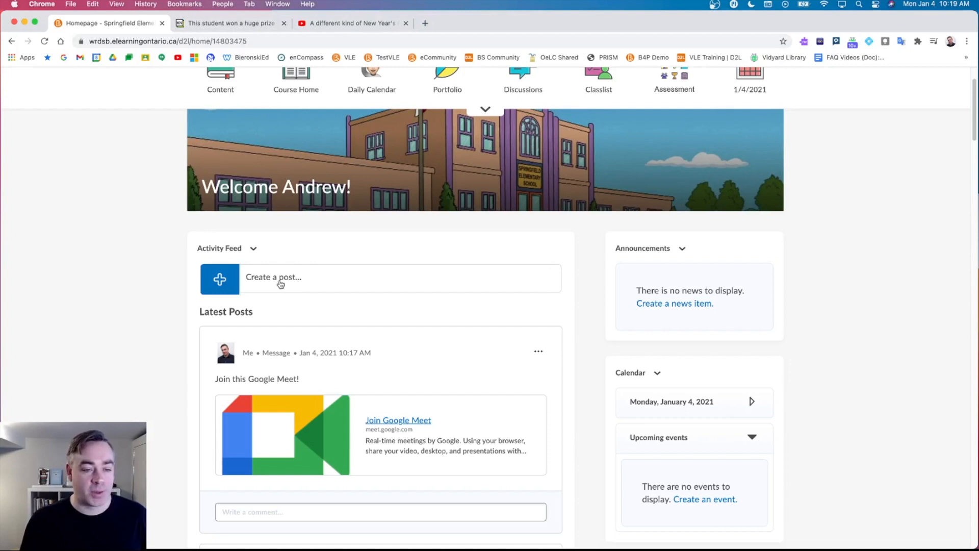
Start a feed post reading 'Join this Meet :)' with the Meet URL pasted in.
click(280, 284)
click(272, 329)
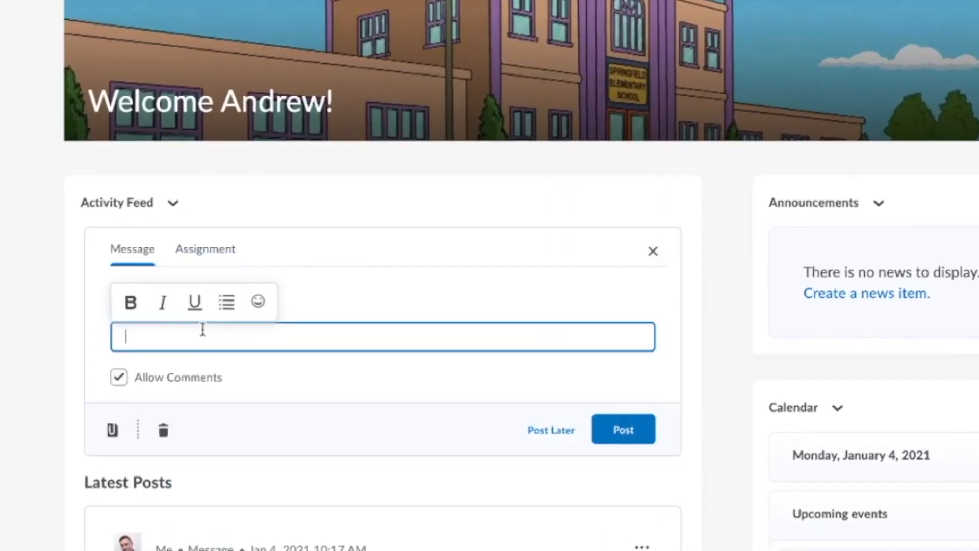
text(Join this Mee)
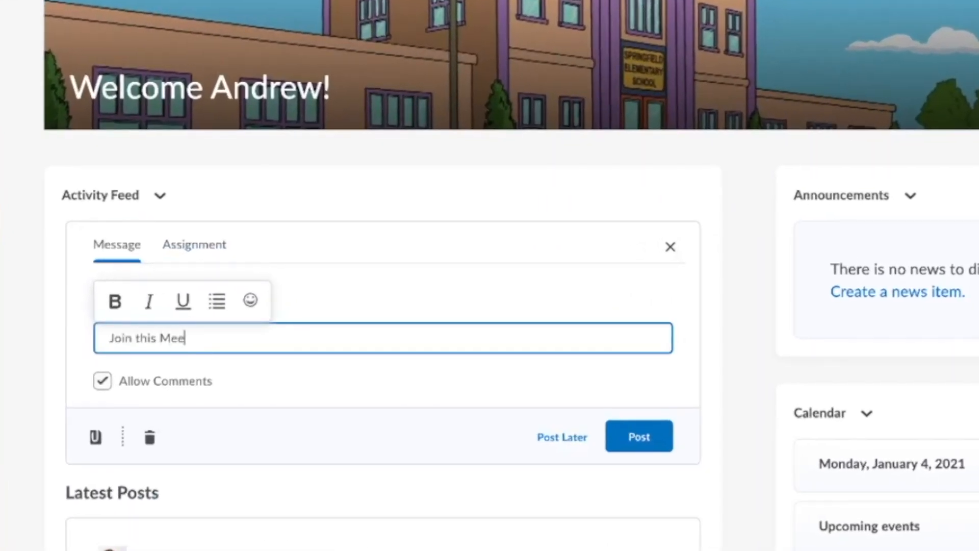
text(t :))
key(ctrl+v)
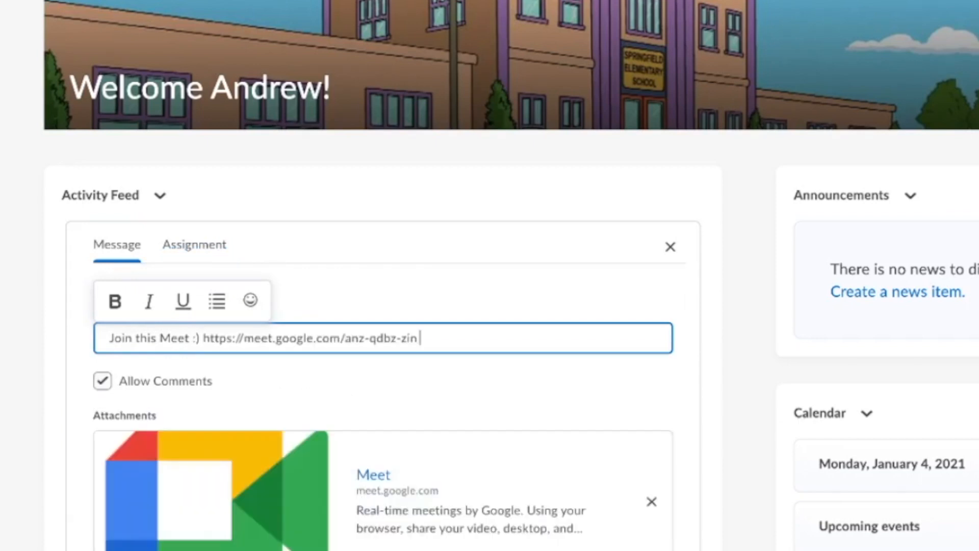
Delete the pasted Meet URL and discard the draft post.
drag(429, 339, 203, 338)
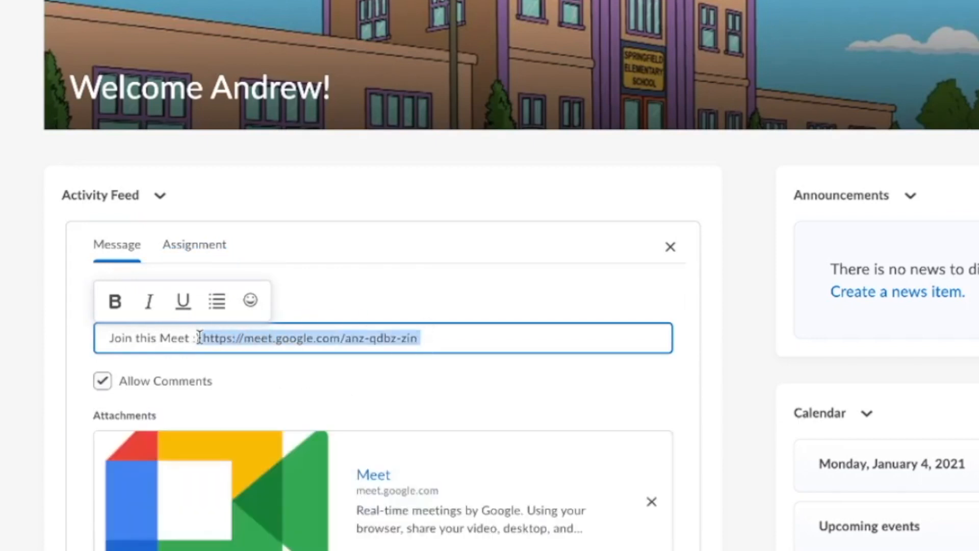
key(BackSpace)
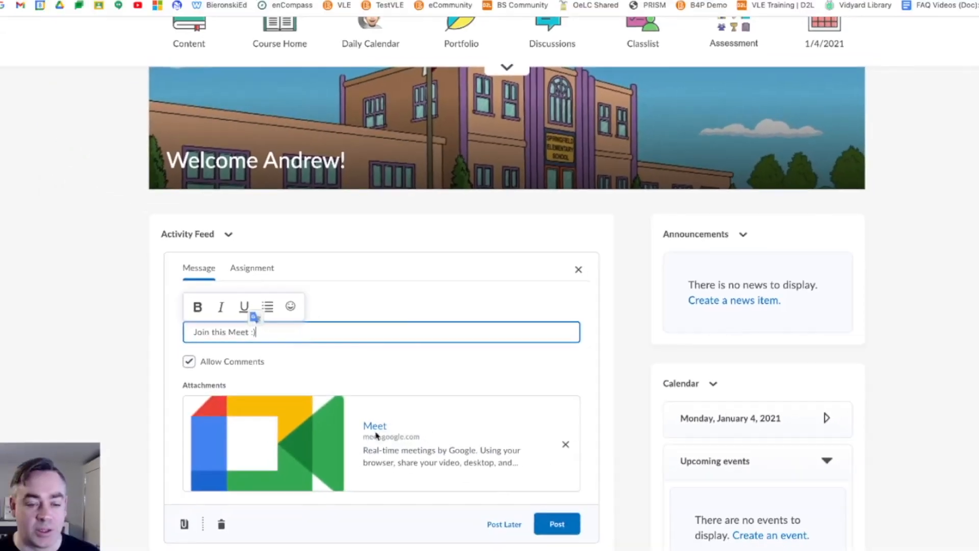
scroll(376, 414, up, 3)
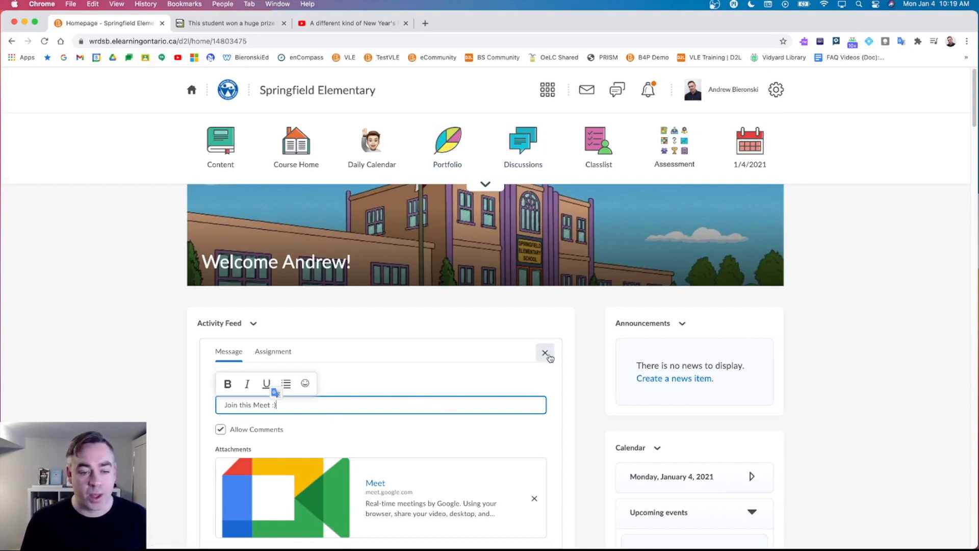
click(545, 354)
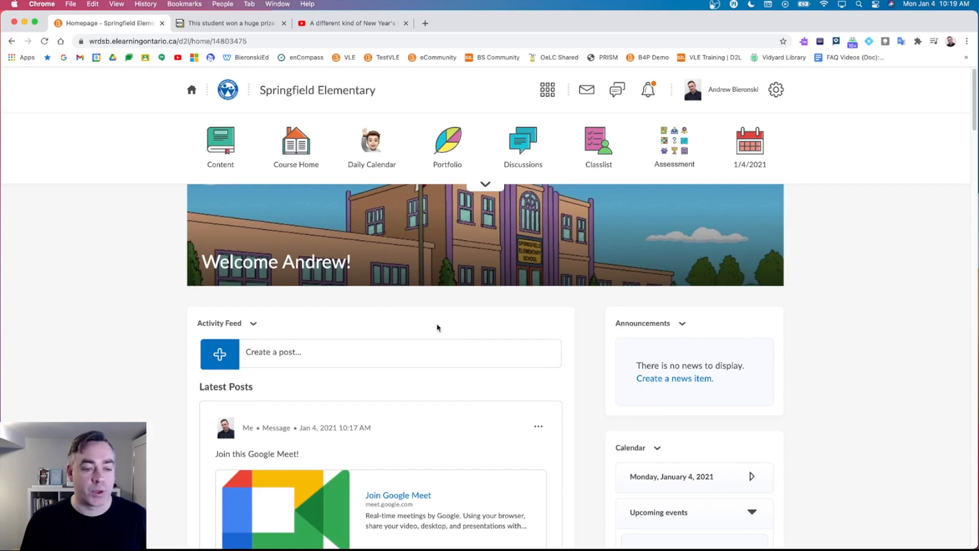
Write a new post reading 'Access the resource below.' and choose Attach Link to Existing Activity.
scroll(311, 360, down, 3)
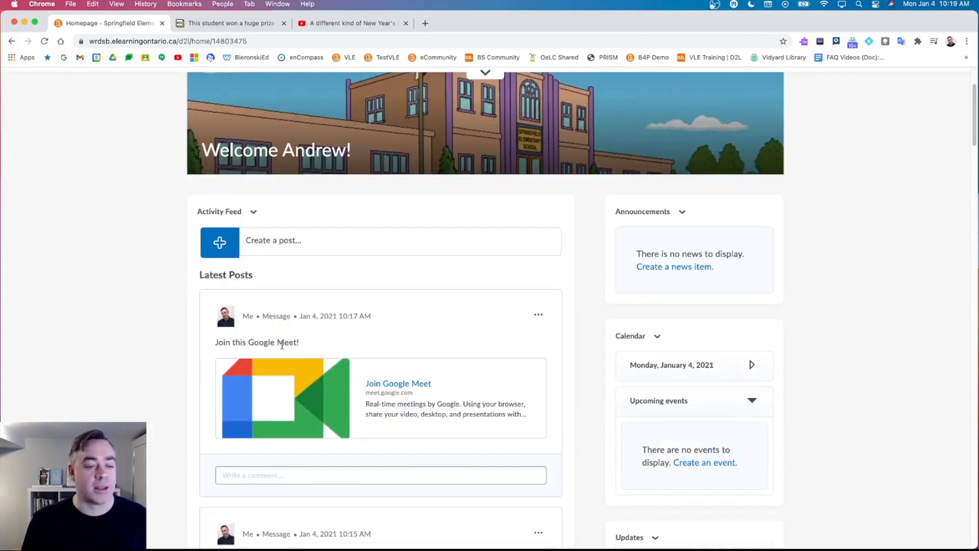
scroll(293, 396, down, 3)
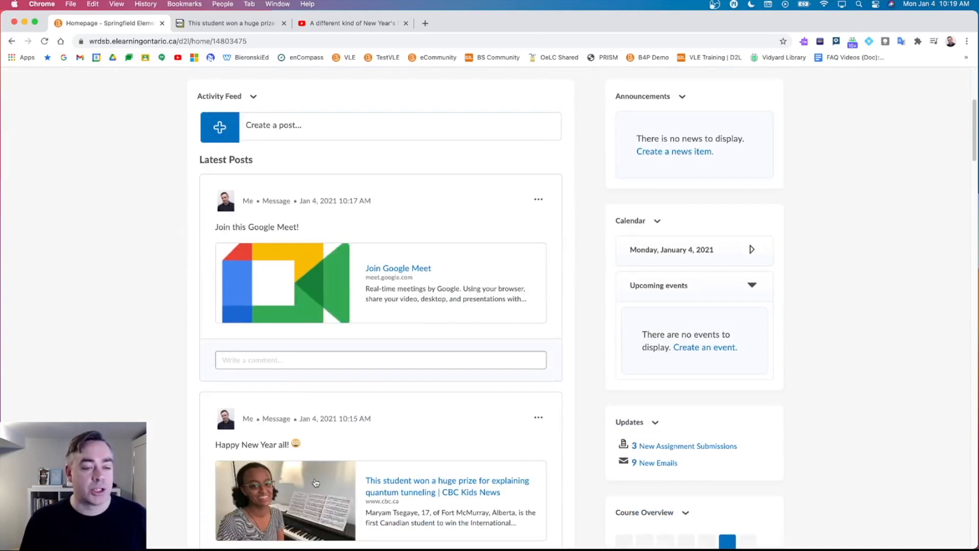
scroll(314, 483, up, 6)
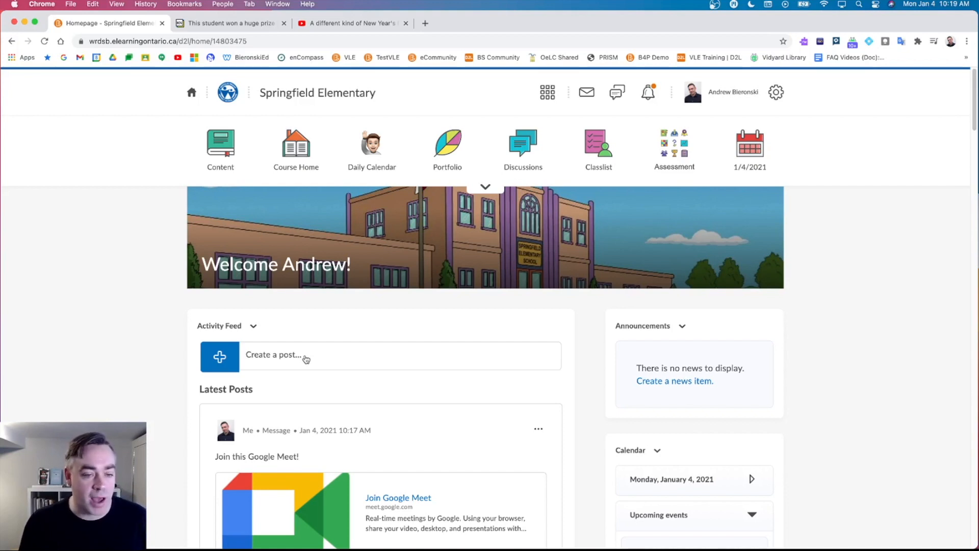
click(281, 358)
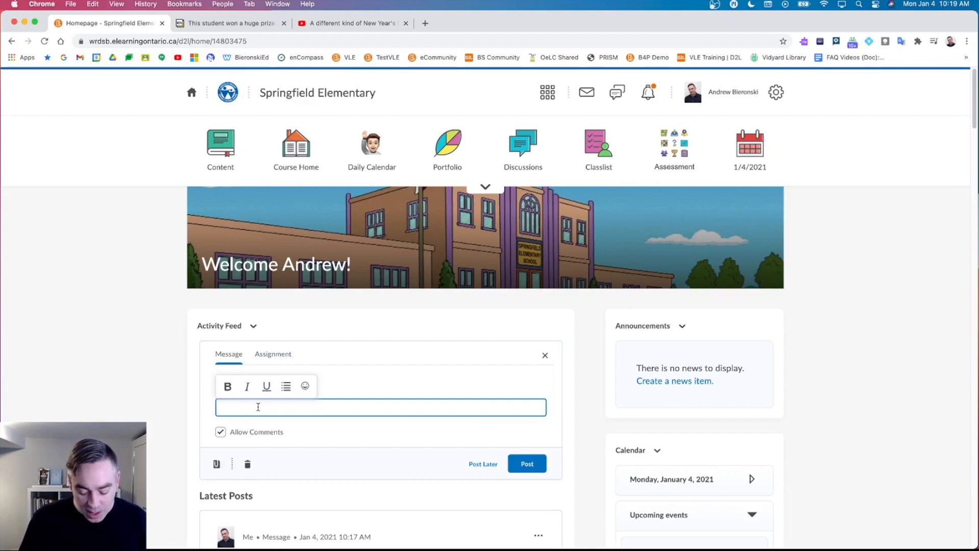
text(Access)
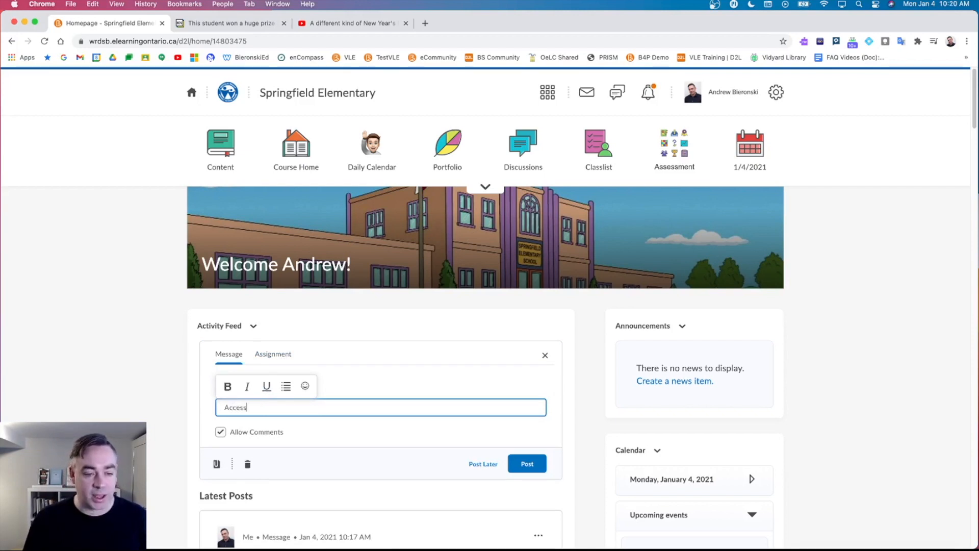
text( the resource bleoww)
key(BackSpace)
key(BackSpace)
key(BackSpace)
key(BackSpace)
key(BackSpace)
key(BackSpace)
text(elo)
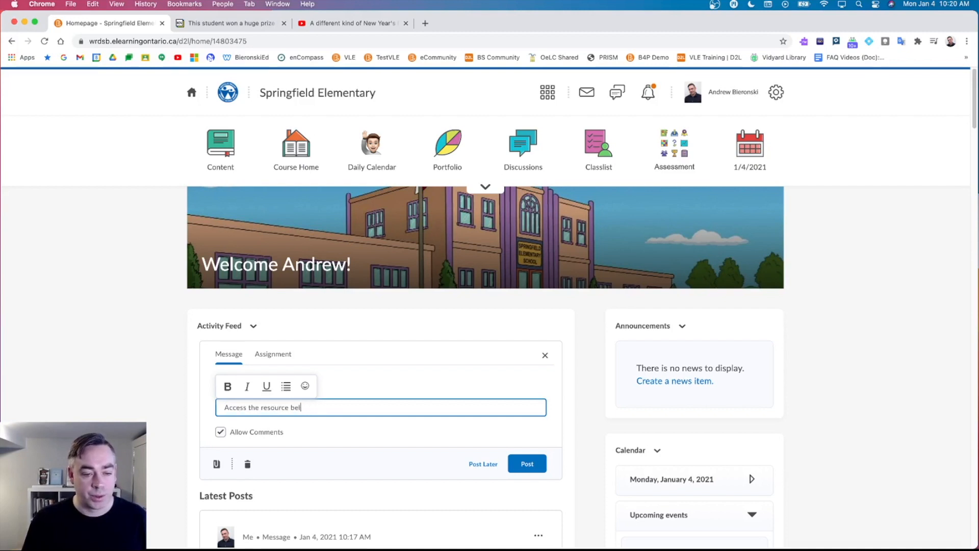
text(w.)
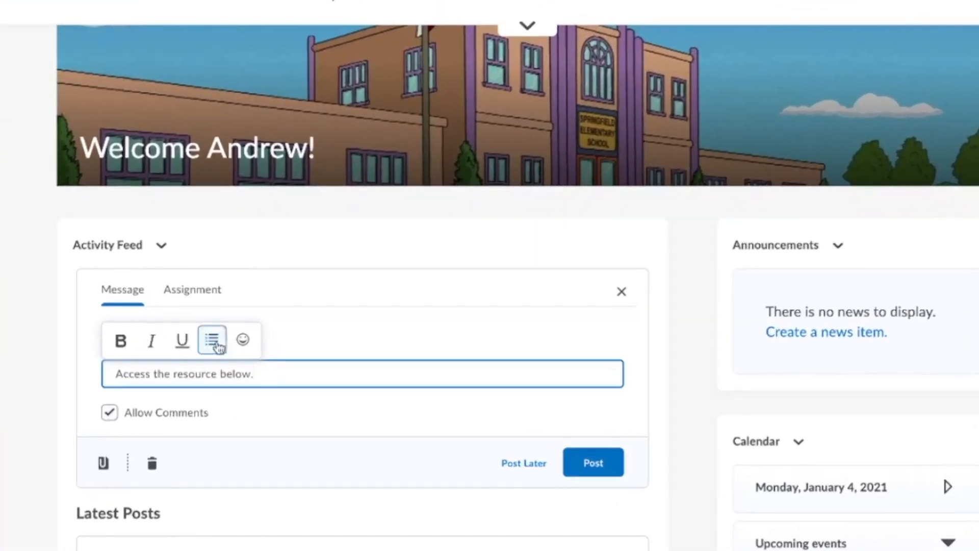
click(104, 464)
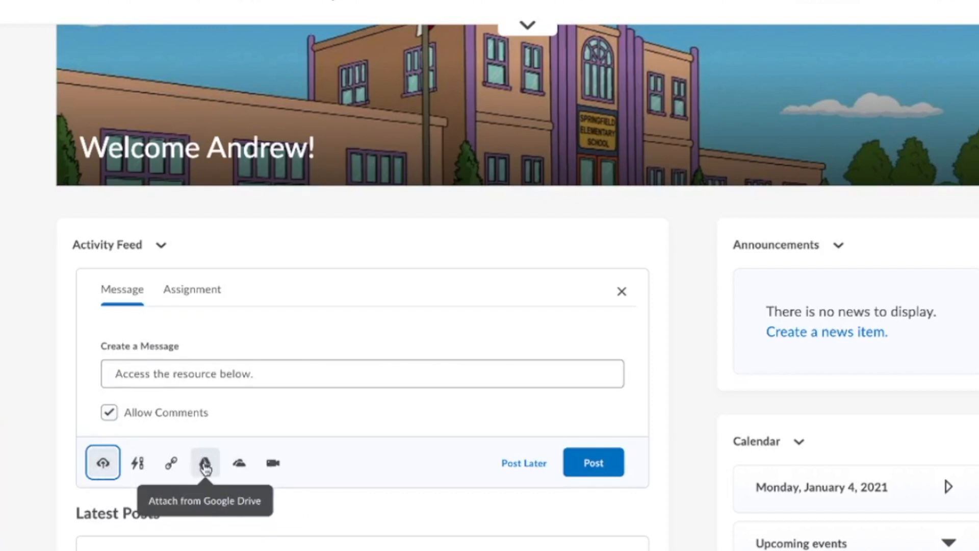
click(142, 467)
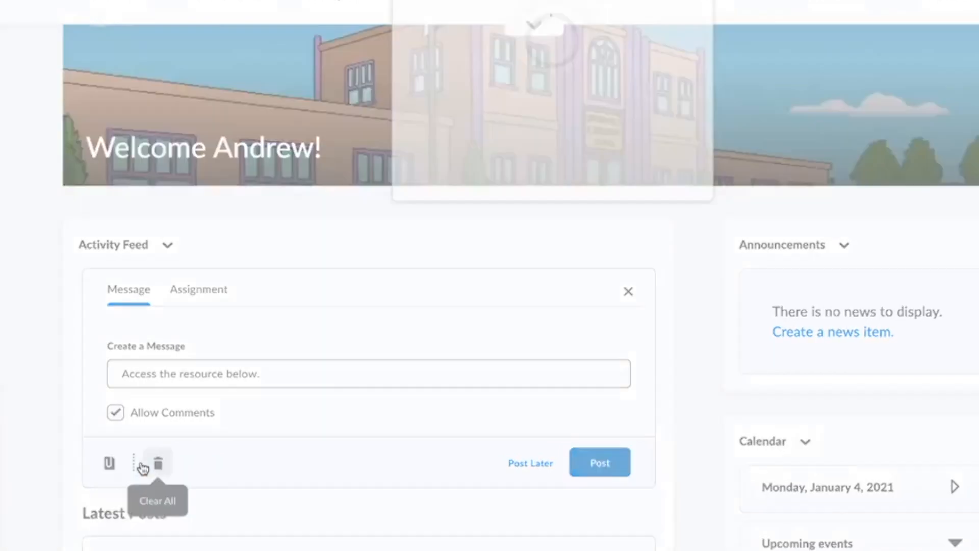
Pick Google File Embed from the Third Party activity types.
scroll(500, 127, down, 3)
scroll(499, 130, down, 5)
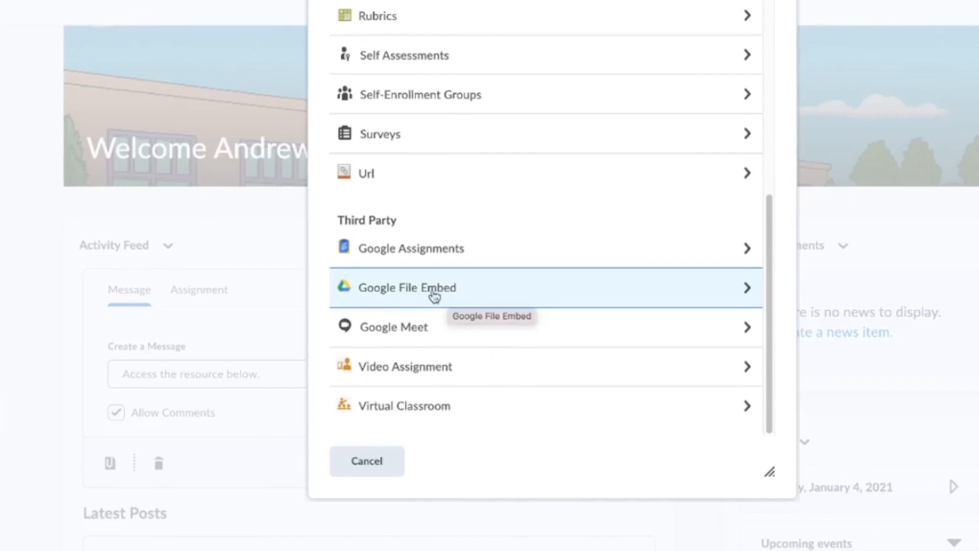
click(449, 298)
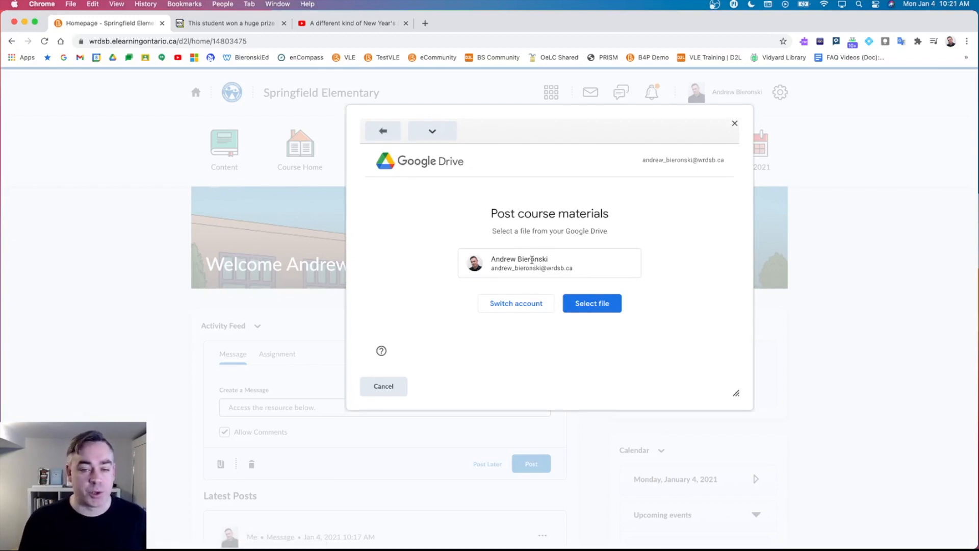
Attach 'Daily Activities or Choice Board Template - SlidesMania' from My Drive, accepting link sharing.
click(591, 305)
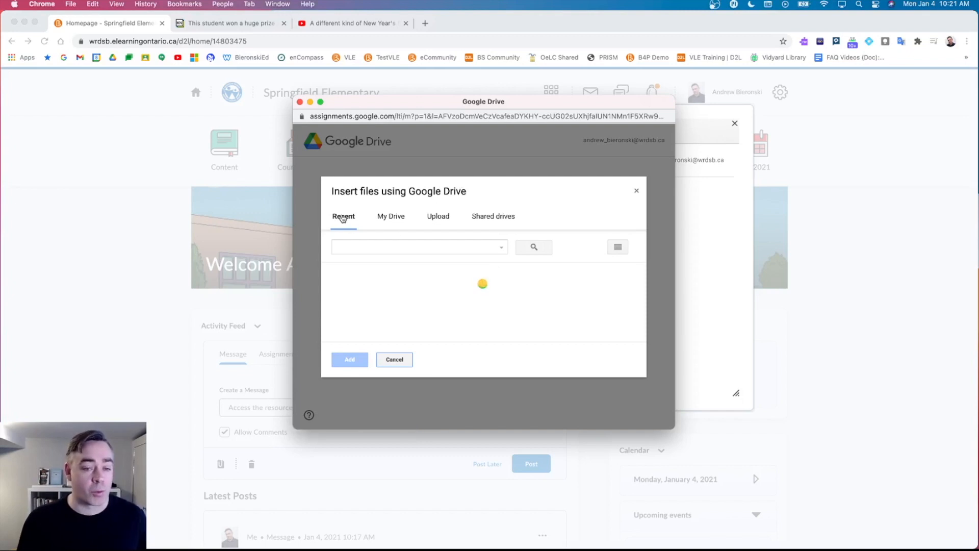
click(393, 219)
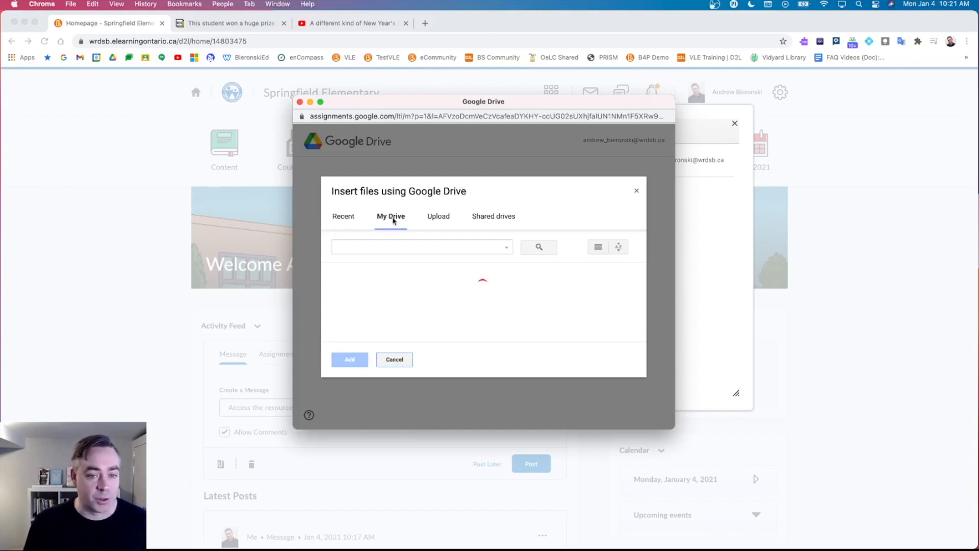
scroll(423, 312, down, 6)
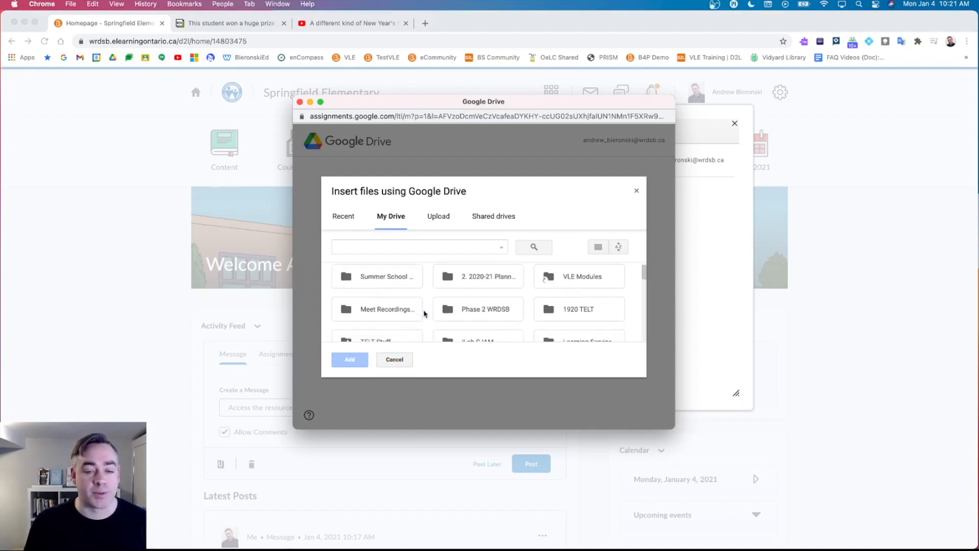
scroll(421, 309, down, 3)
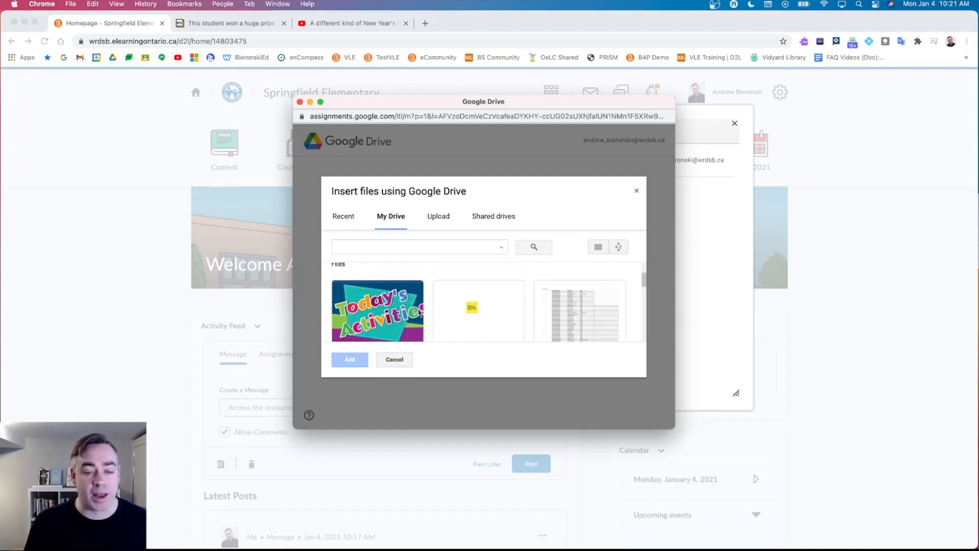
double_click(368, 295)
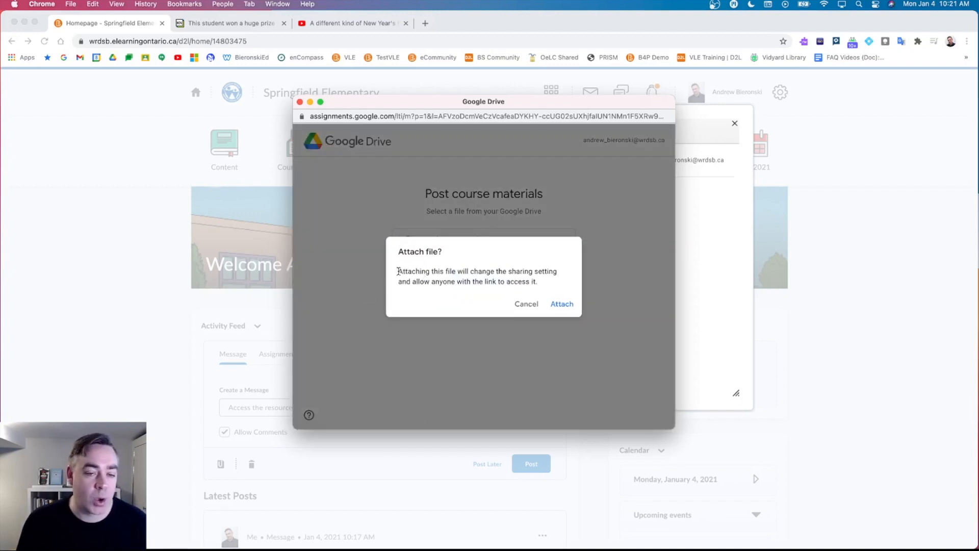
drag(398, 271, 542, 283)
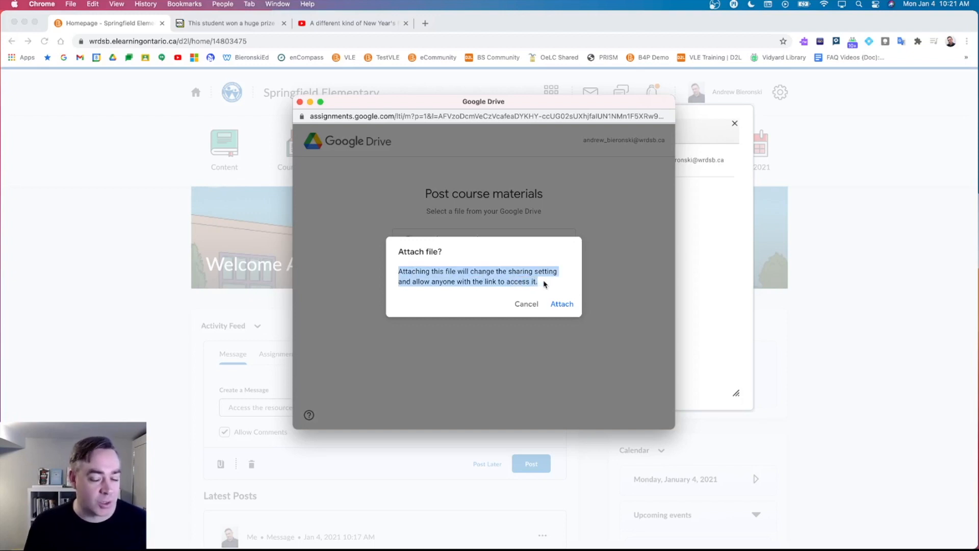
click(544, 283)
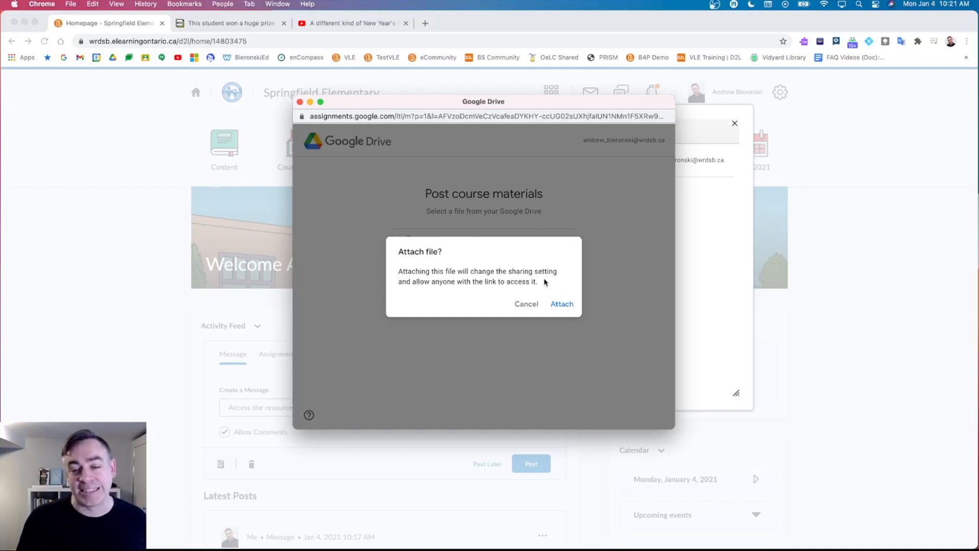
click(560, 307)
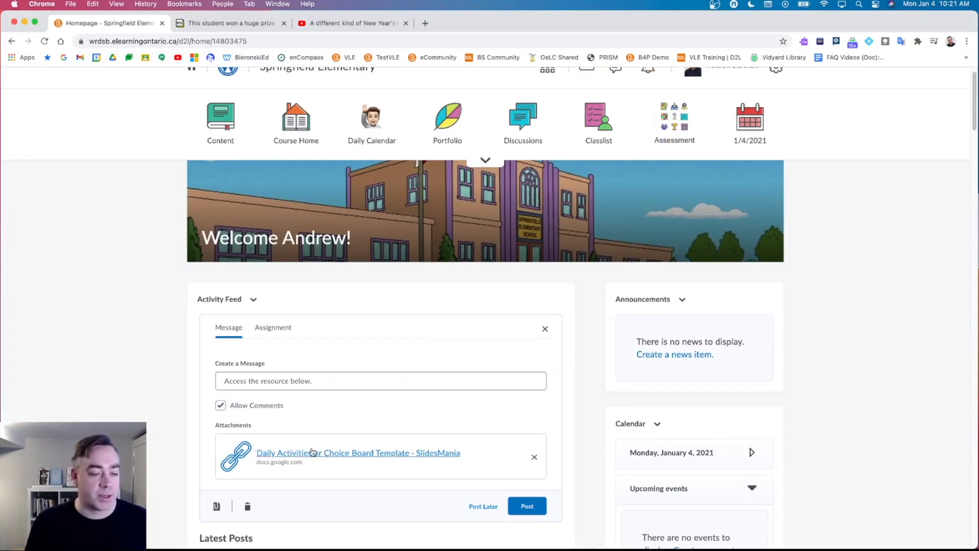
Publish the 'Access the resource below.' post and open its Daily Activities link card.
click(527, 506)
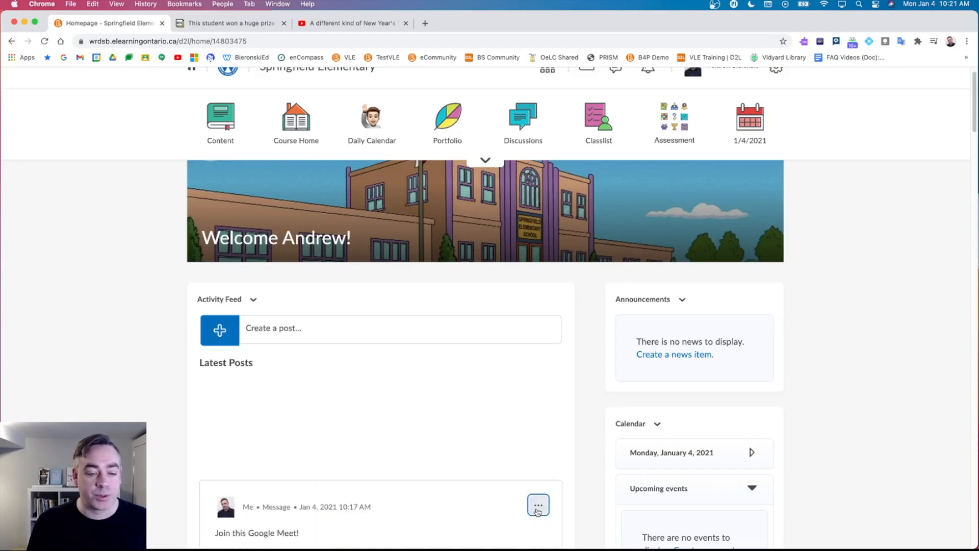
scroll(459, 380, down, 1)
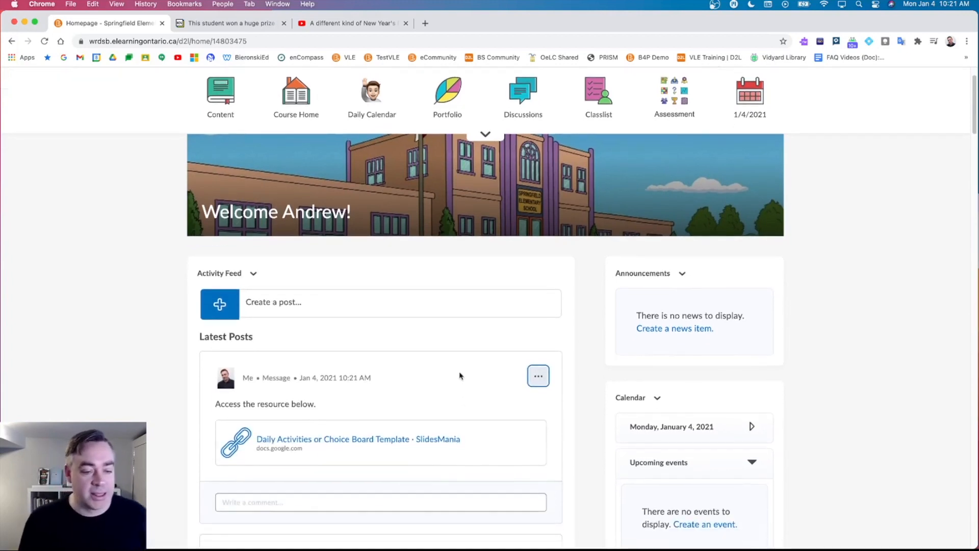
scroll(291, 342, down, 1)
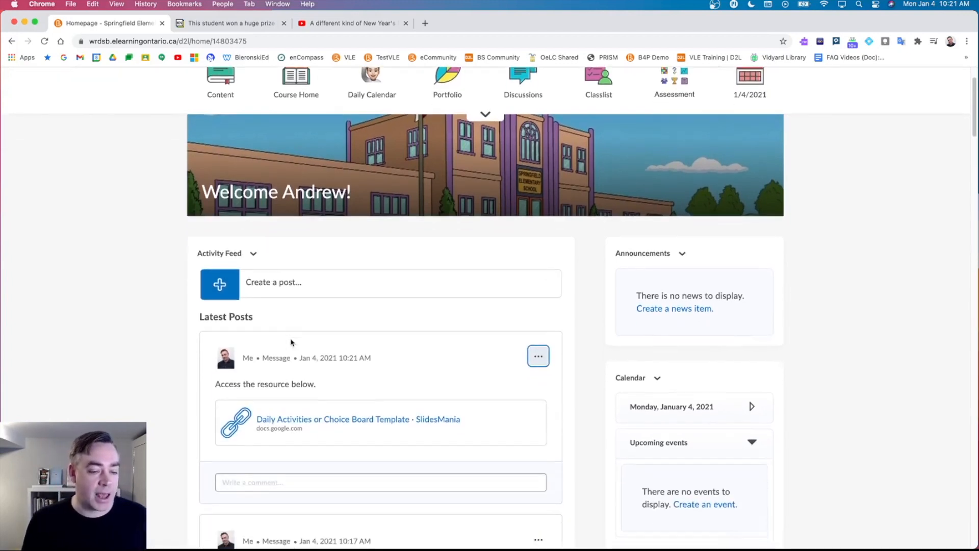
click(299, 421)
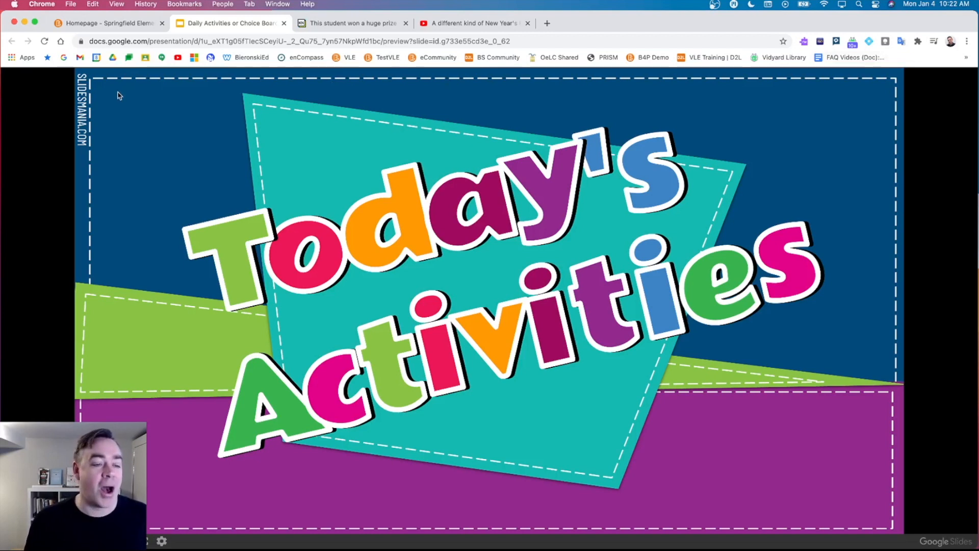
Page forward two slides in the Daily Activities preview, then close its tab.
key(Right)
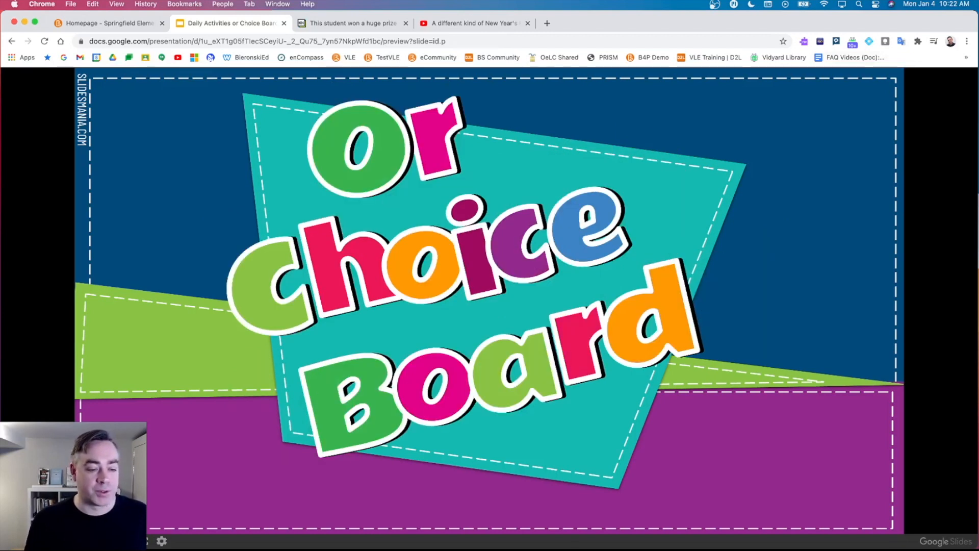
key(Right)
key(Right)
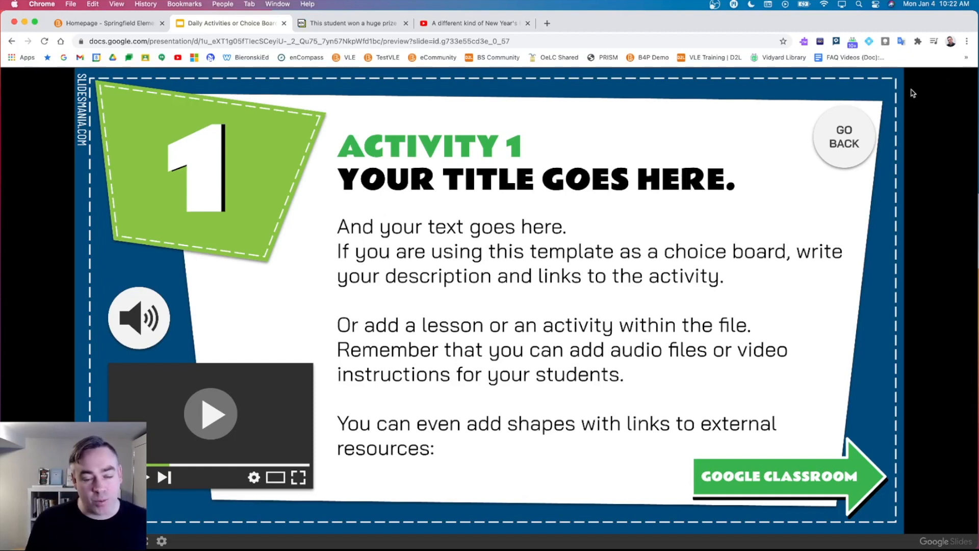
click(283, 24)
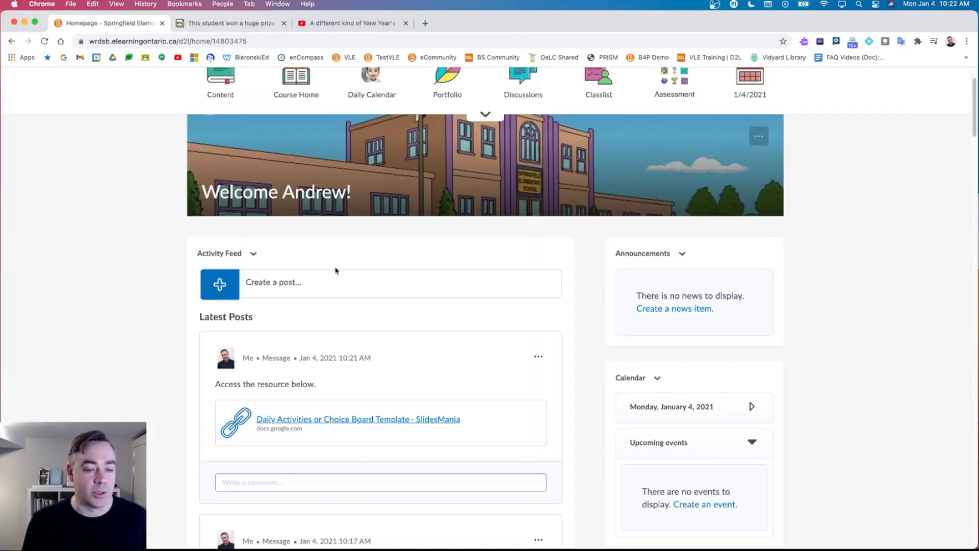
Switch the Springfield Elementary homepage to View as Student and scroll through its navbar and Latest Posts.
scroll(344, 275, up, 2)
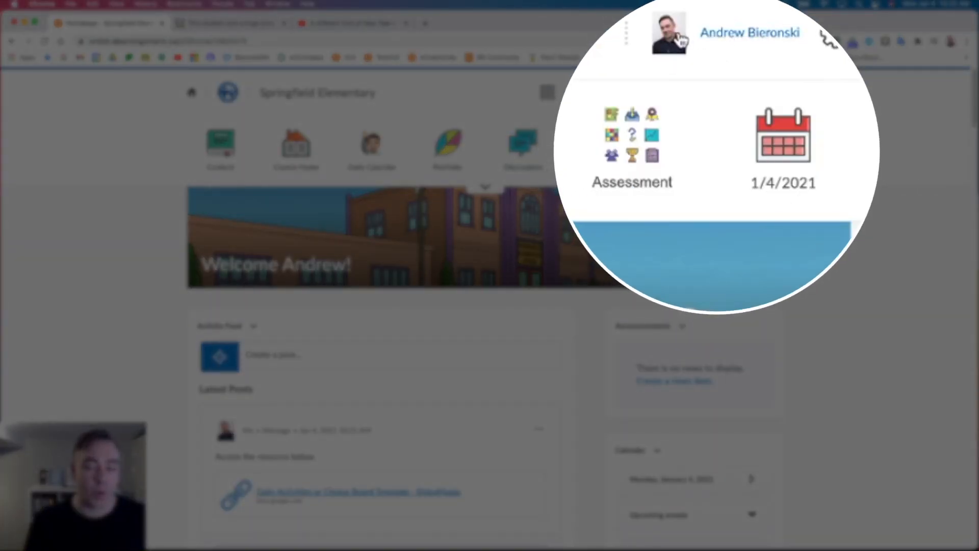
click(680, 40)
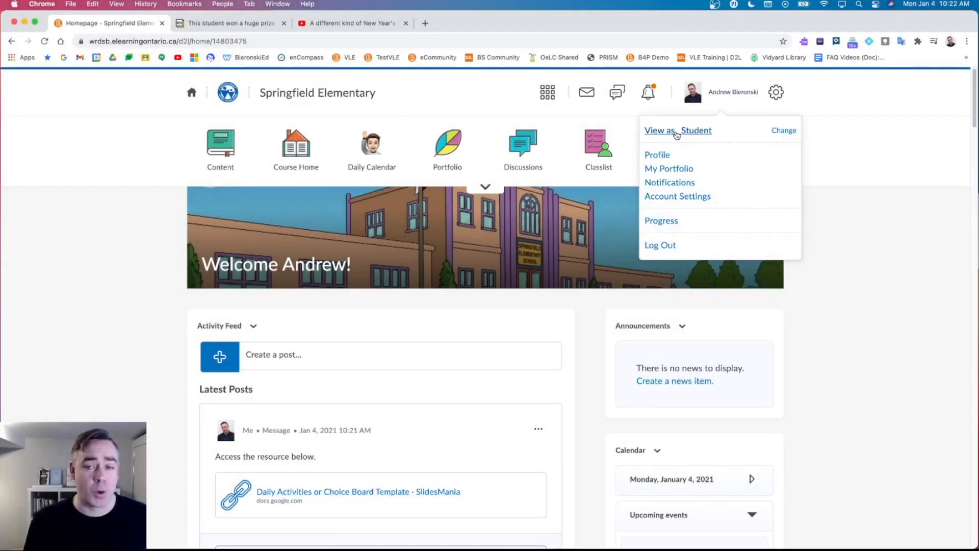
click(675, 133)
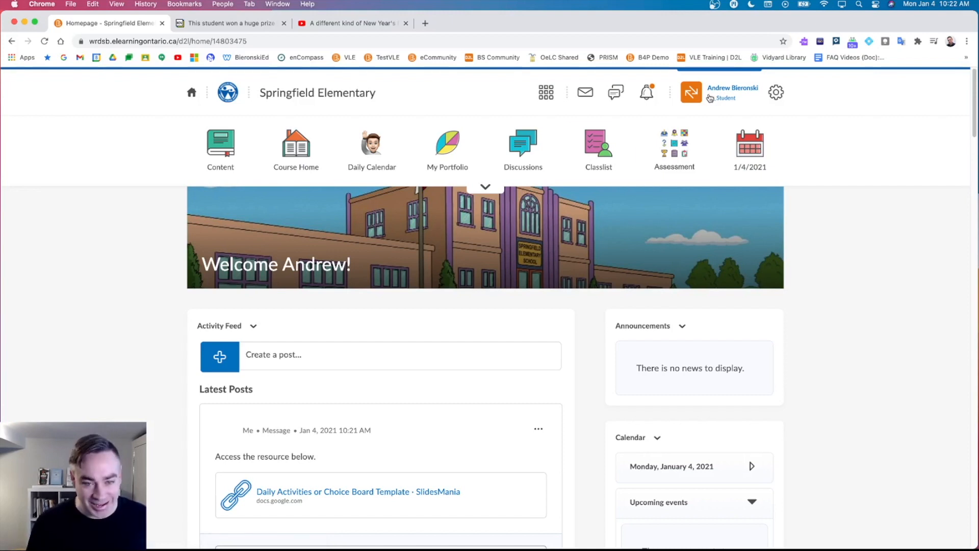
scroll(477, 260, down, 6)
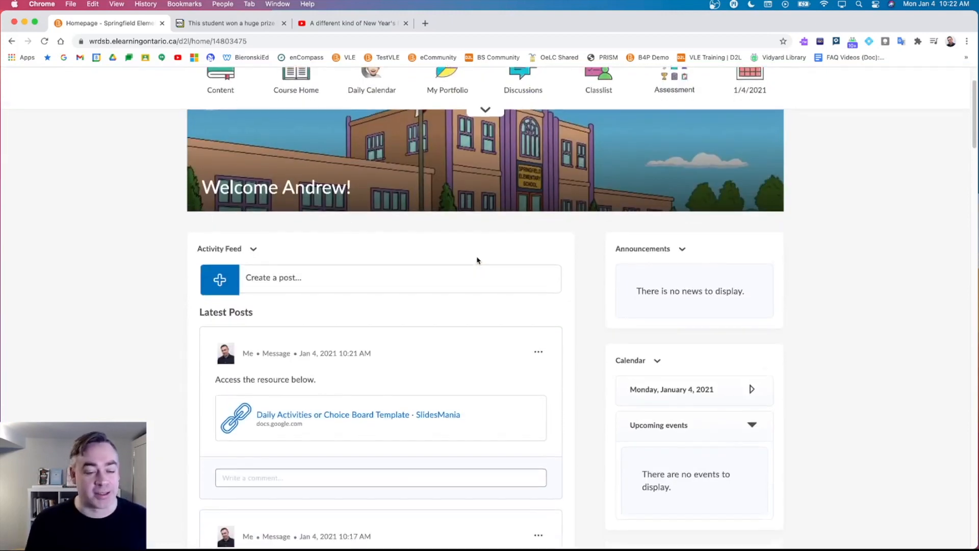
scroll(477, 260, down, 6)
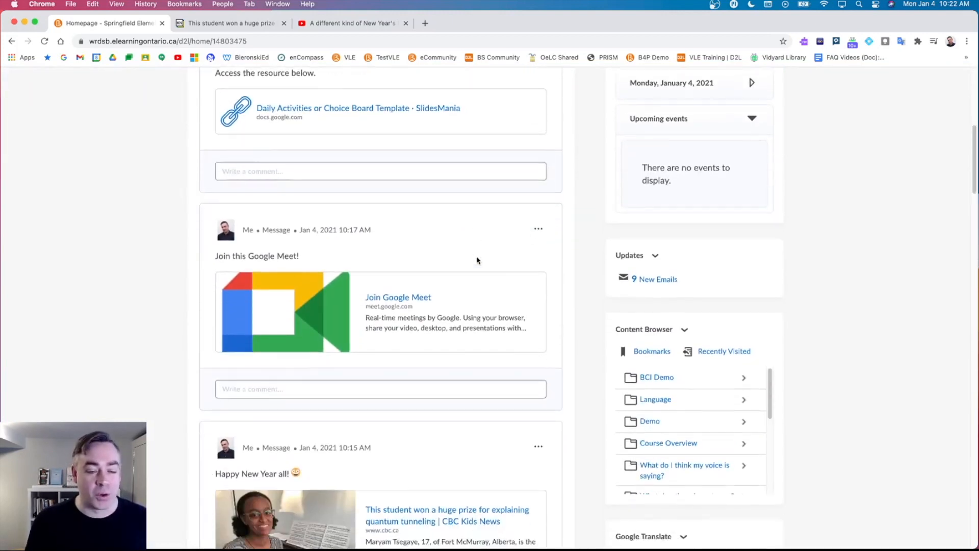
scroll(477, 260, up, 12)
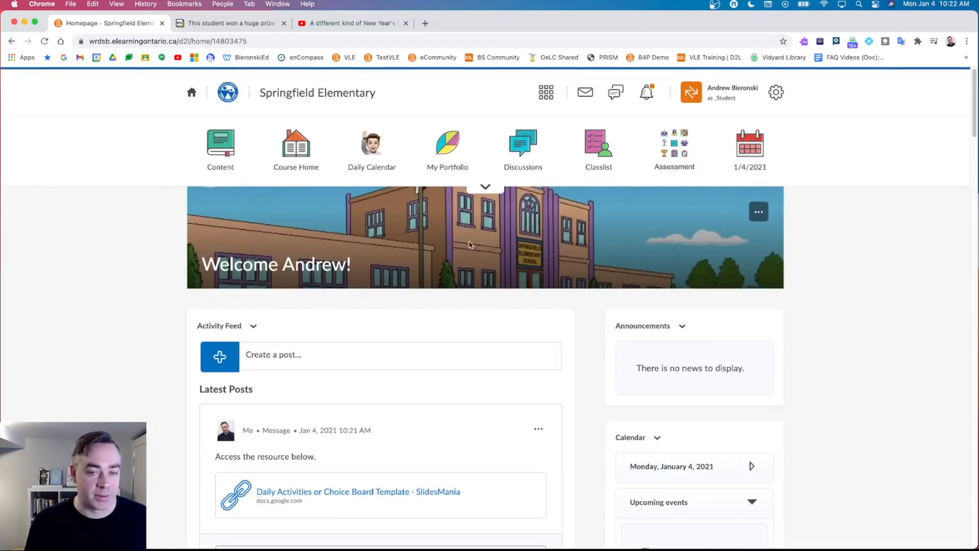
Exit the Student role to return to the instructor view of the Springfield Elementary homepage.
click(703, 97)
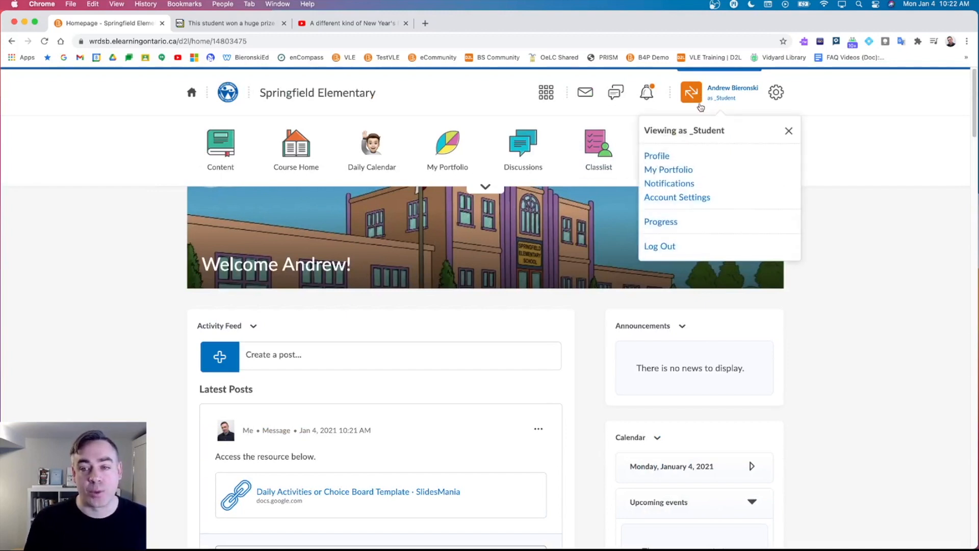
click(788, 133)
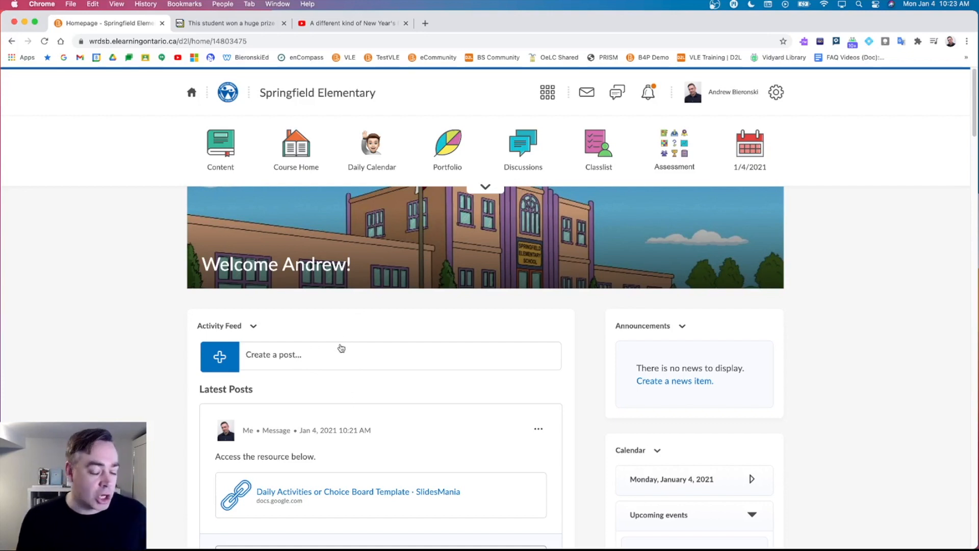
scroll(321, 453, down, 1)
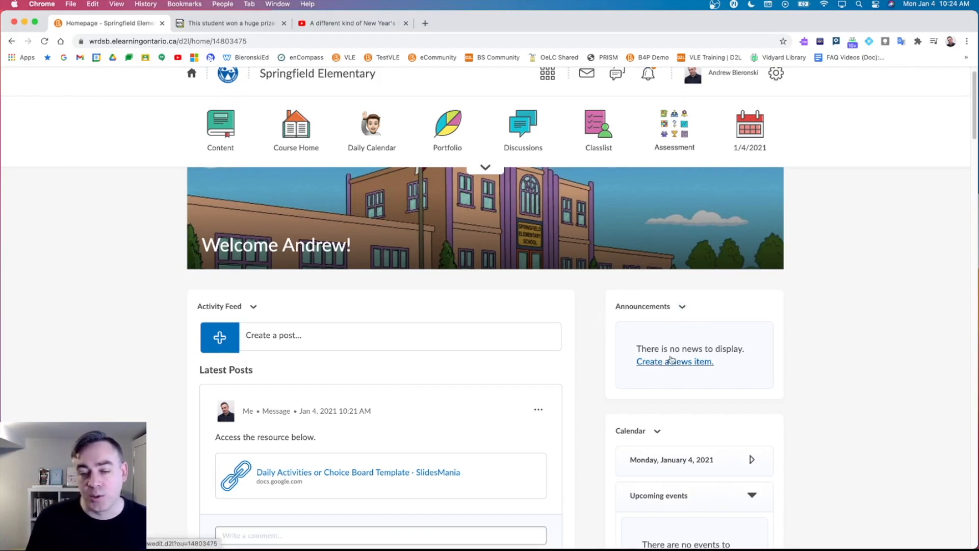
Start a New News Item from the Announcements widget's menu.
click(683, 307)
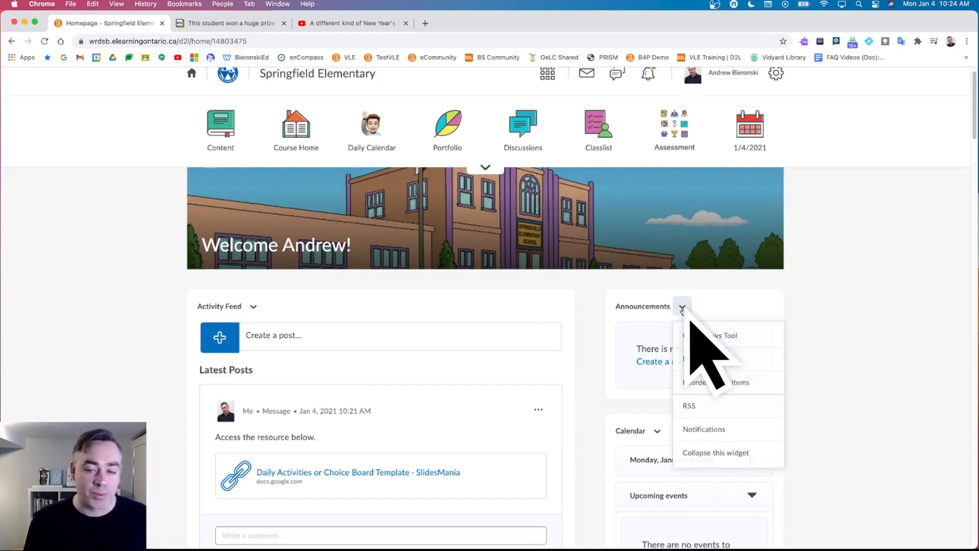
click(697, 361)
Enter 'Happy 2021!' as the announcement headline and review the Availability settings below.
click(250, 283)
text(H)
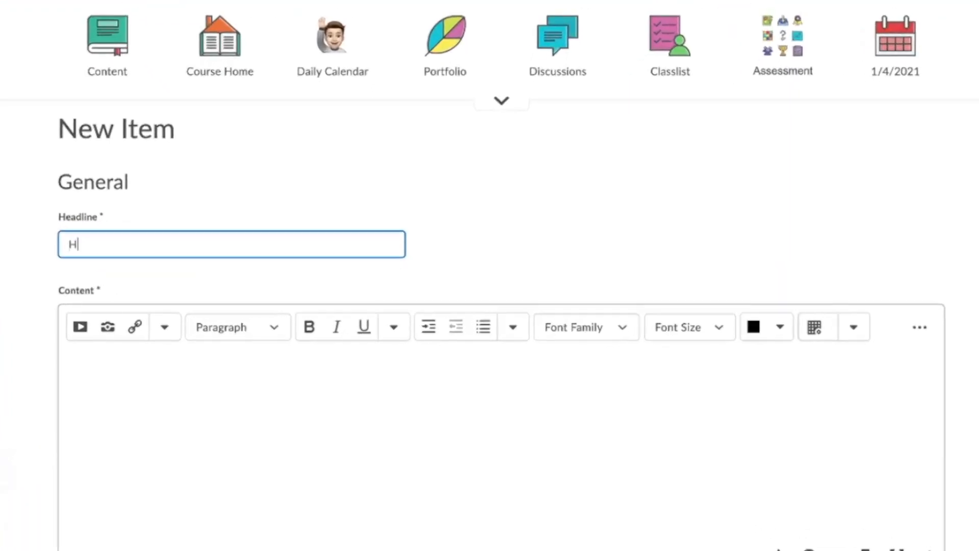
text(appy 202)
scroll(388, 124, down, 1)
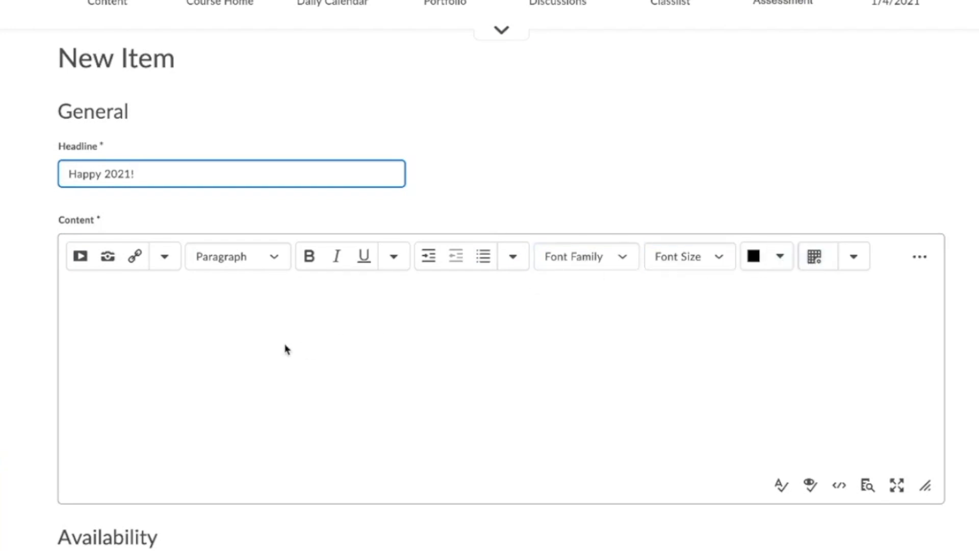
scroll(301, 347, down, 1)
scroll(272, 345, down, 2)
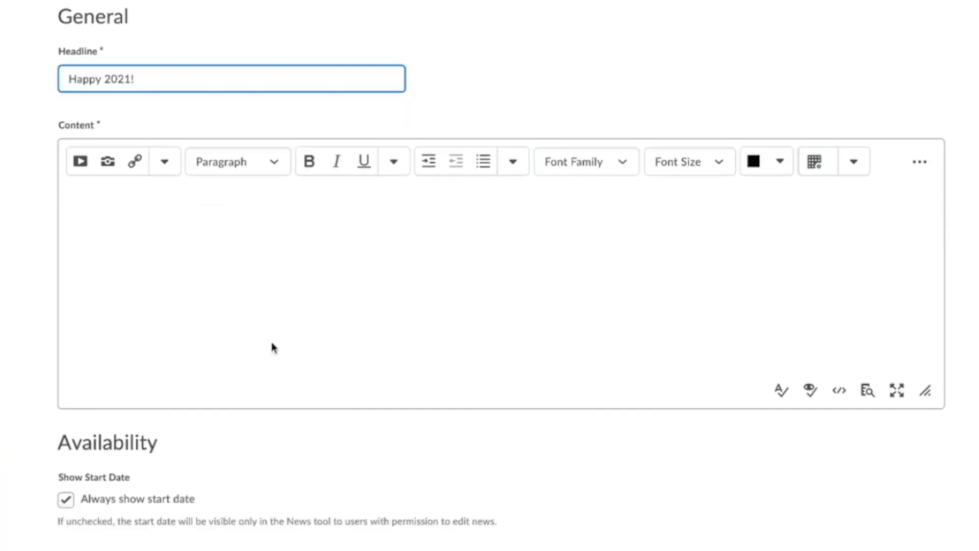
scroll(144, 401, down, 2)
scroll(144, 401, down, 4)
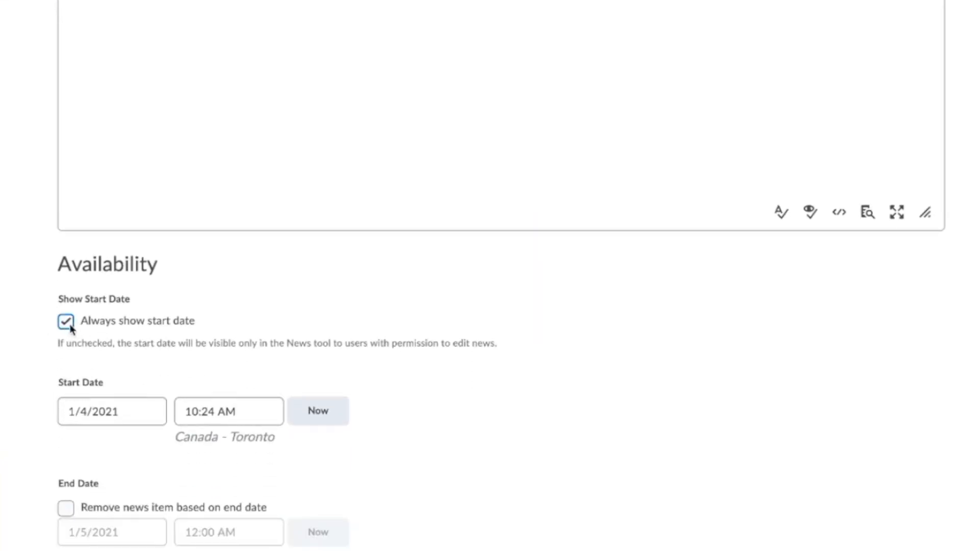
scroll(159, 445, down, 1)
scroll(120, 387, down, 2)
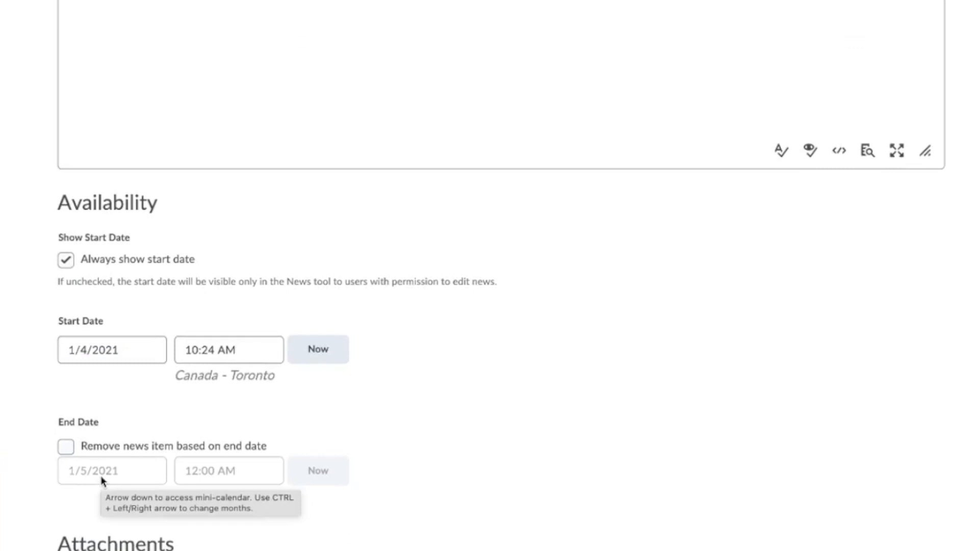
scroll(249, 415, down, 1)
scroll(249, 415, up, 12)
Place the caret in the Content editor and dismiss the insert options list unchanged.
click(202, 282)
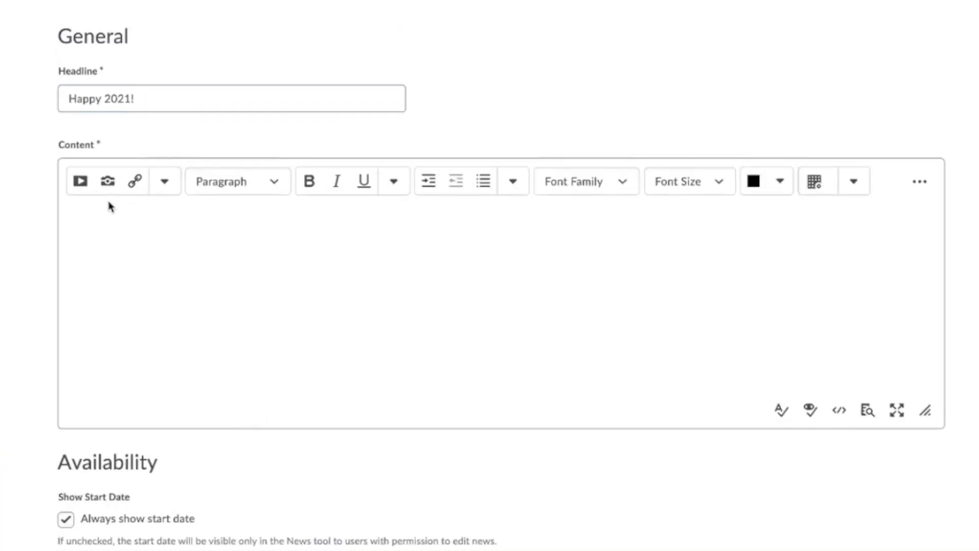
click(155, 188)
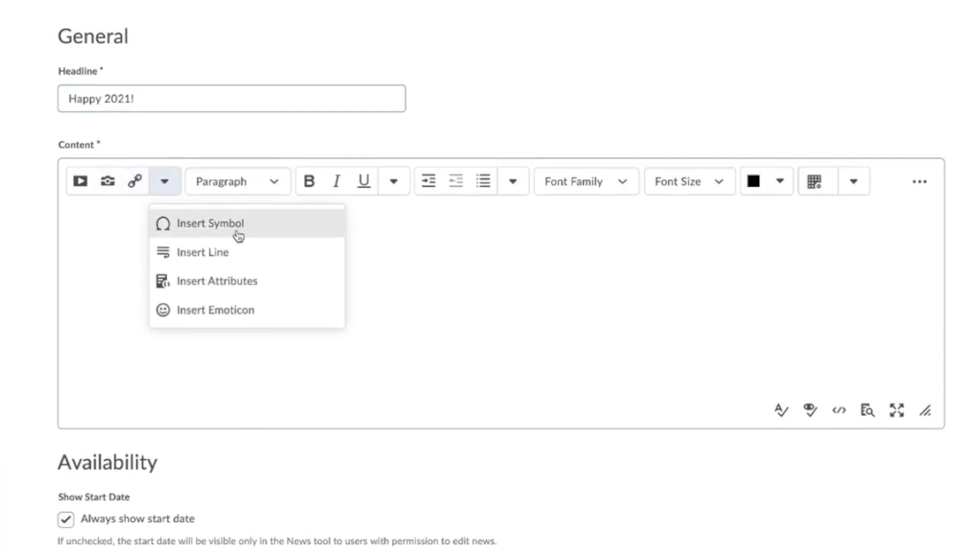
click(430, 301)
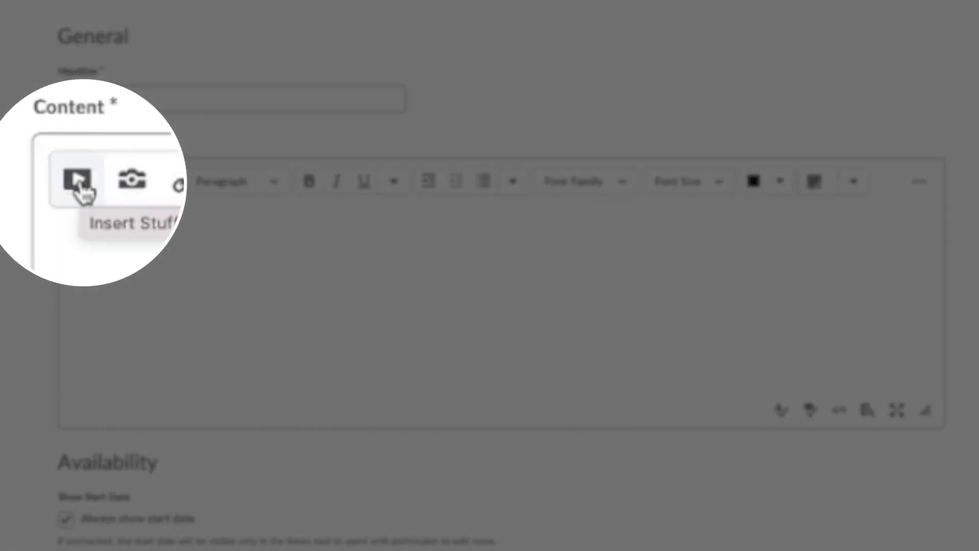
Browse the Content editor's Insert Stuff list and choose Add Video Note for a webcam recording.
click(81, 184)
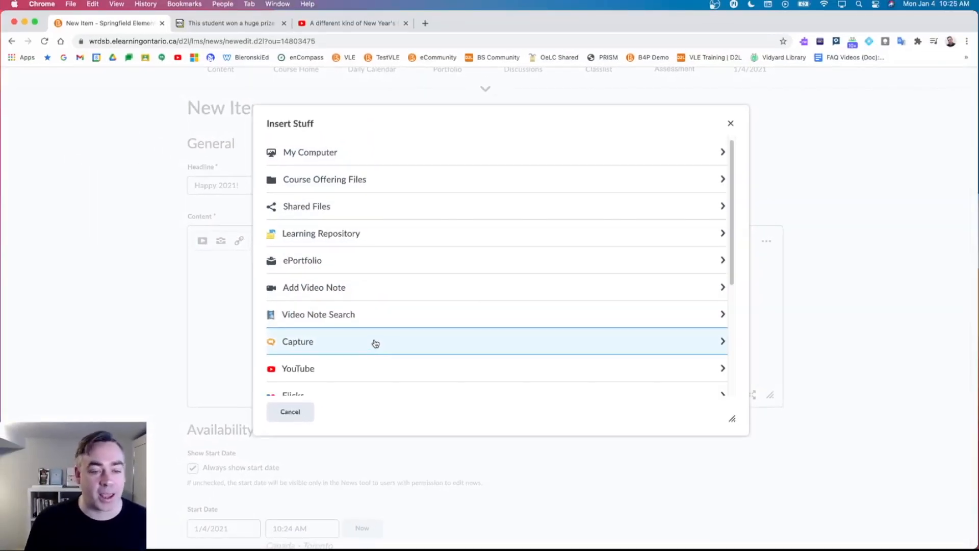
scroll(375, 343, down, 4)
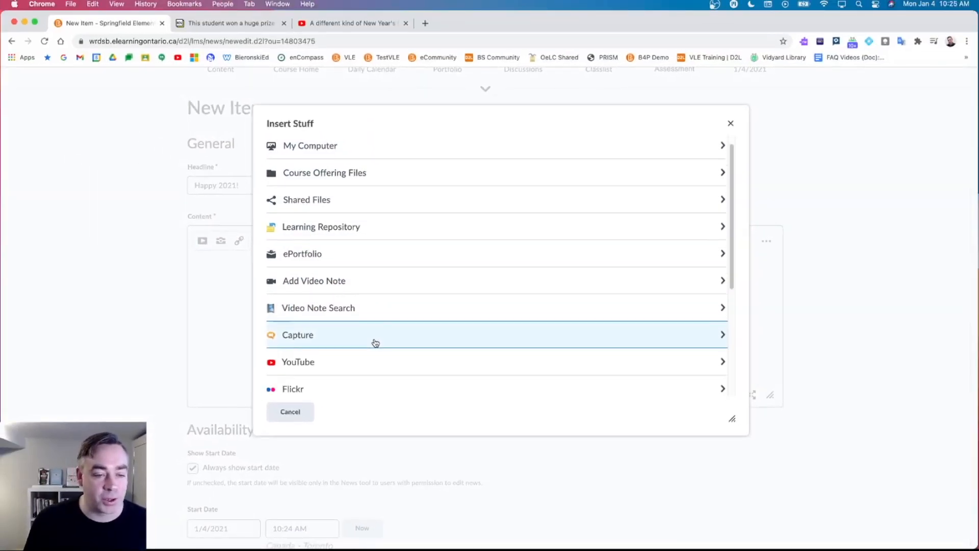
scroll(375, 343, down, 2)
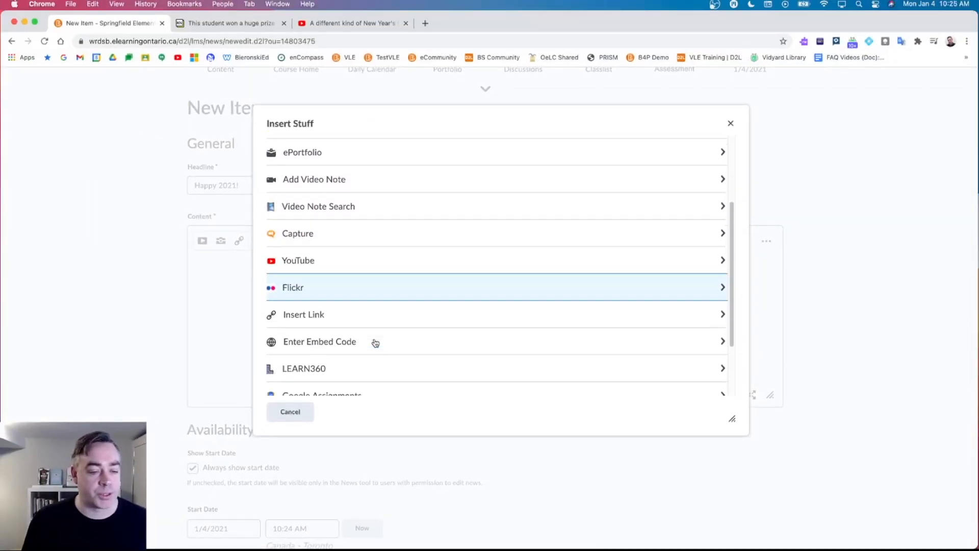
scroll(336, 352, down, 3)
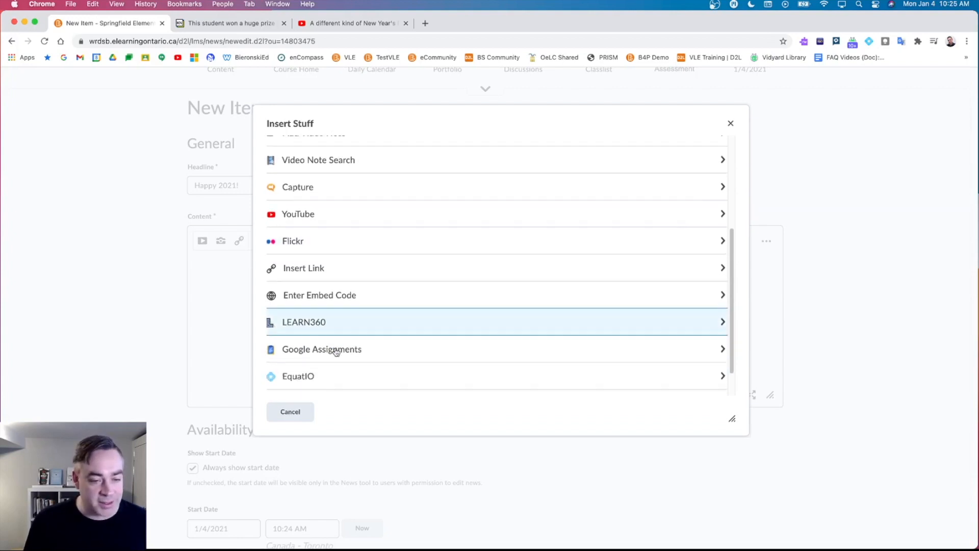
scroll(346, 348, down, 1)
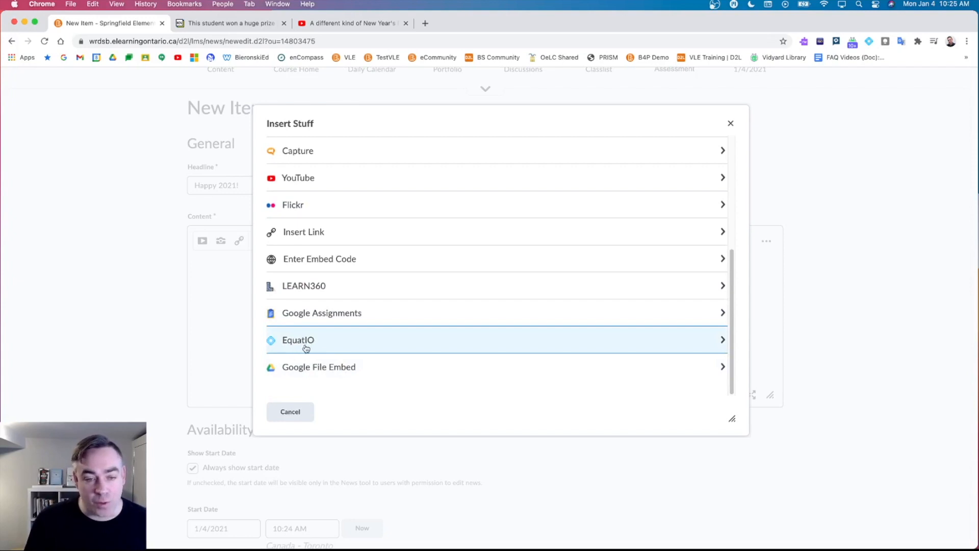
scroll(295, 346, up, 5)
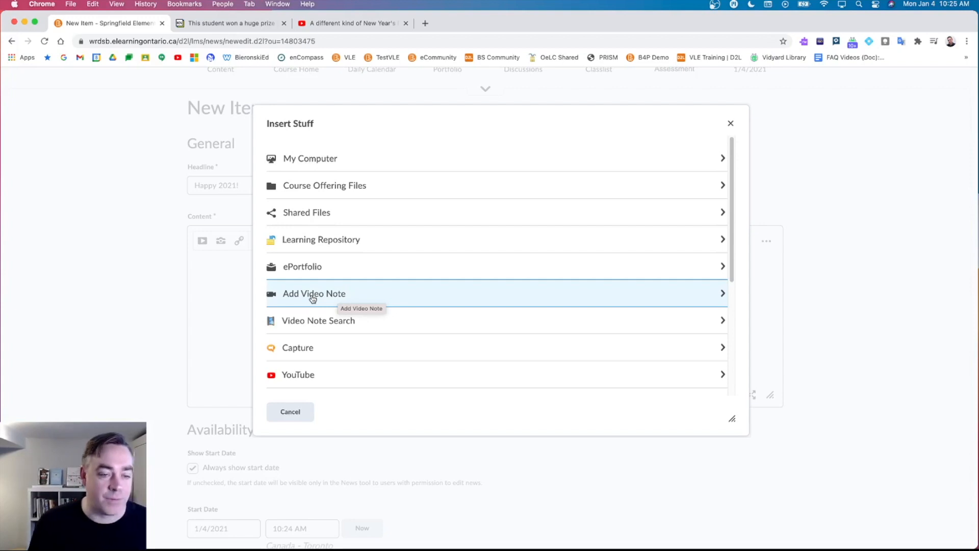
click(313, 296)
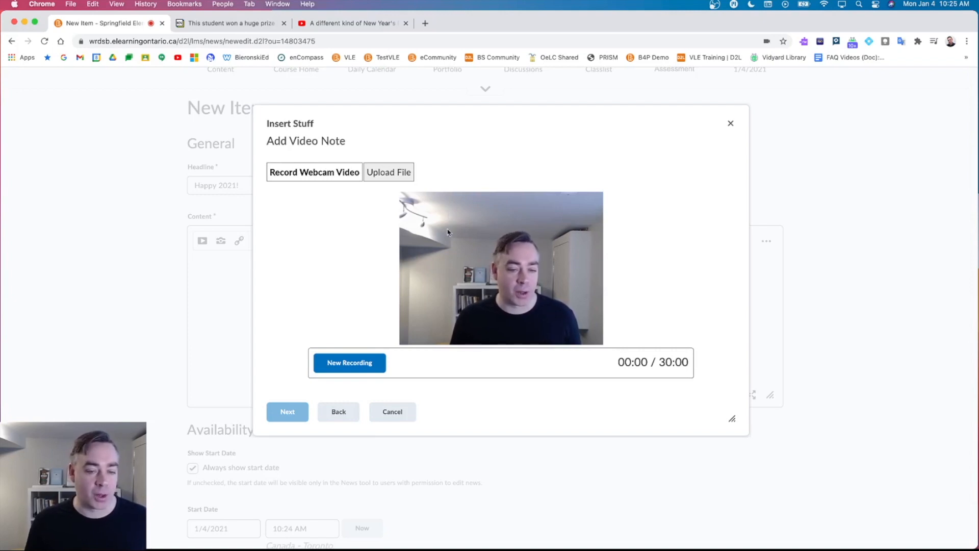
Record an 8-second webcam video note and continue to its title and description form.
click(343, 369)
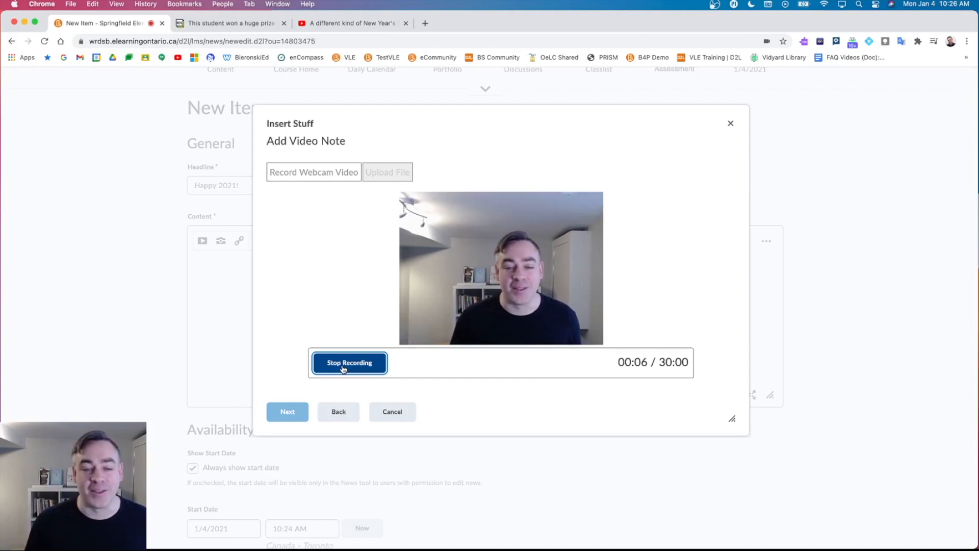
click(341, 368)
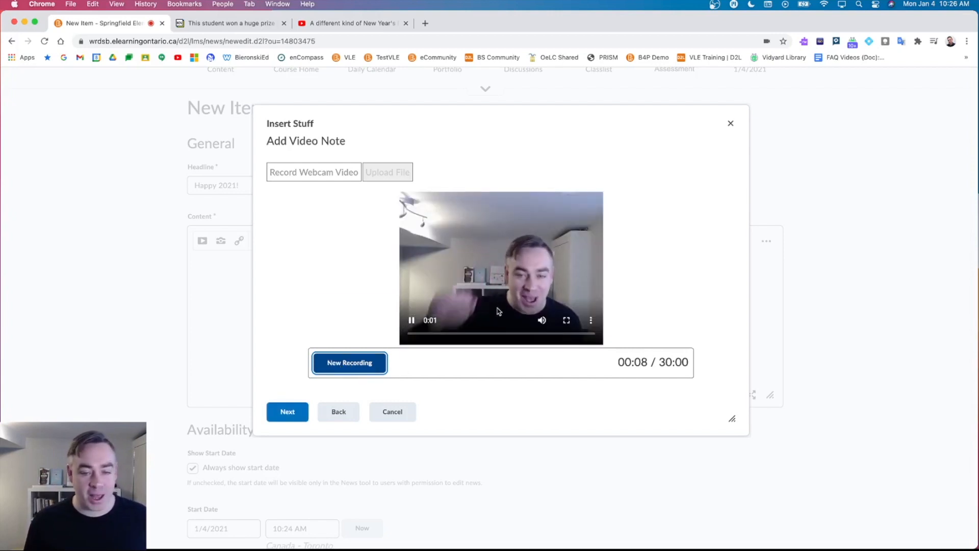
click(283, 413)
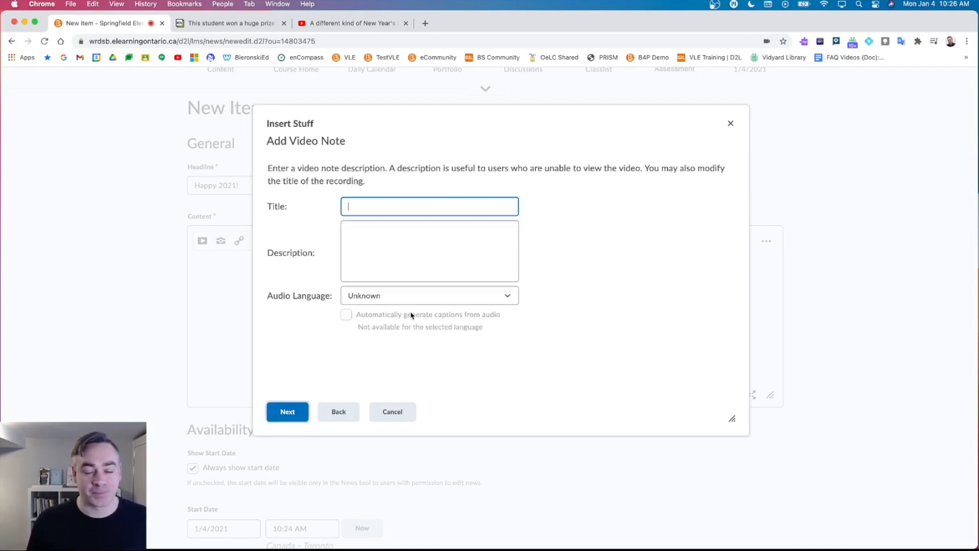
Title the video note 'Happy 2021!', keep audio language Unknown, and continue to Properties.
text(Happy 202)
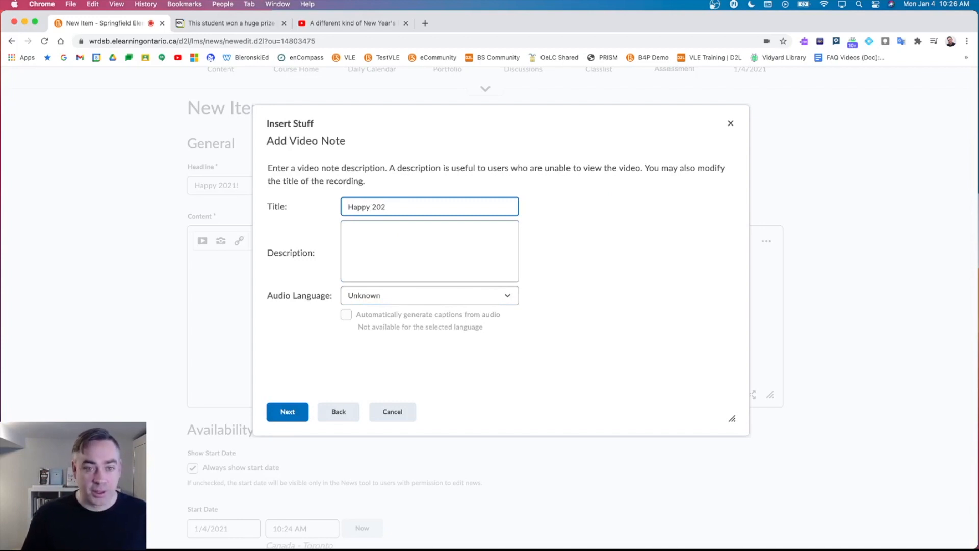
click(392, 235)
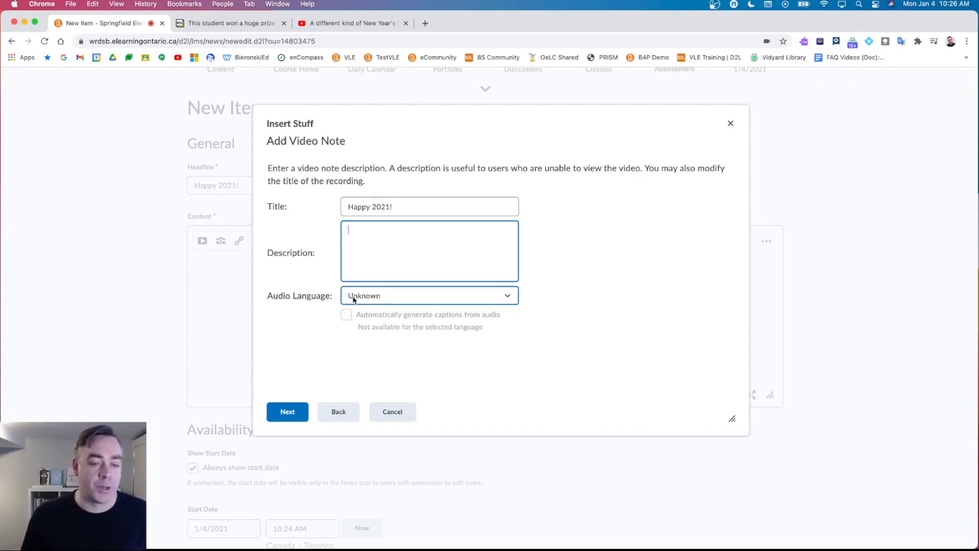
click(355, 297)
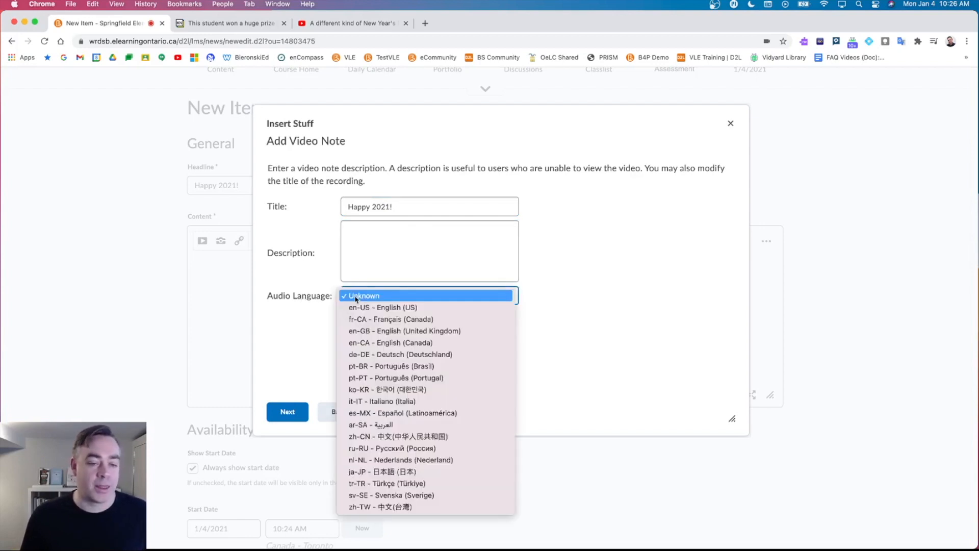
click(384, 307)
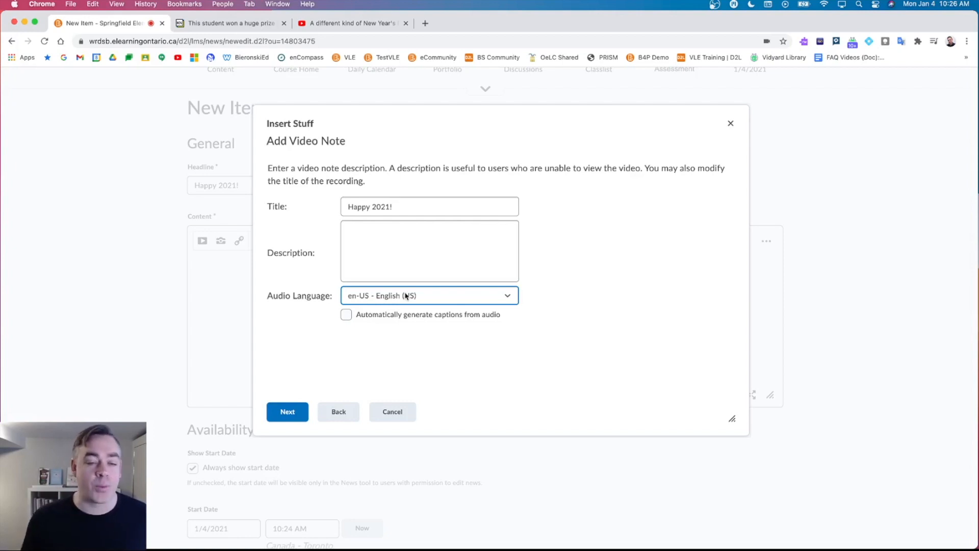
click(452, 295)
click(449, 284)
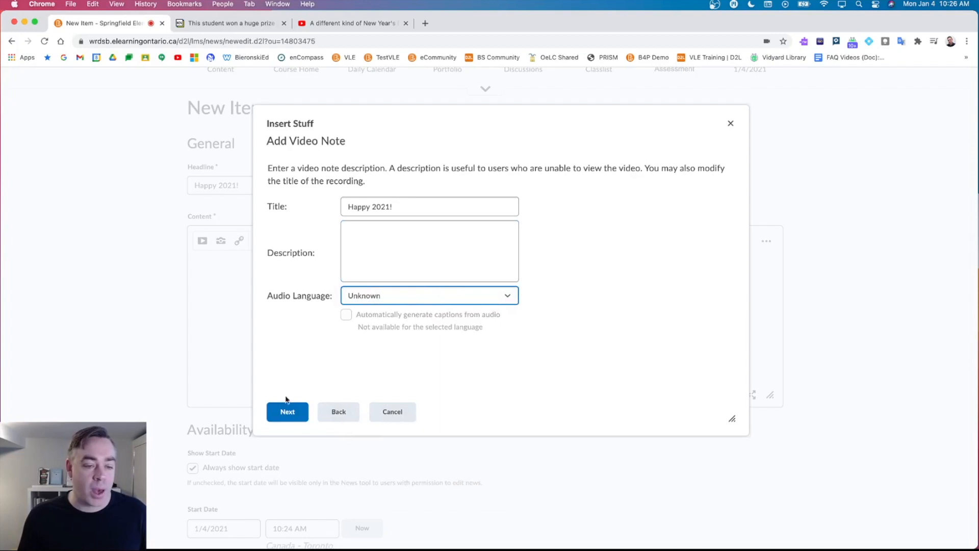
click(286, 411)
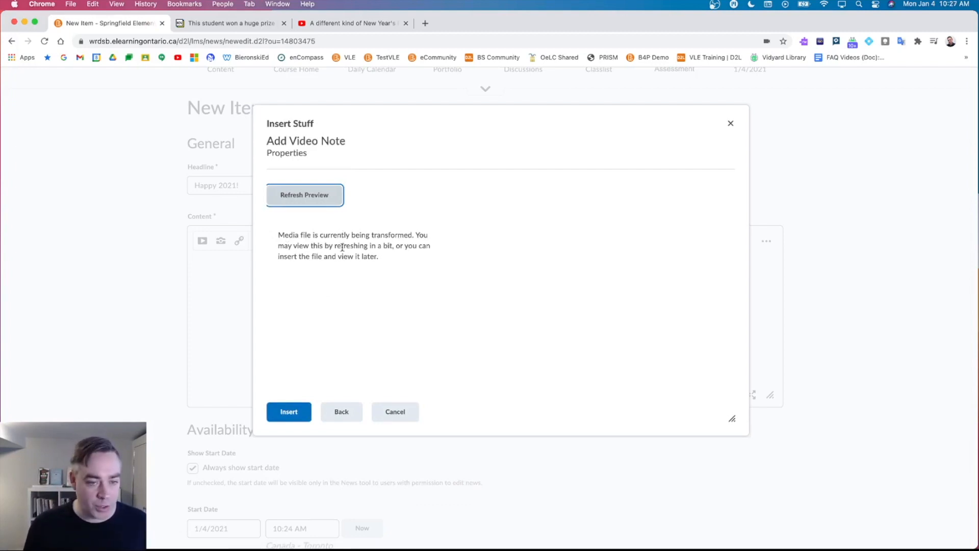
Insert the video note into the content and publish the Happy 2021! news item.
click(288, 412)
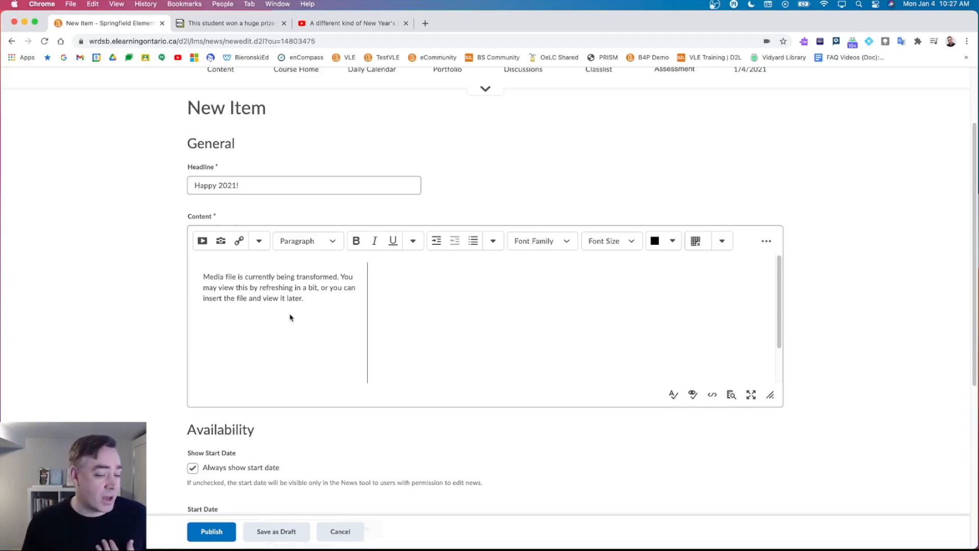
click(209, 533)
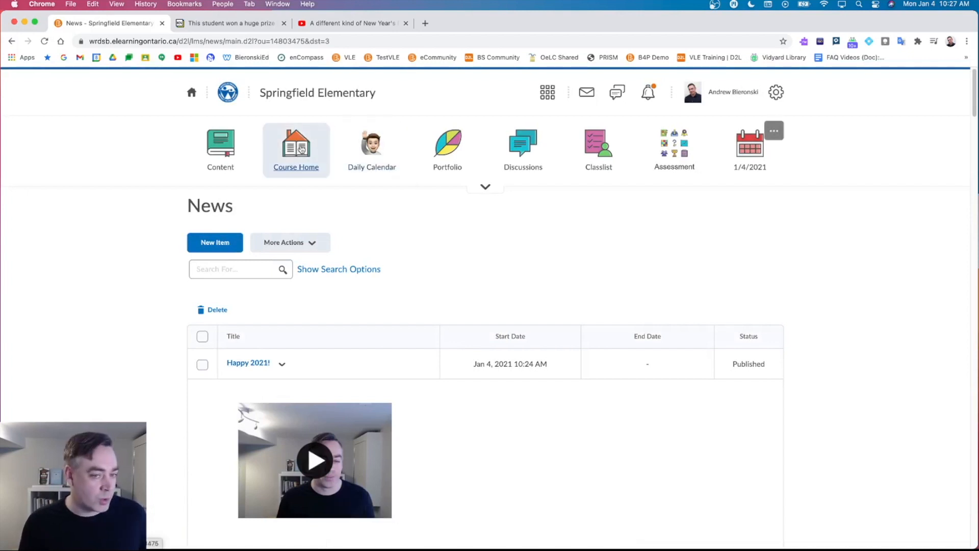
Return to the Springfield Elementary homepage and play the Happy 2021! video, pausing at 0:06.
click(311, 97)
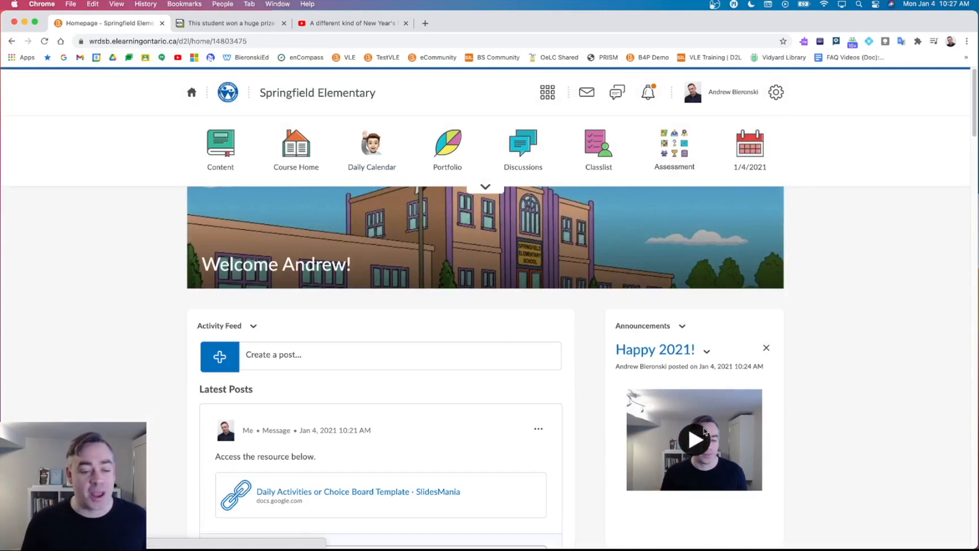
scroll(489, 411, down, 2)
scroll(476, 404, up, 2)
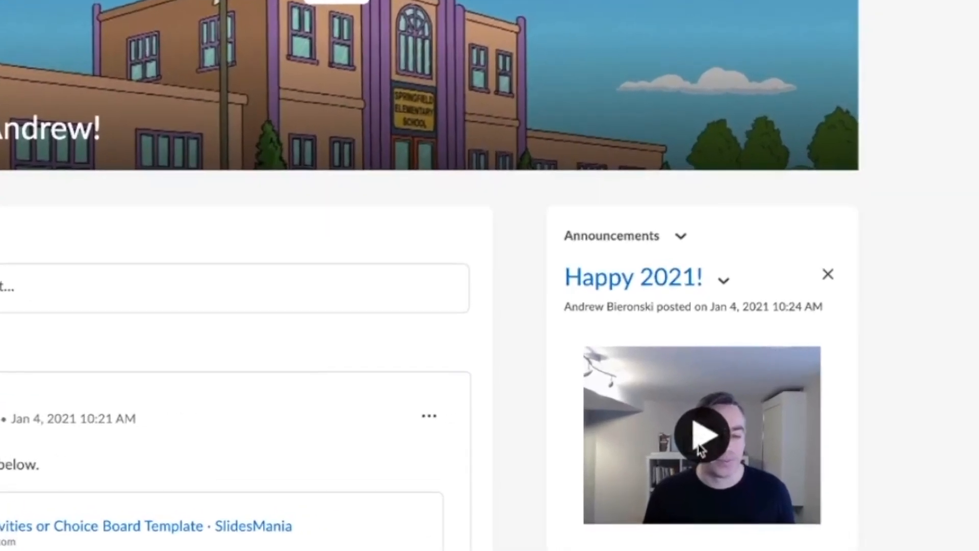
click(700, 449)
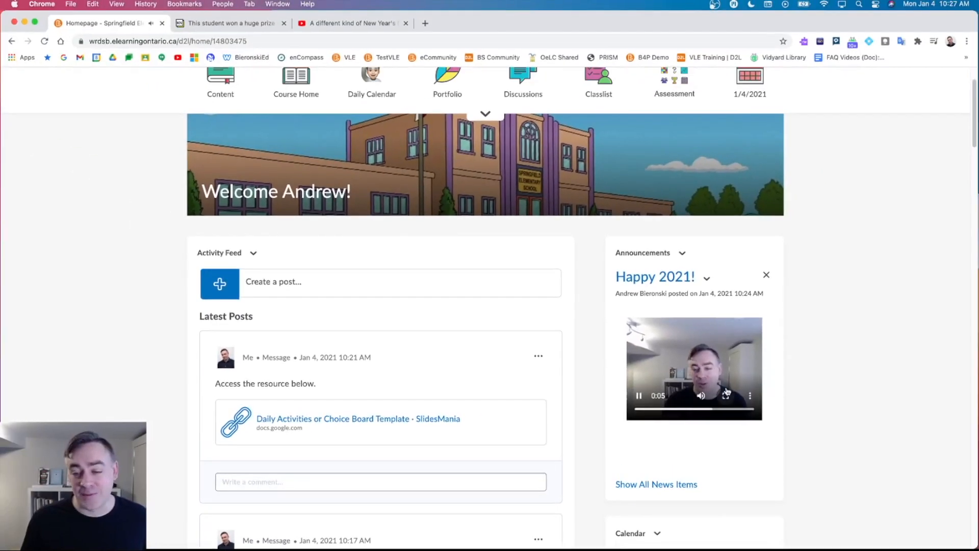
click(639, 397)
scroll(688, 443, up, 1)
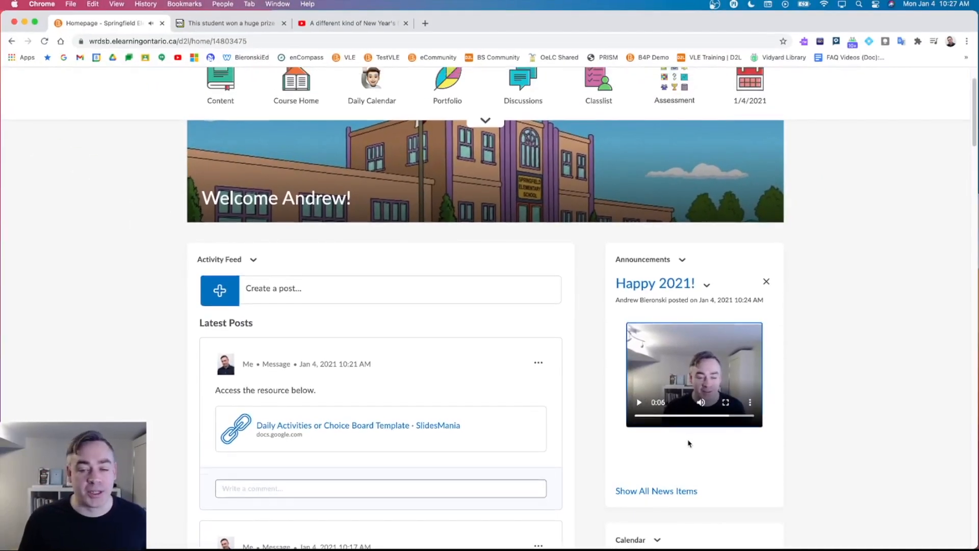
scroll(688, 443, up, 3)
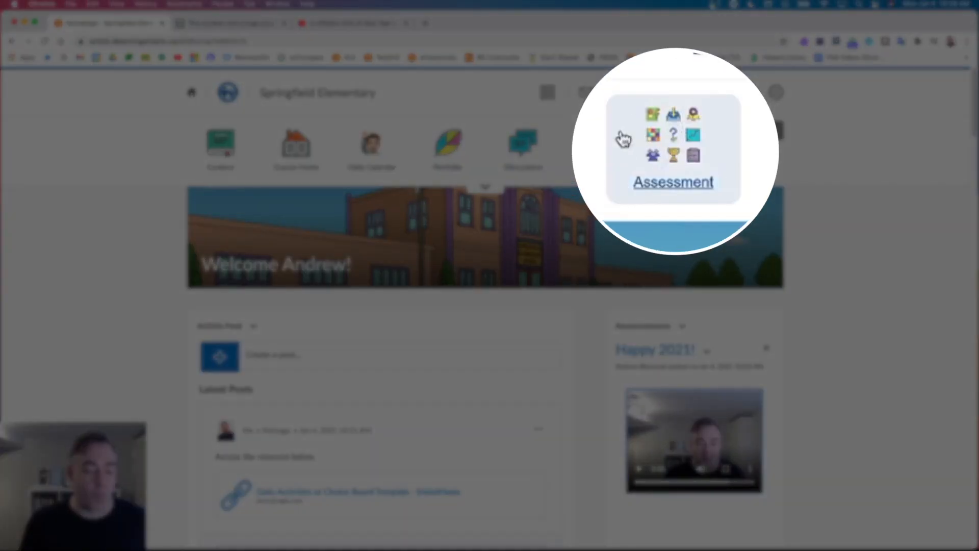
click(671, 151)
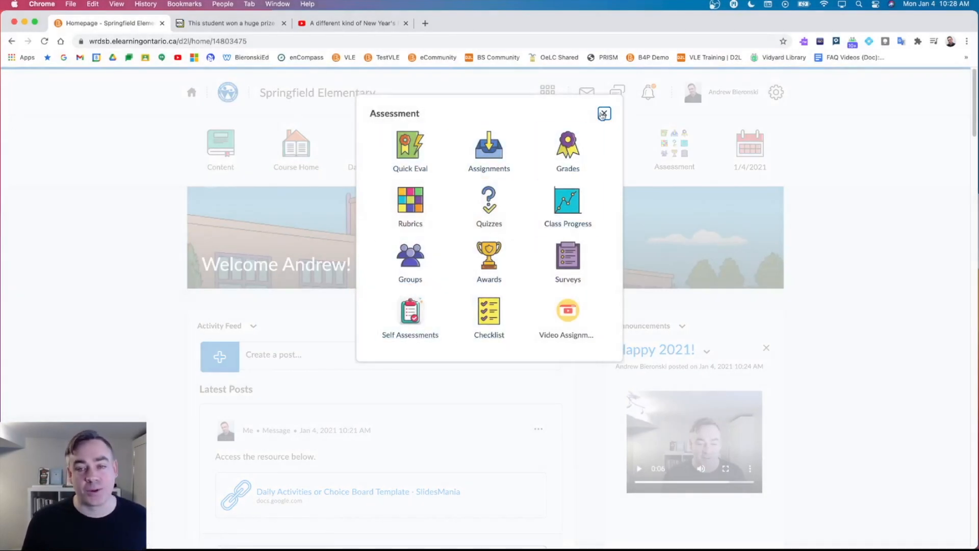
click(604, 113)
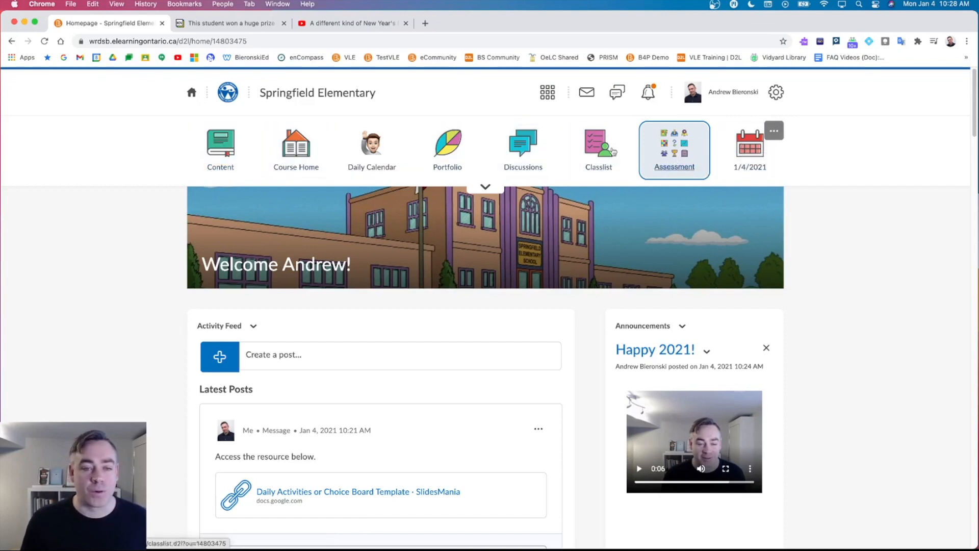
Edit the 'Course Default - August 2018 - Copy' navbar from its actions menu.
click(775, 133)
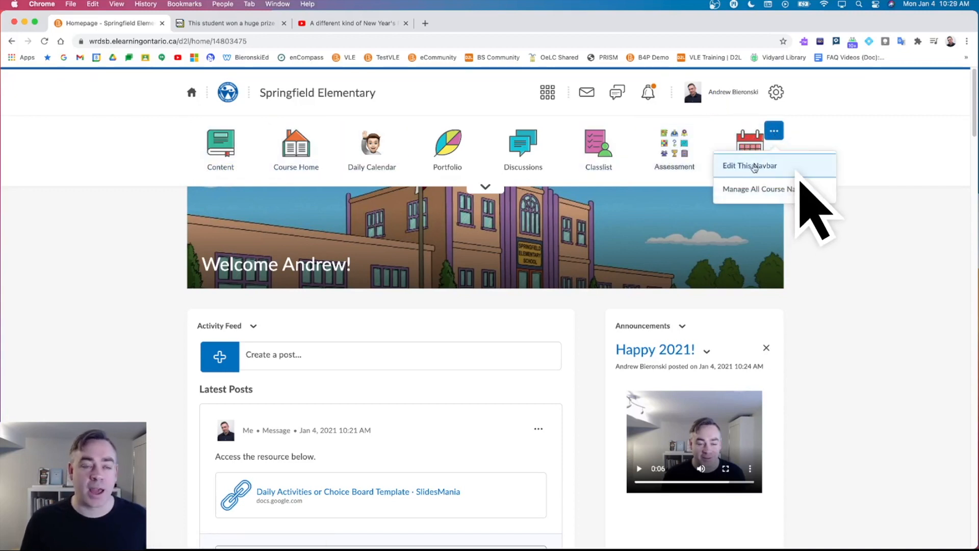
click(750, 168)
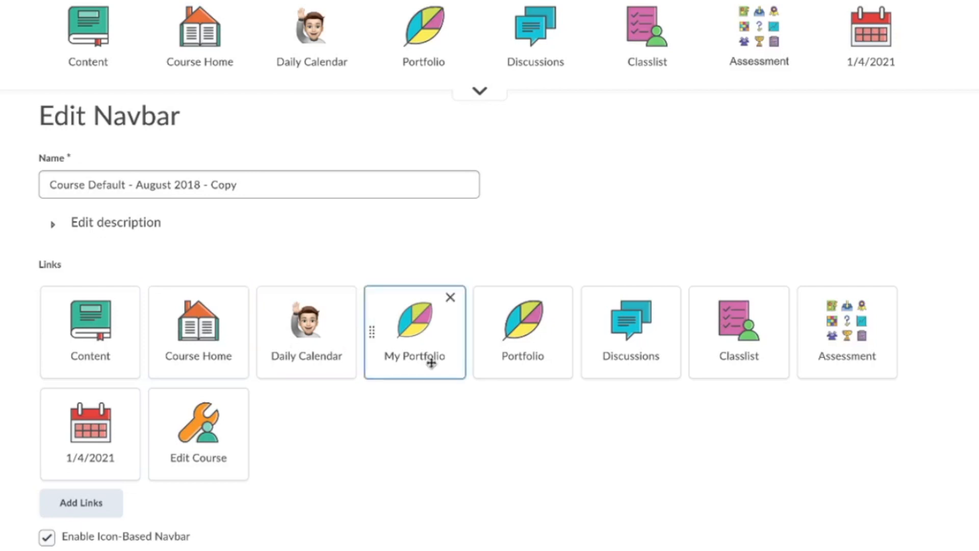
Remove the 1/4/2021 link from the navbar, leaving Assessment as the last tile.
scroll(472, 364, down, 1)
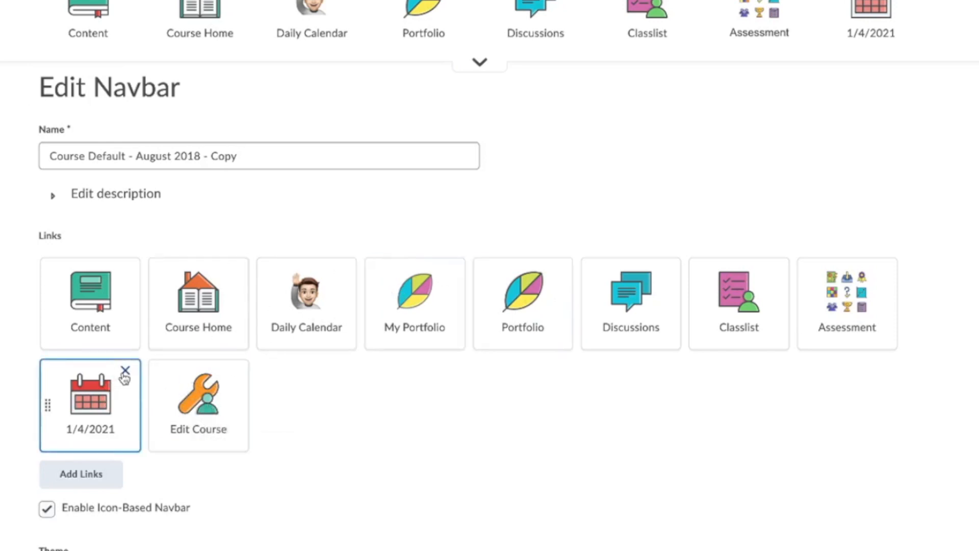
click(126, 374)
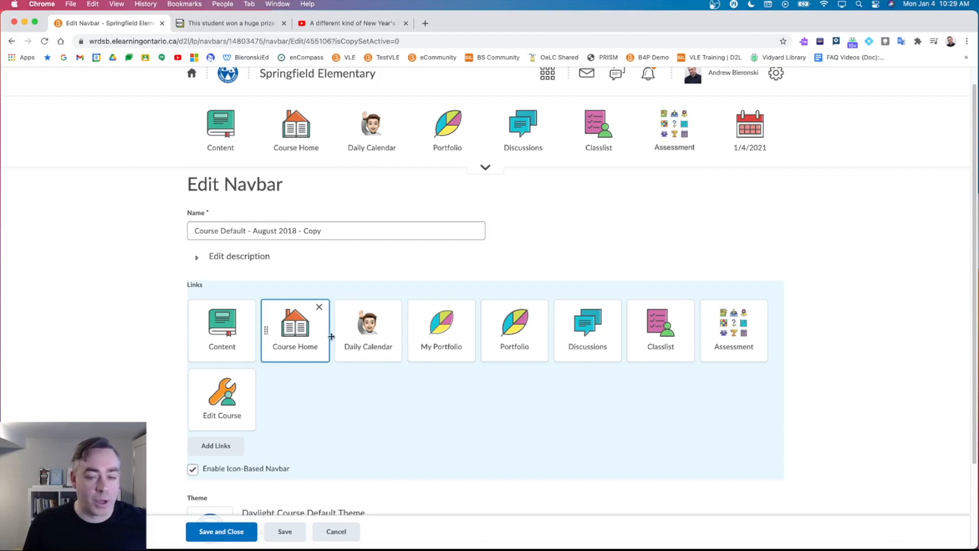
drag(737, 332, 357, 334)
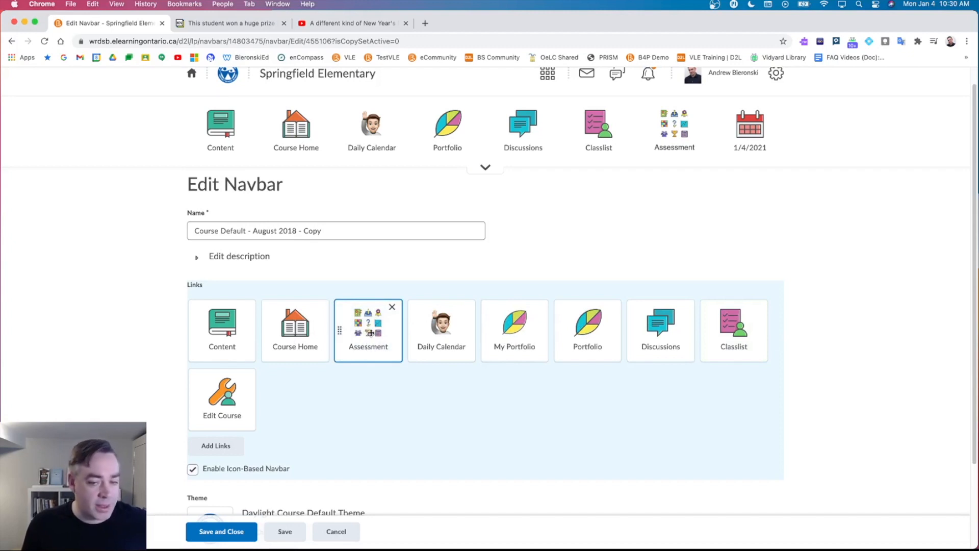
drag(369, 333, 733, 335)
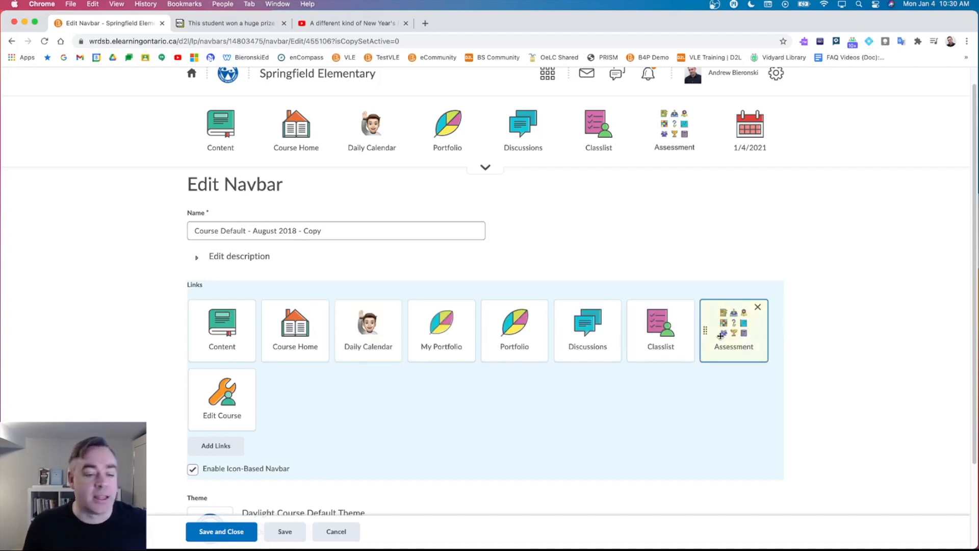
Turn off the icon-based navbar, save it, and reopen the navbar for editing.
scroll(479, 410, down, 1)
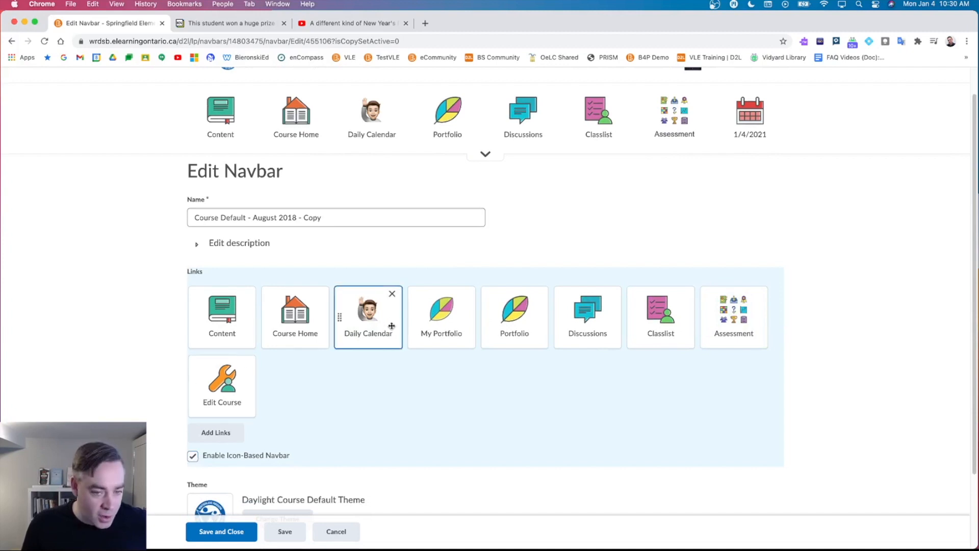
click(193, 456)
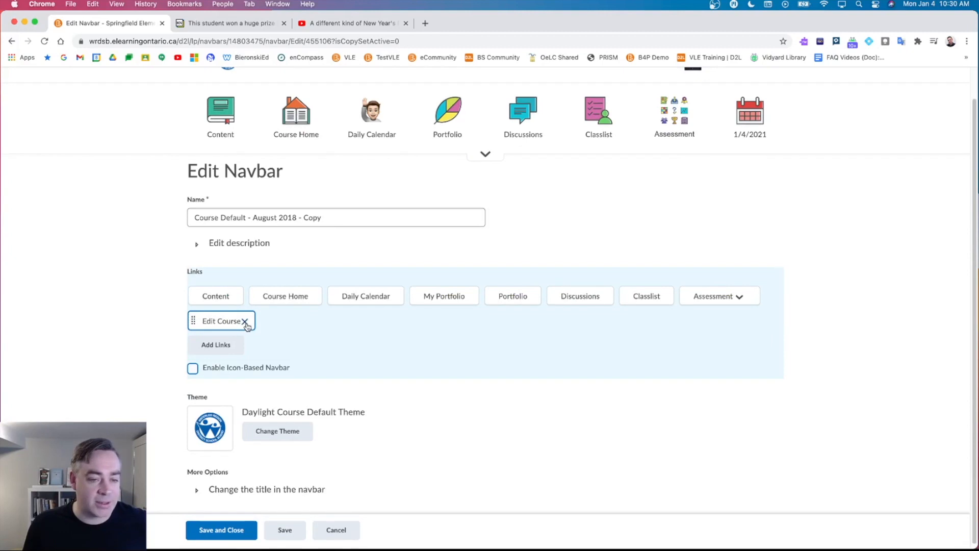
click(220, 530)
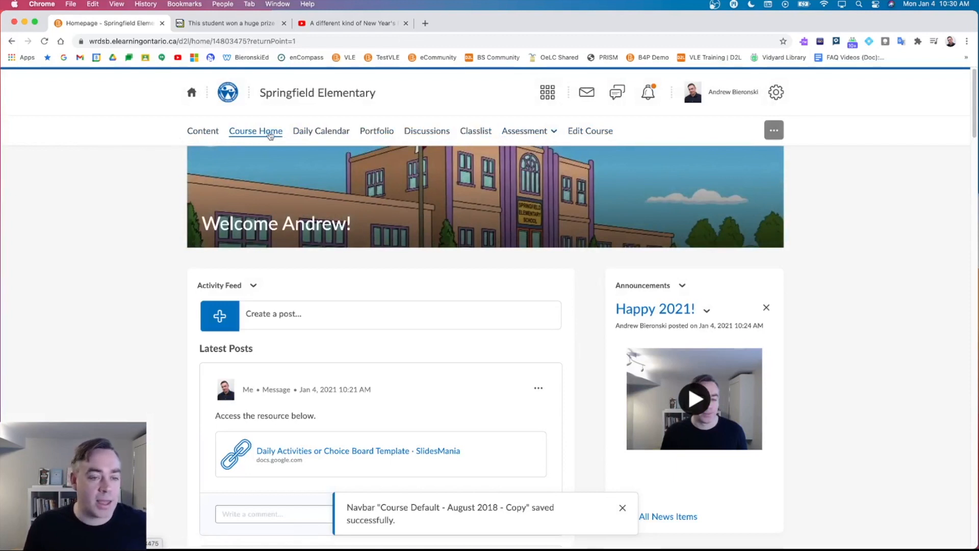
click(772, 132)
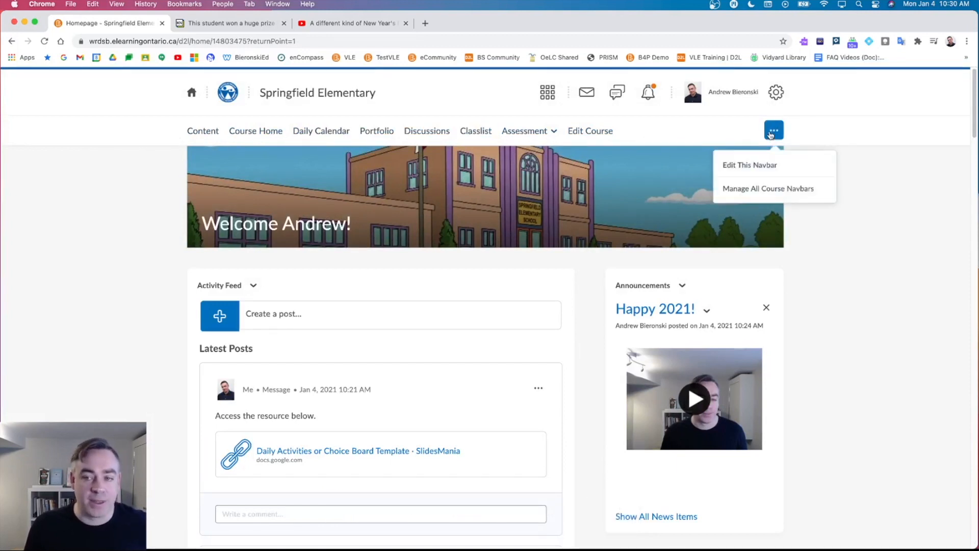
click(754, 170)
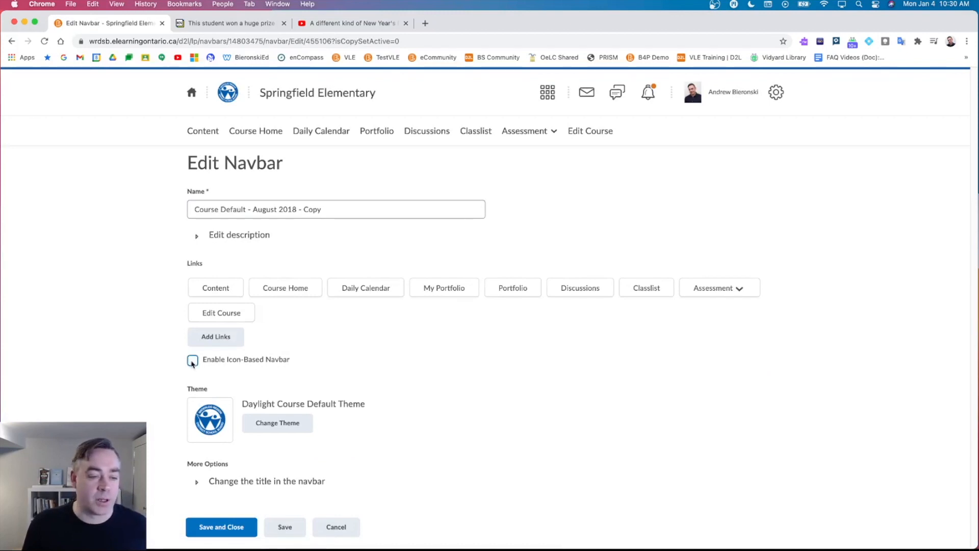
Re-enable the icon-based navbar and review the nine link tiles.
click(193, 362)
scroll(323, 354, down, 1)
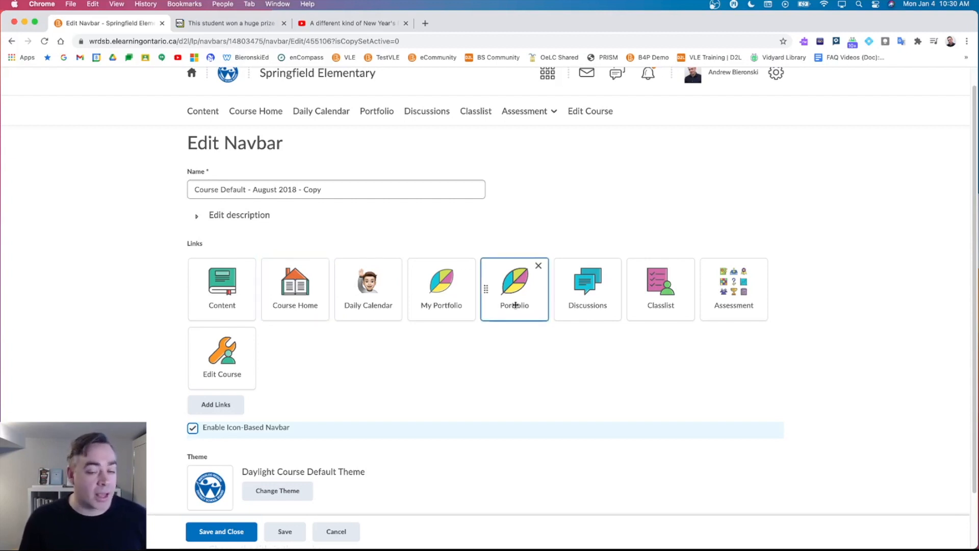
scroll(380, 352, down, 1)
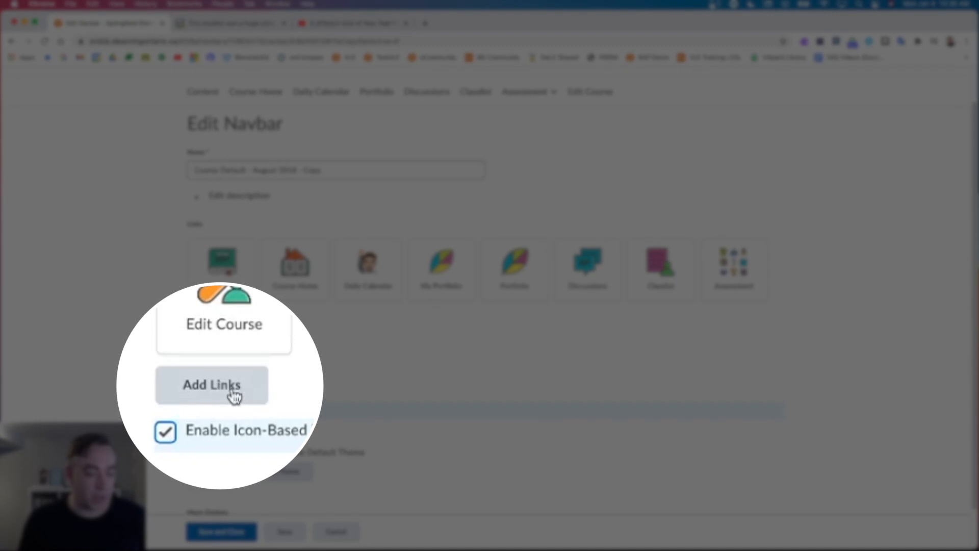
Open Add Links and browse the list of 106 available links.
click(226, 394)
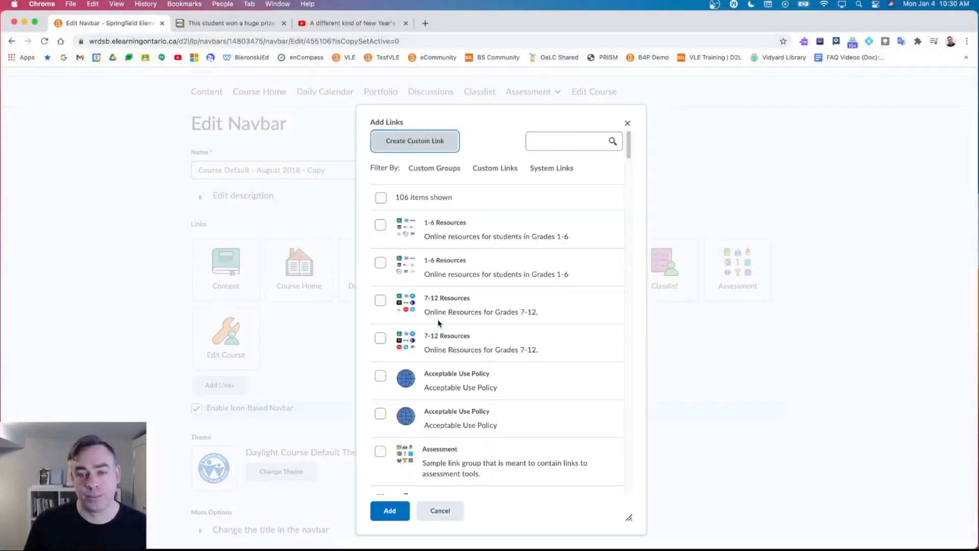
scroll(507, 308, down, 5)
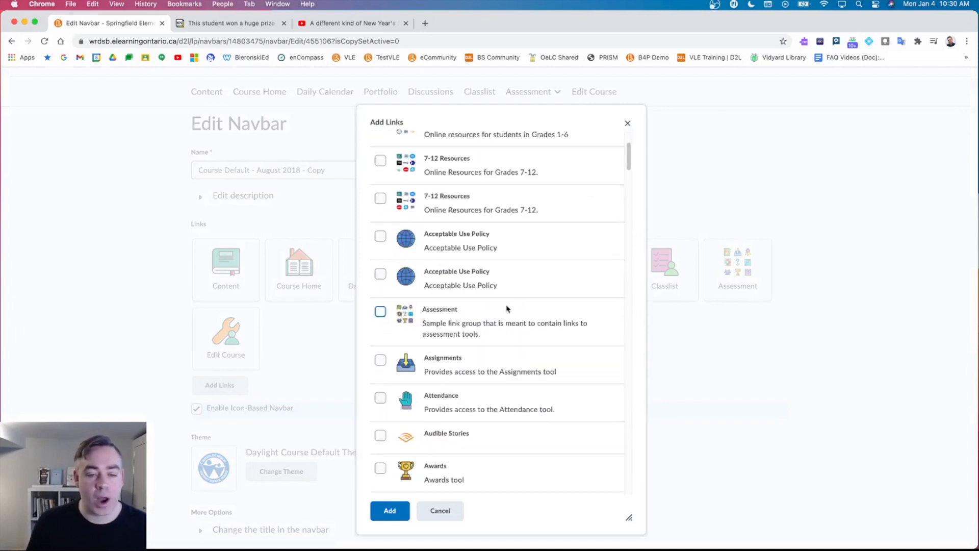
scroll(507, 309, down, 5)
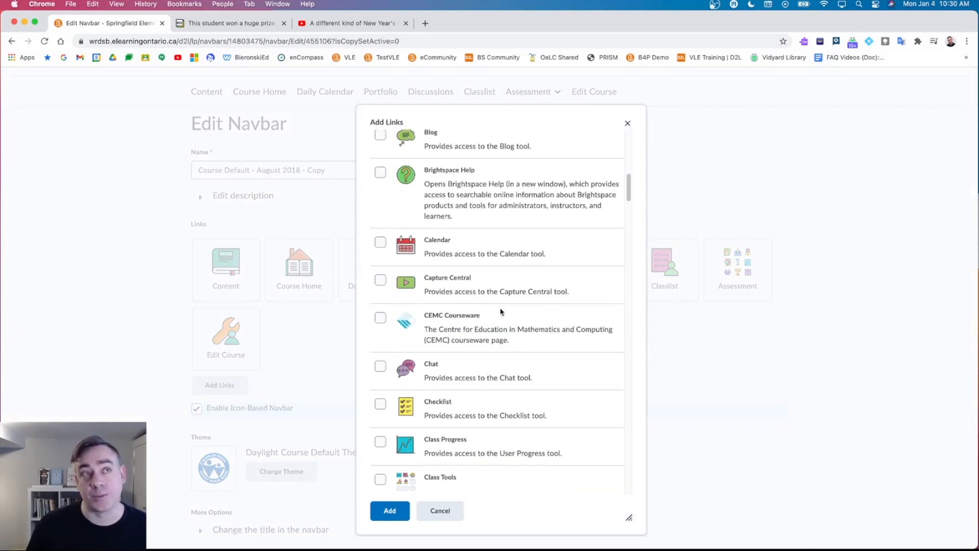
scroll(497, 308, down, 4)
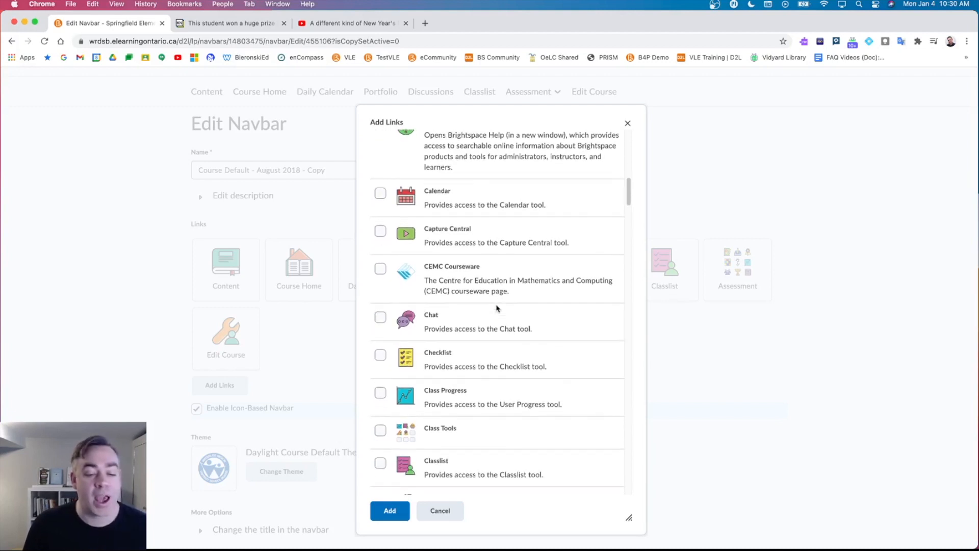
scroll(497, 308, down, 15)
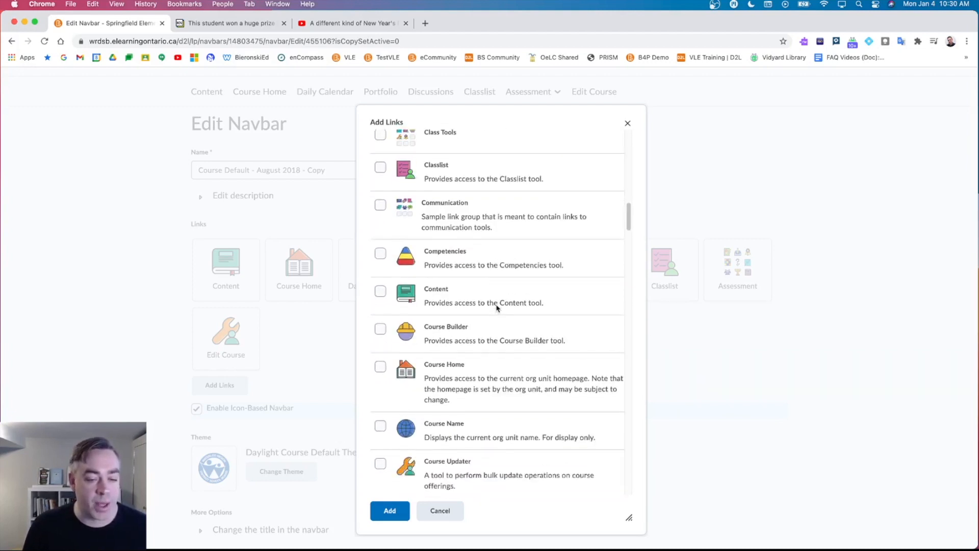
scroll(497, 308, down, 10)
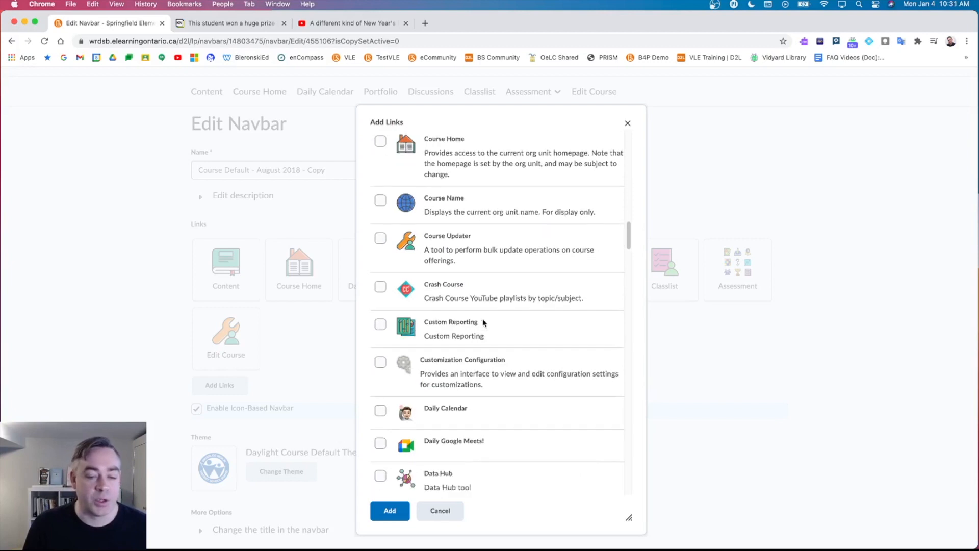
scroll(483, 322, up, 4)
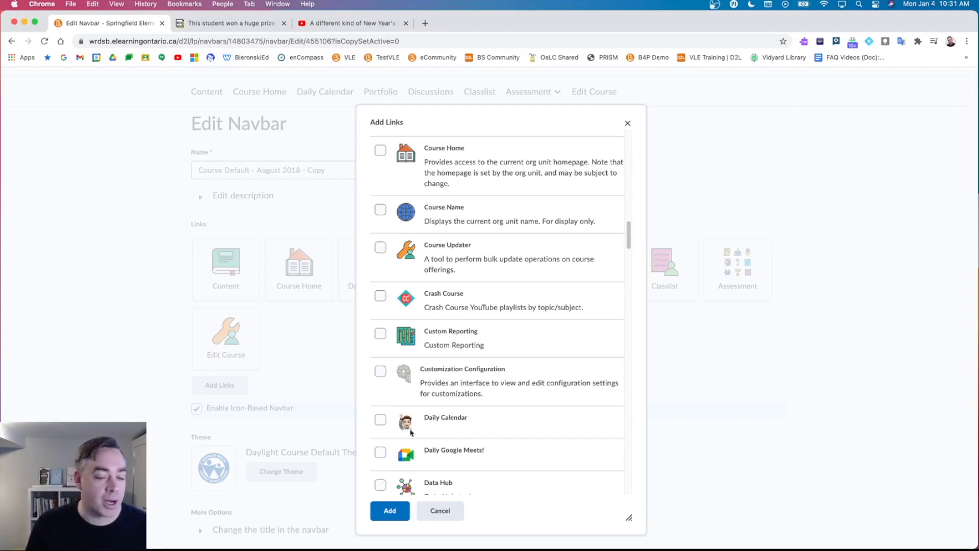
scroll(411, 445, up, 15)
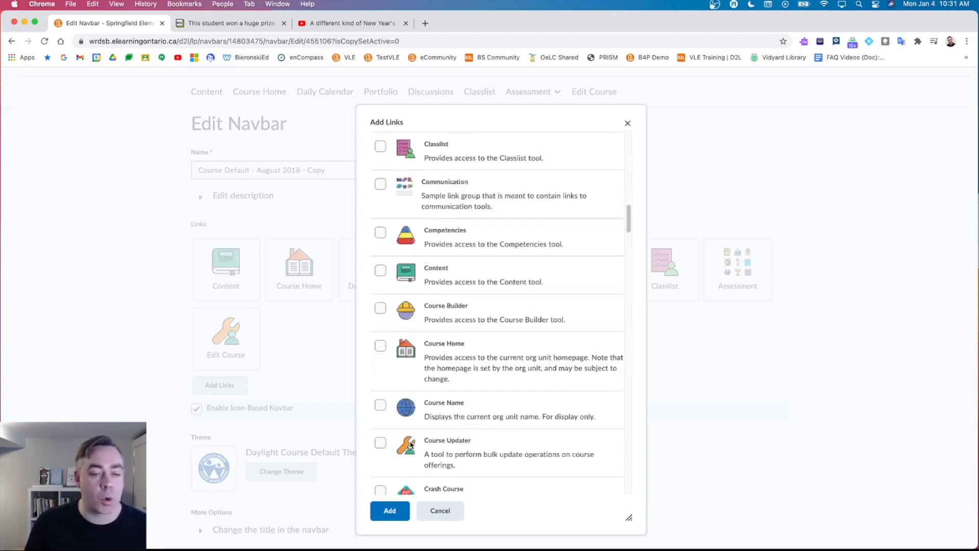
scroll(411, 445, up, 5)
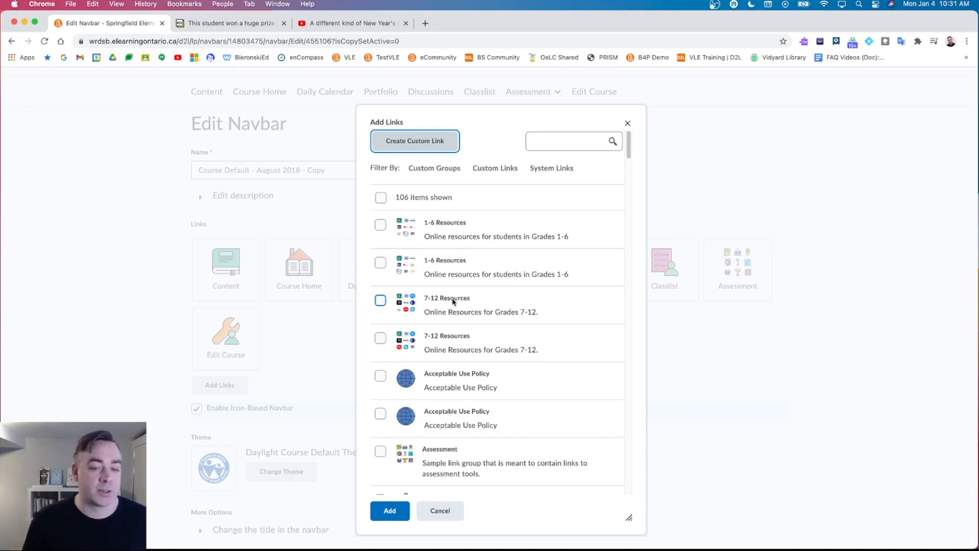
Start a new custom link named 'Daily Meetings!'.
click(436, 143)
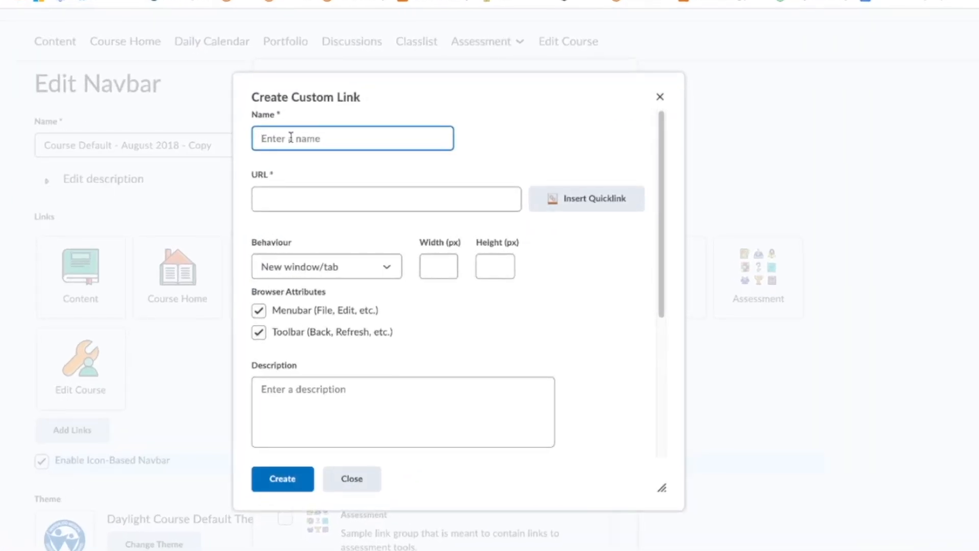
text(Daily Meetings!)
click(301, 194)
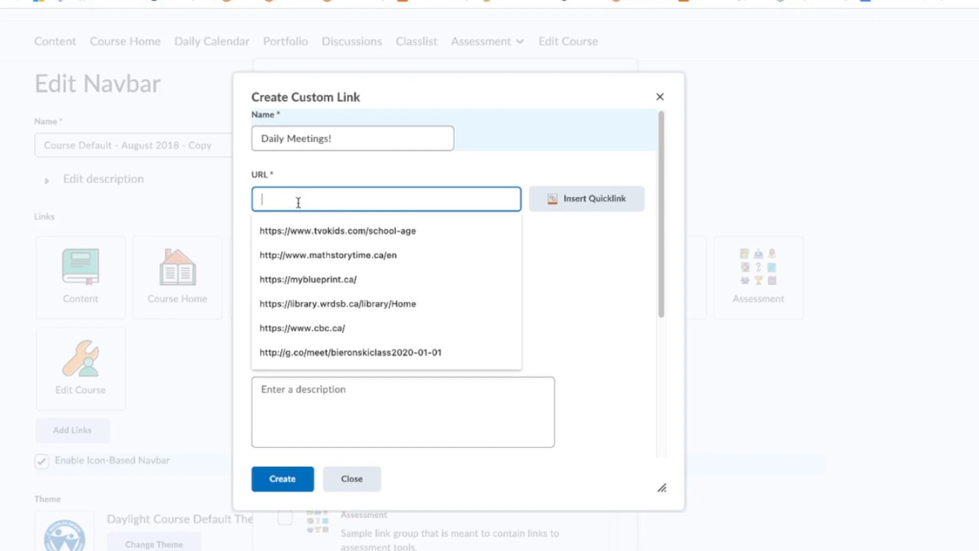
Set the link's URL to the class's g.co/meet nickname meeting link.
text(ht)
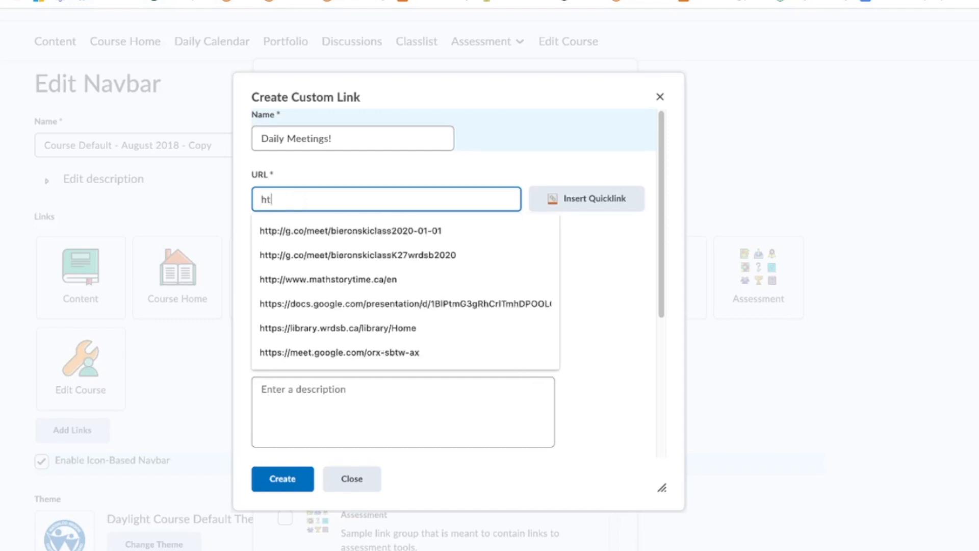
text(tps://)
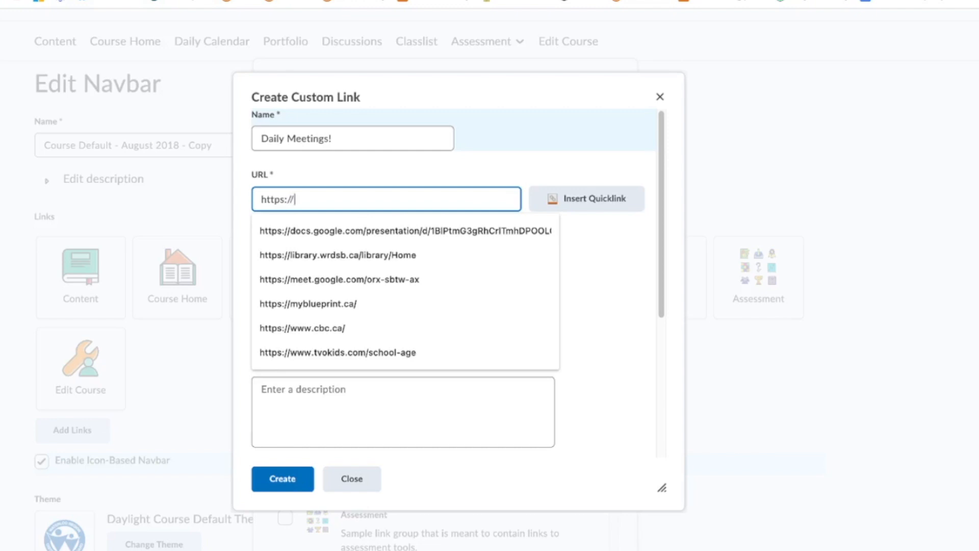
text(g.co)
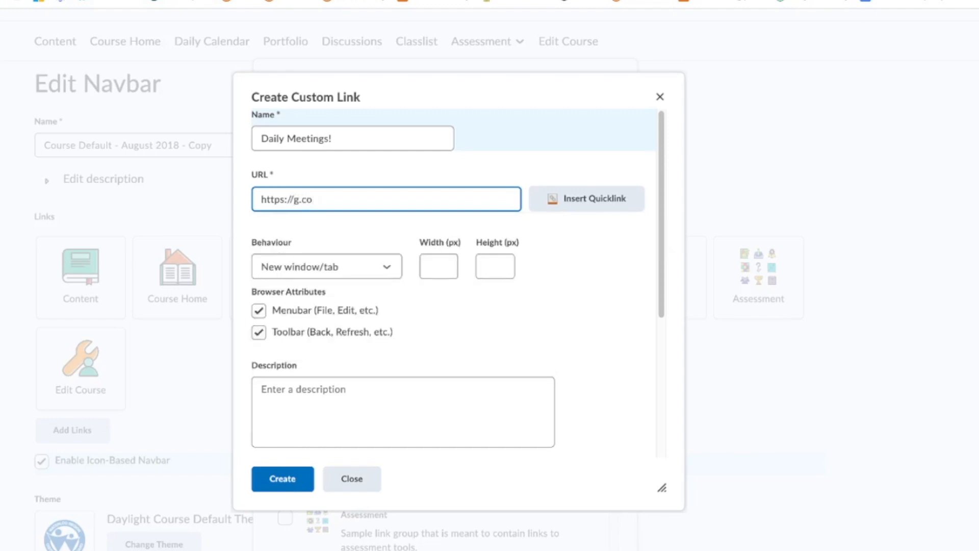
text(/meet/YourNickNA)
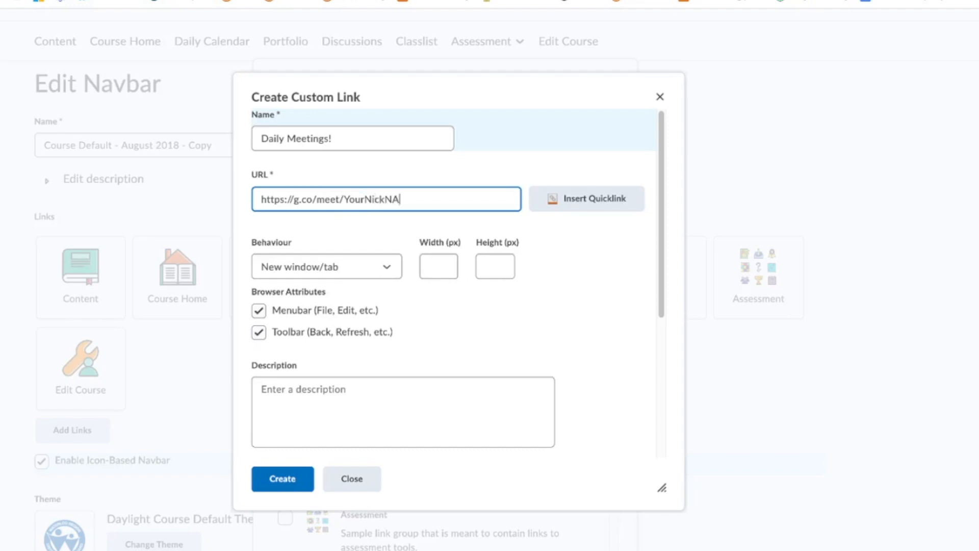
key(BackSpace)
text(ameHere)
click(418, 133)
drag(433, 200, 345, 204)
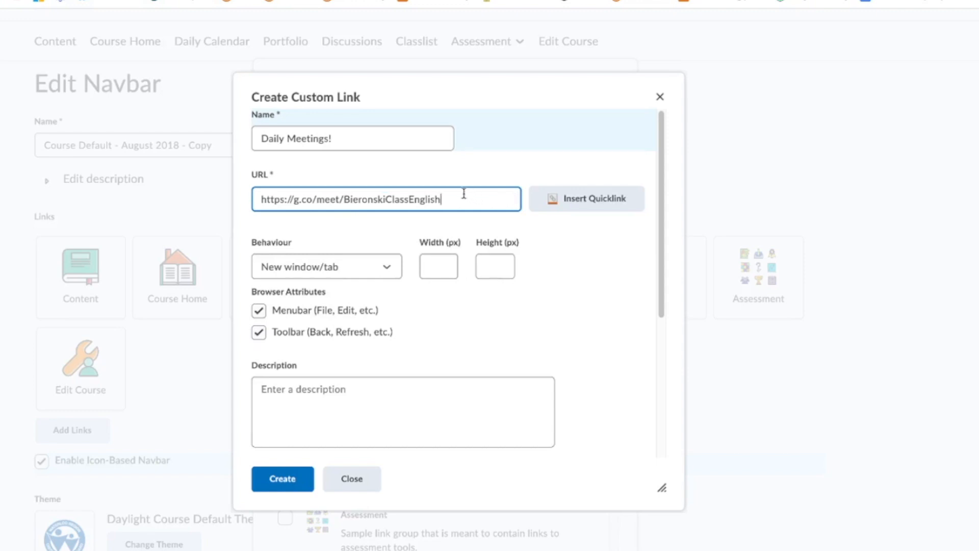
scroll(461, 282, down, 2)
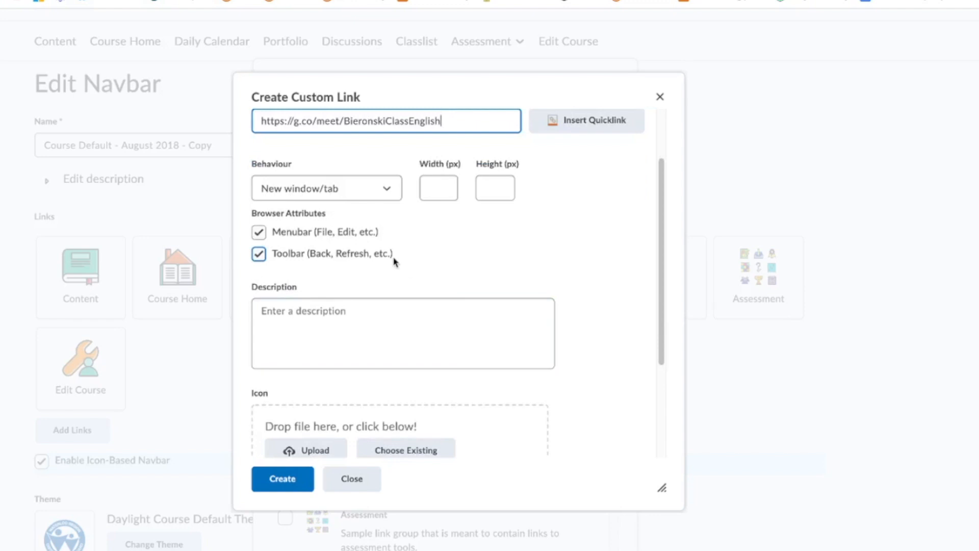
scroll(394, 259, down, 1)
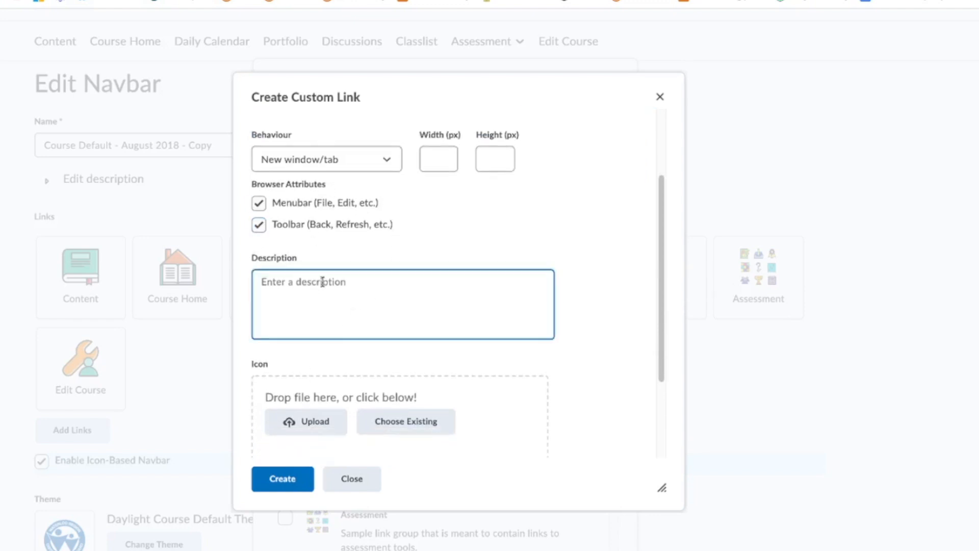
scroll(308, 298, down, 1)
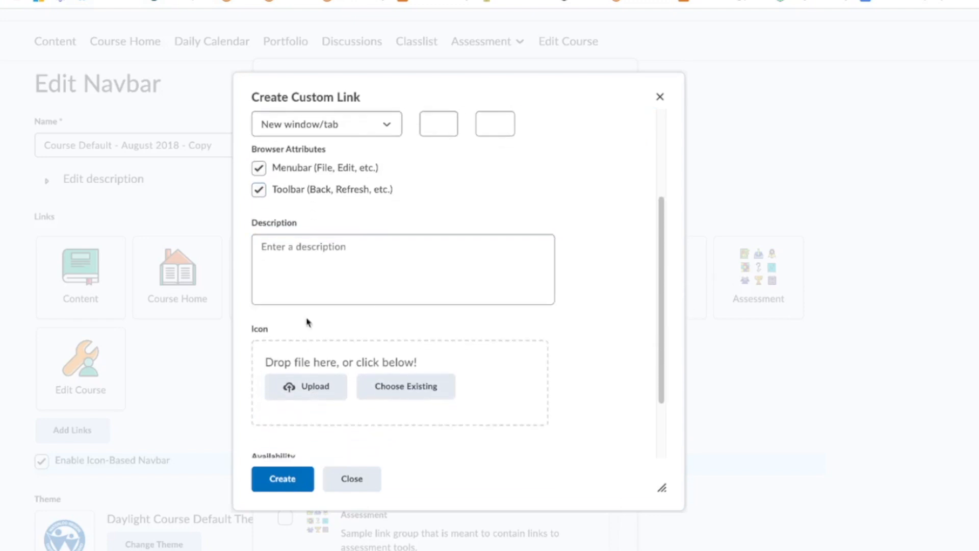
Upload AB Memoji.jpeg as the icon and create the Daily Meetings! link.
click(303, 393)
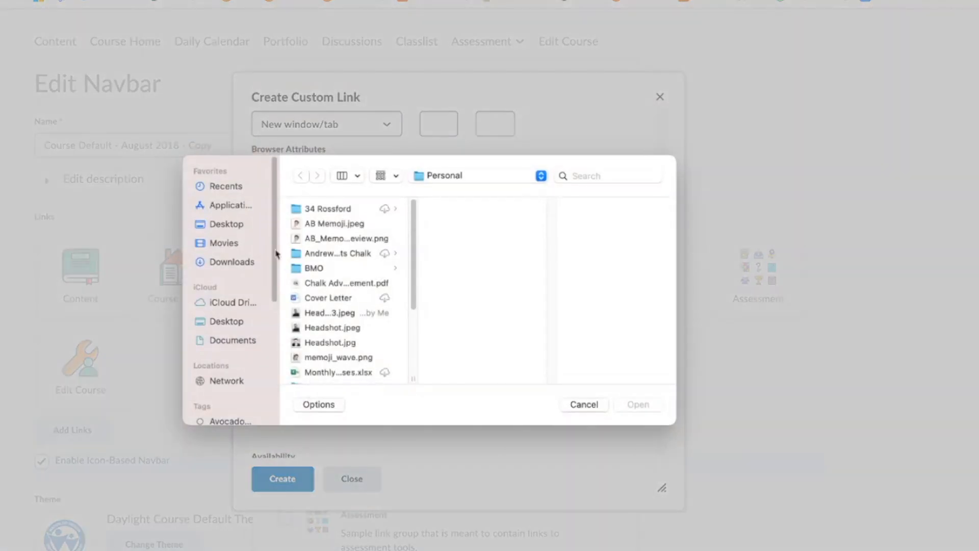
scroll(341, 301, down, 5)
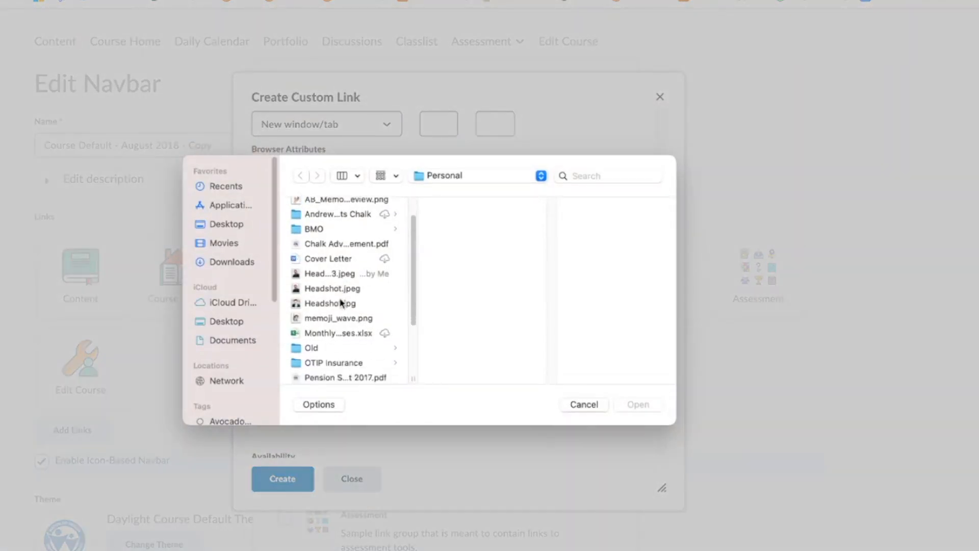
scroll(340, 302, up, 5)
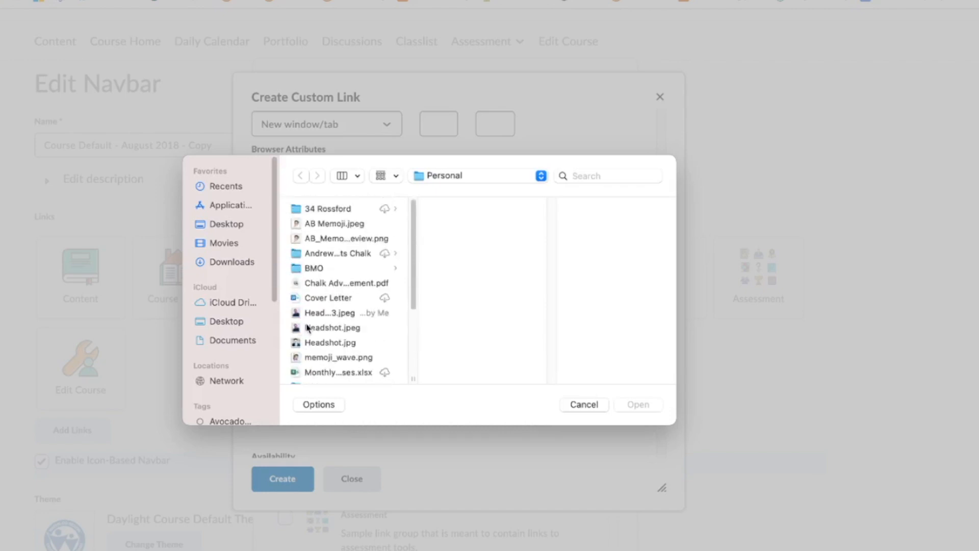
click(320, 226)
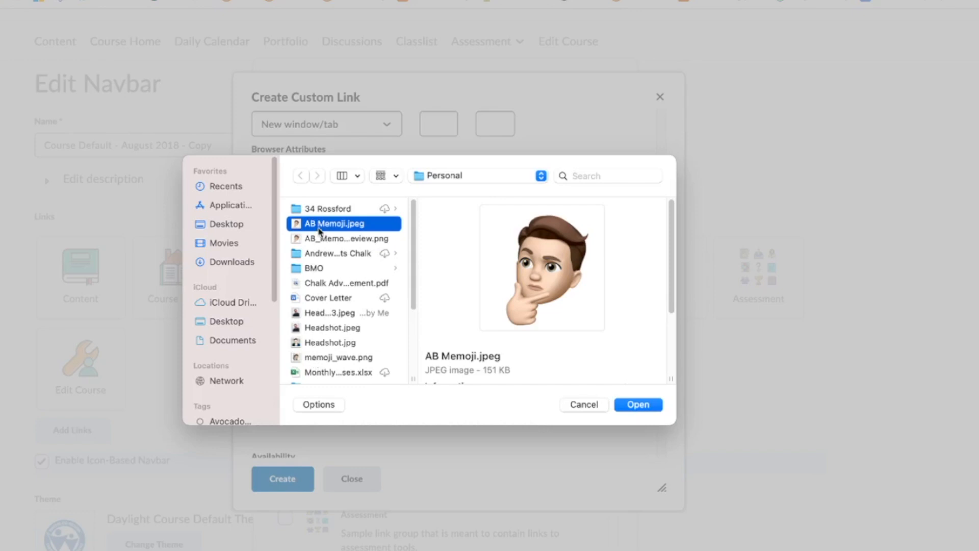
double_click(319, 225)
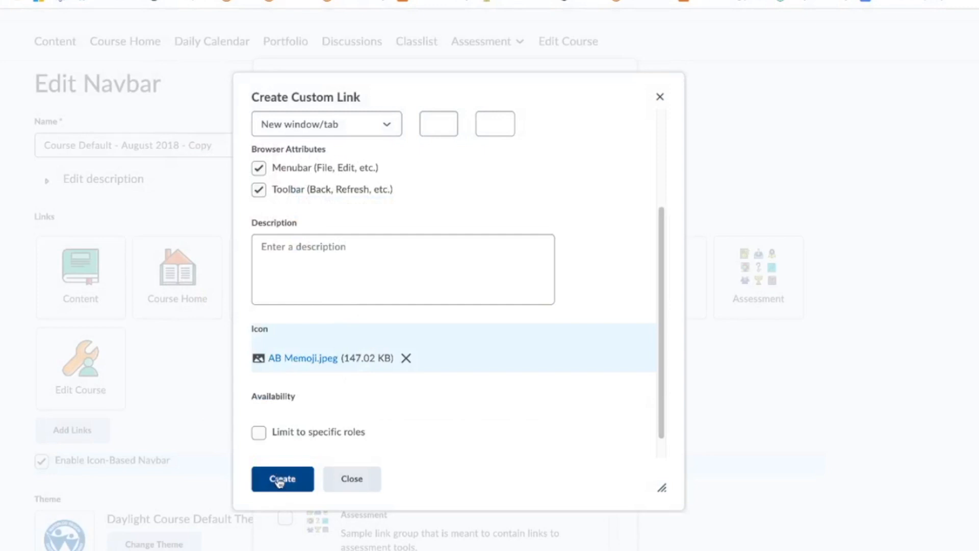
scroll(317, 350, up, 5)
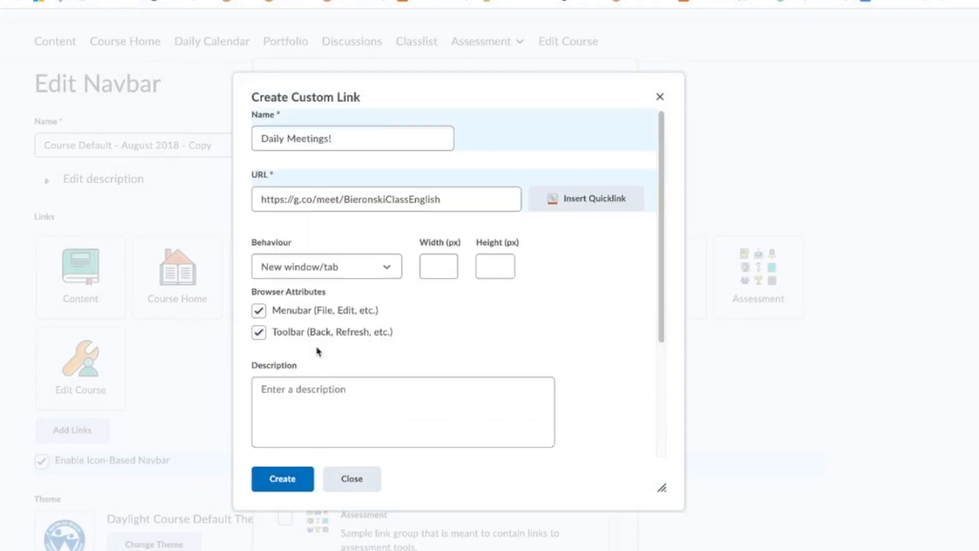
click(280, 482)
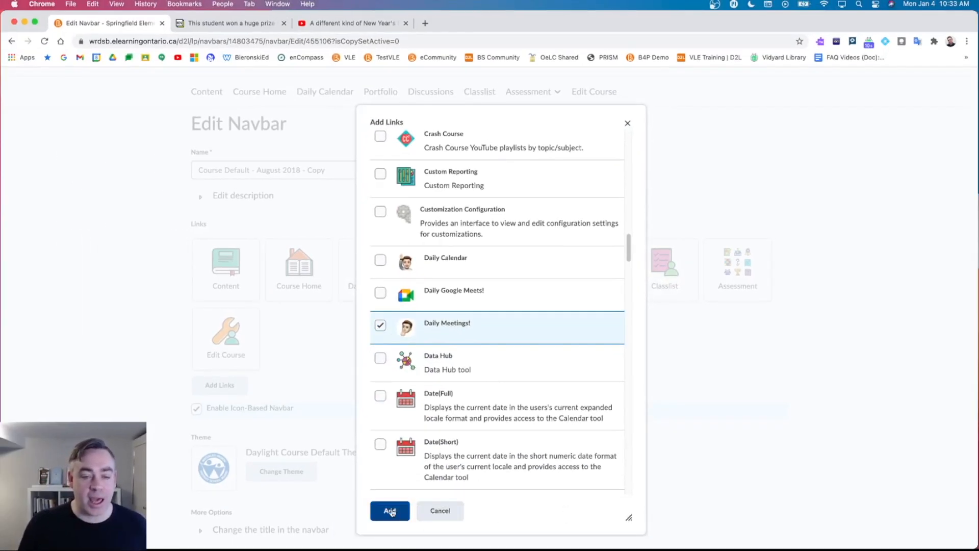
Add Daily Meetings! to the navbar, placed between Course Home and Daily Calendar.
click(390, 510)
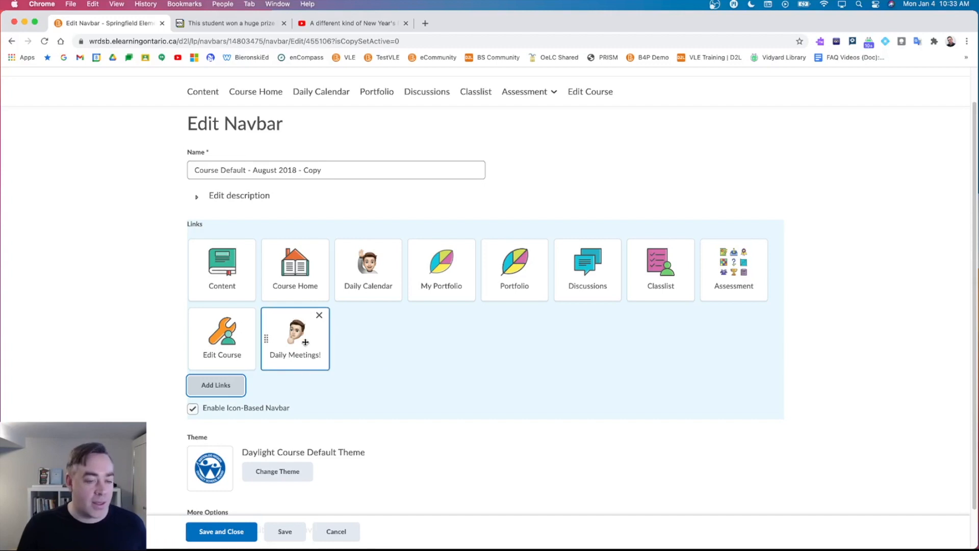
drag(303, 344, 335, 284)
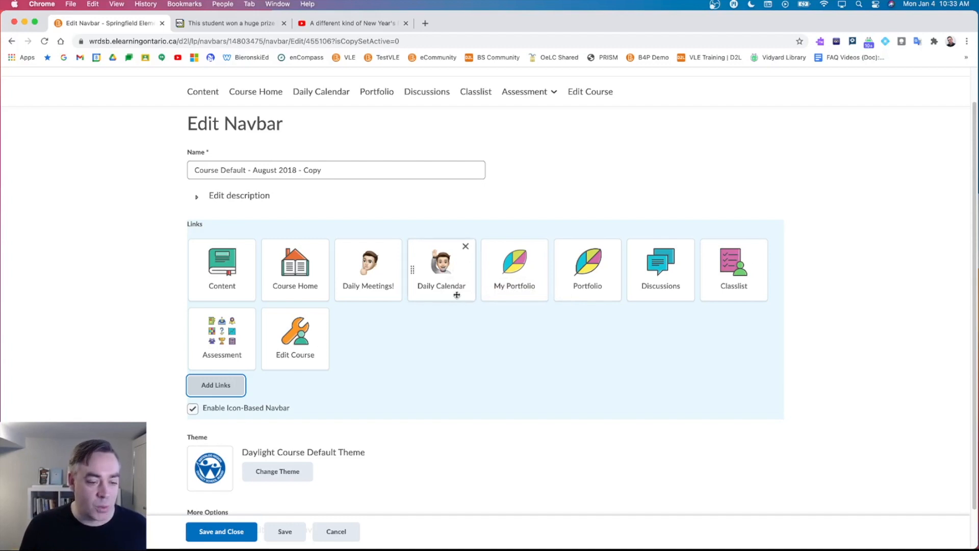
scroll(403, 325, down, 2)
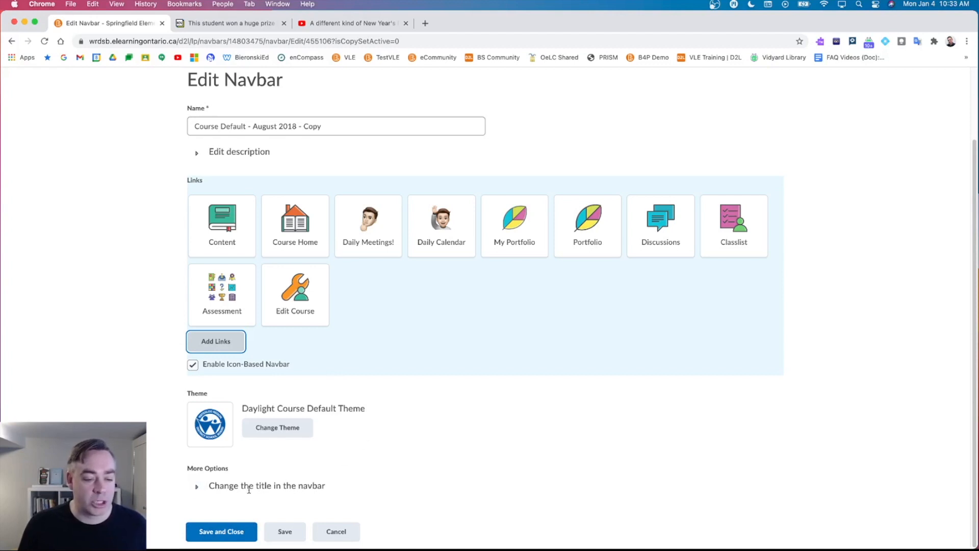
Keep Org Unit Name as the navbar title and save the navbar.
click(196, 486)
scroll(301, 464, down, 3)
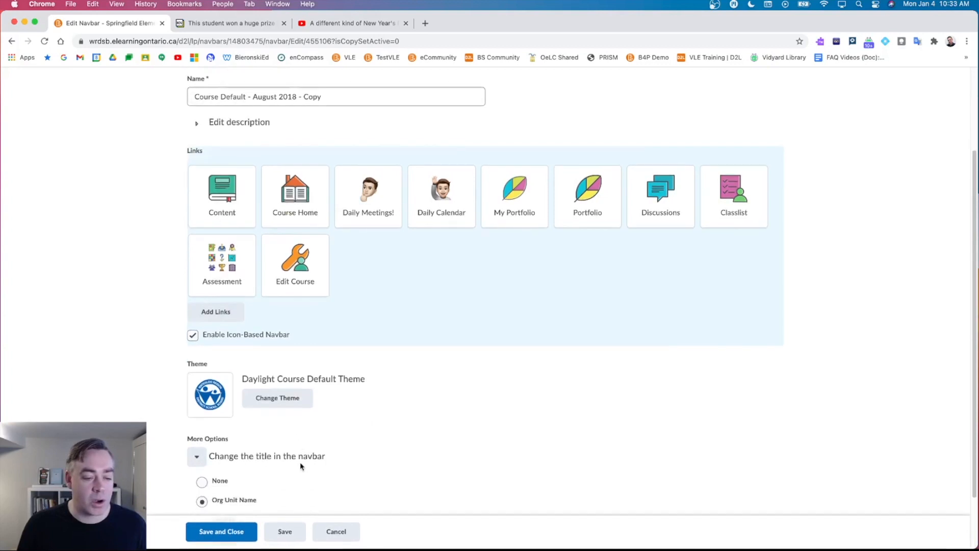
click(205, 438)
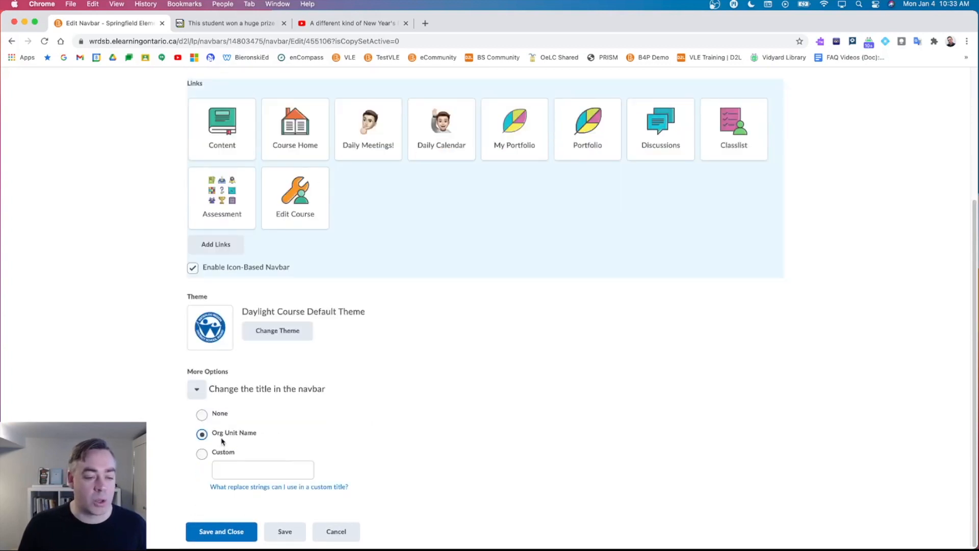
scroll(263, 432, up, 1)
scroll(263, 432, up, 5)
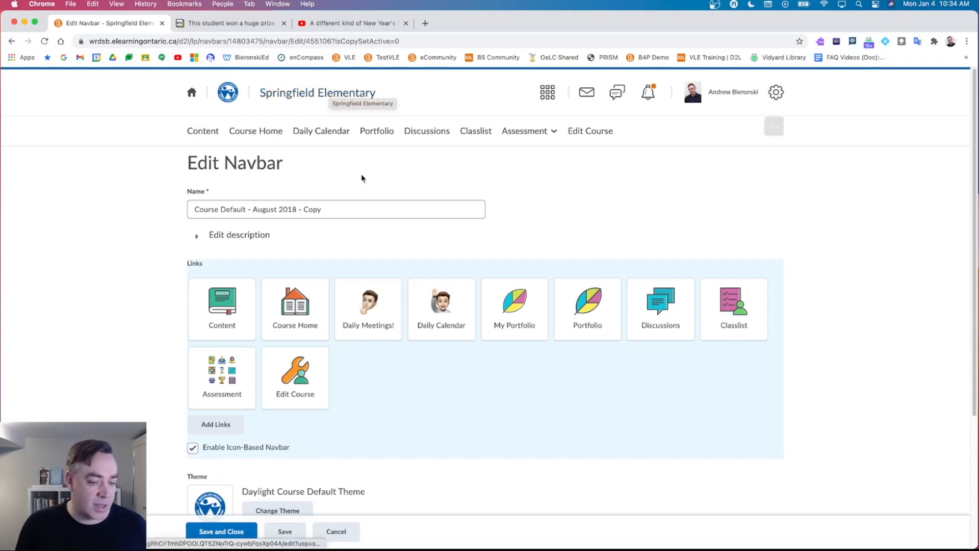
scroll(372, 273, down, 5)
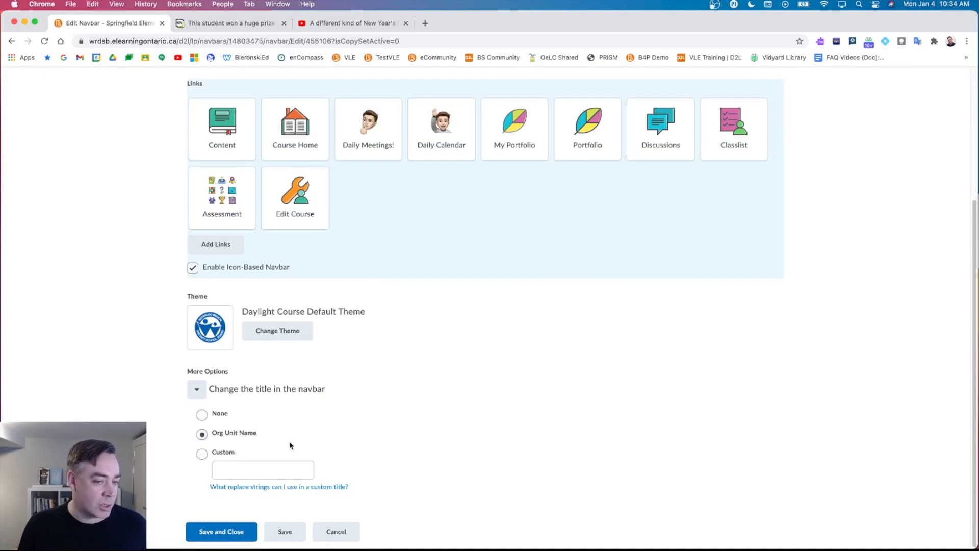
scroll(328, 411, up, 5)
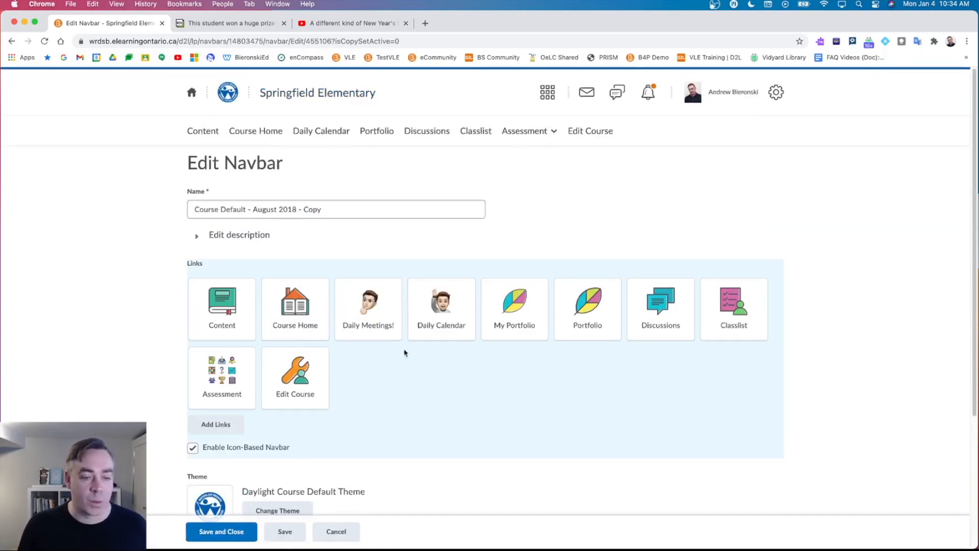
click(231, 532)
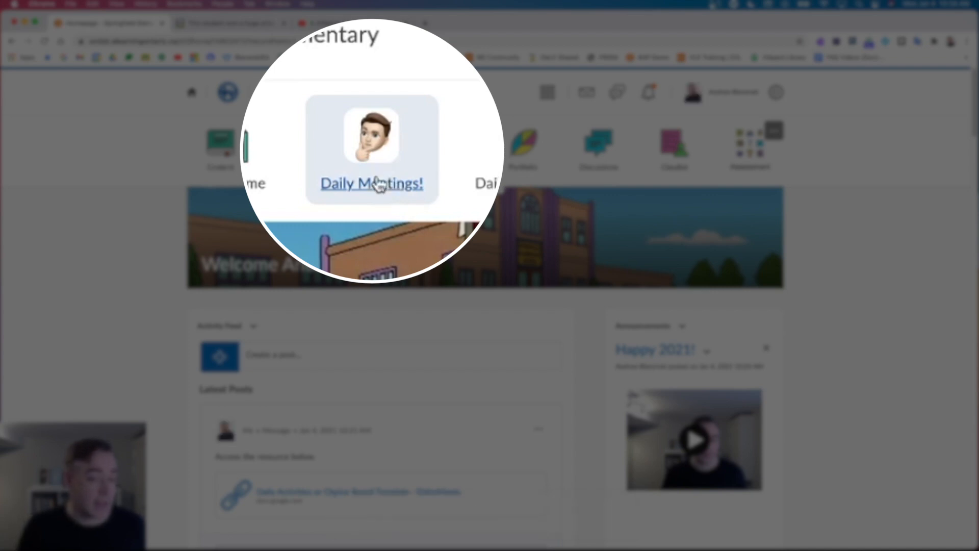
Test Daily Meetings! by joining and leaving the Google Meet, then close its tab.
click(372, 153)
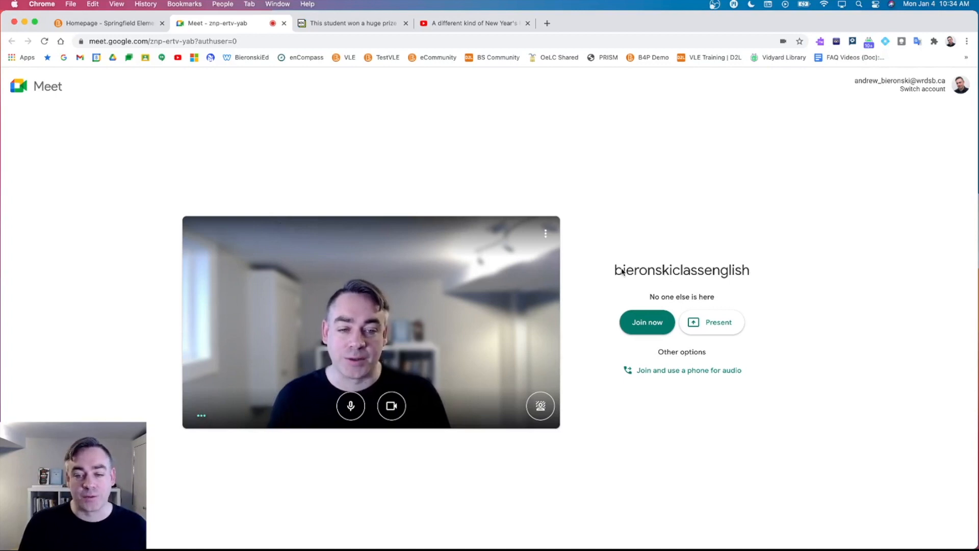
click(635, 330)
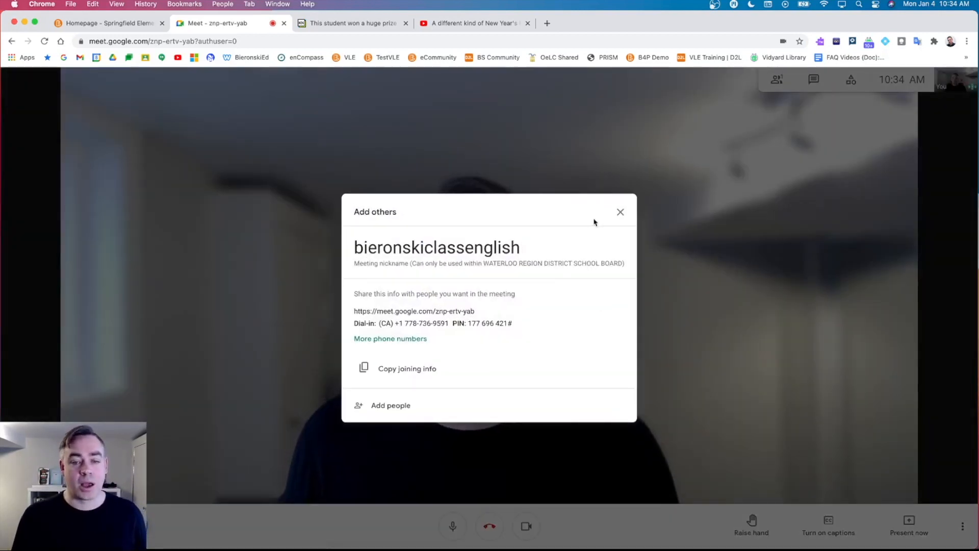
click(623, 214)
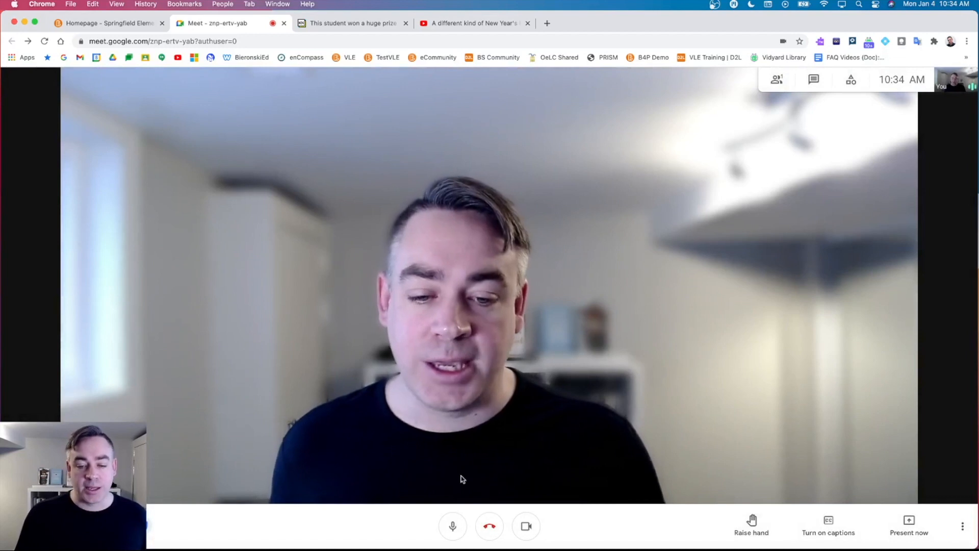
click(489, 527)
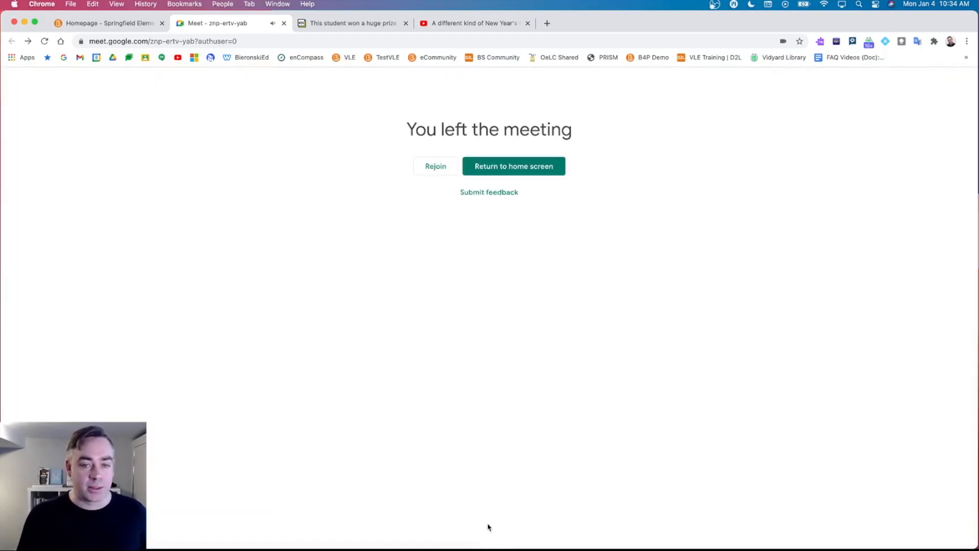
click(284, 24)
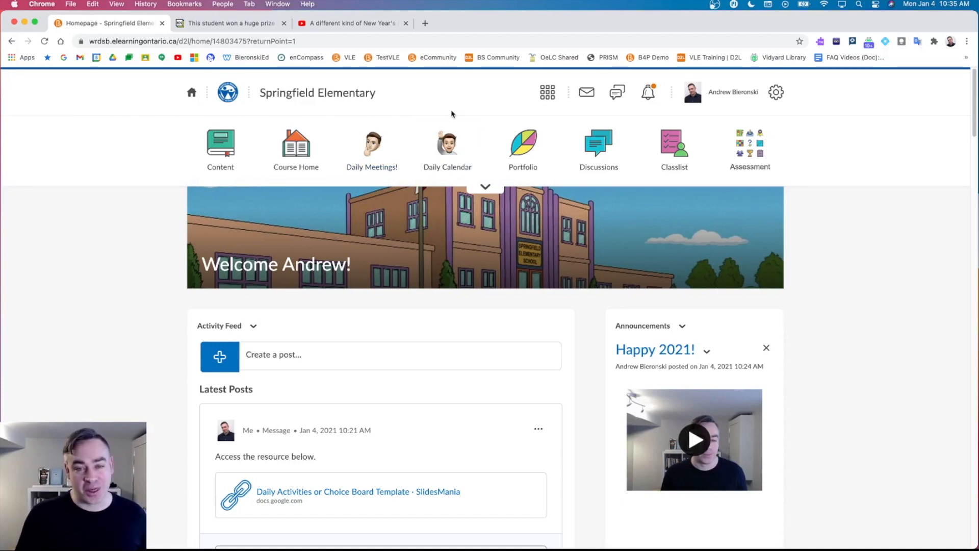
mouse_move(445, 119)
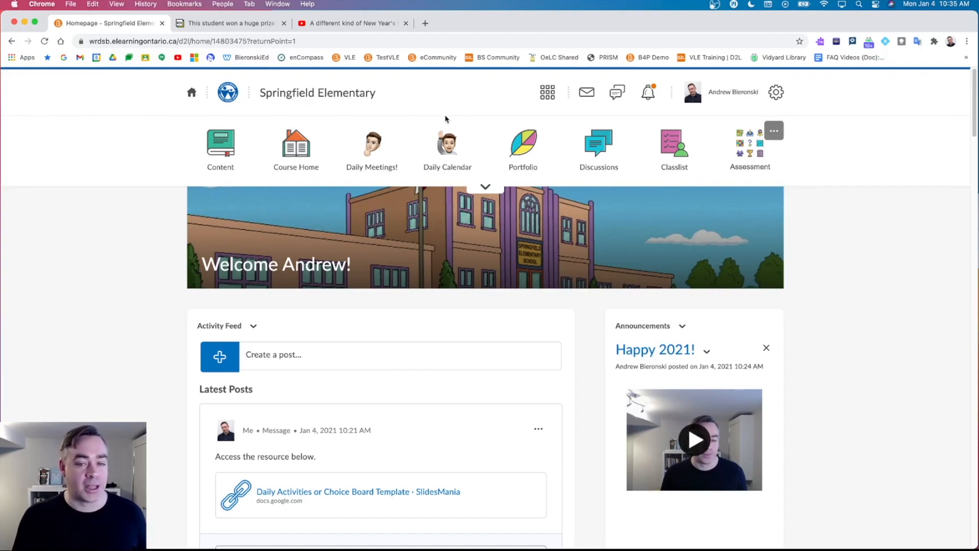